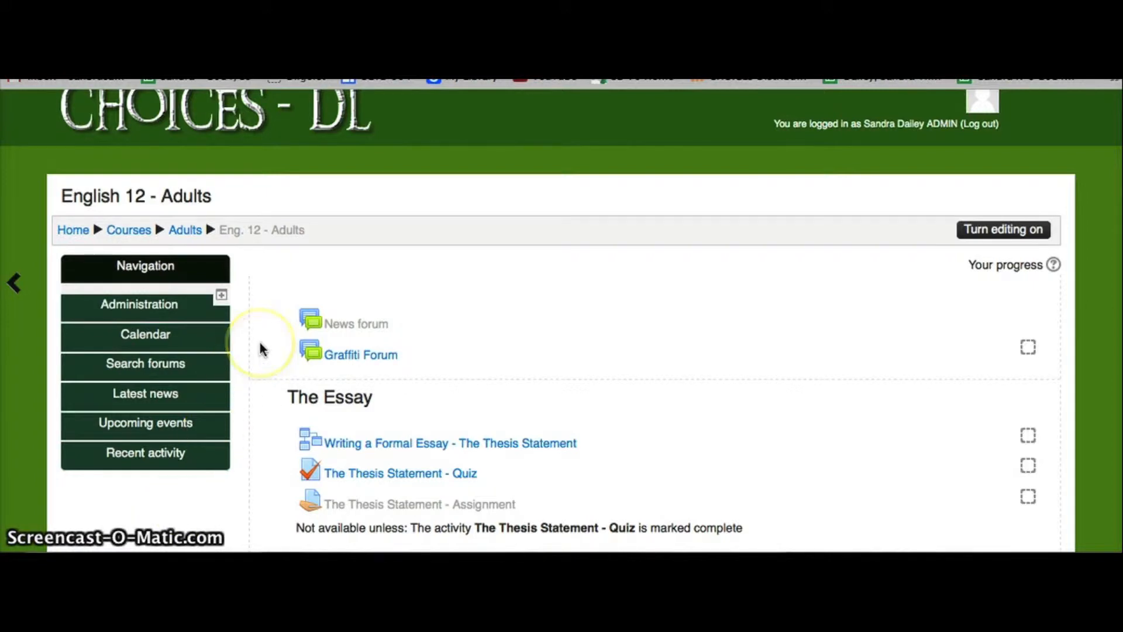
- Open the English 12 - Adults course gradebook and switch to the full view of categories and items
{"action": "left_click", "coordinate": [157, 306]}
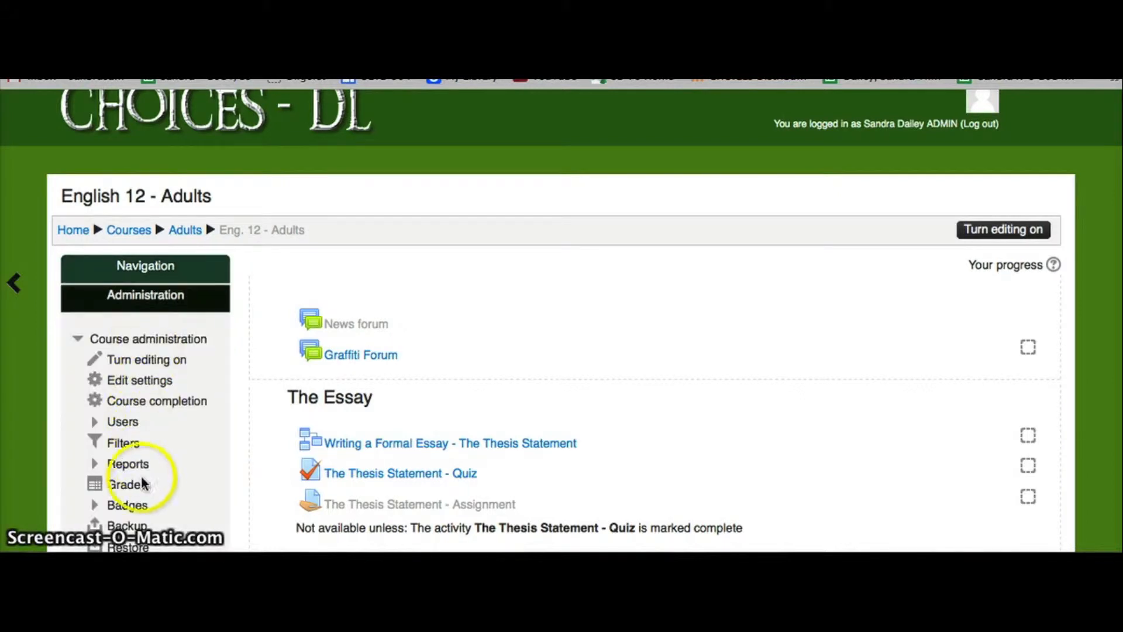
{"action": "left_click", "coordinate": [143, 494]}
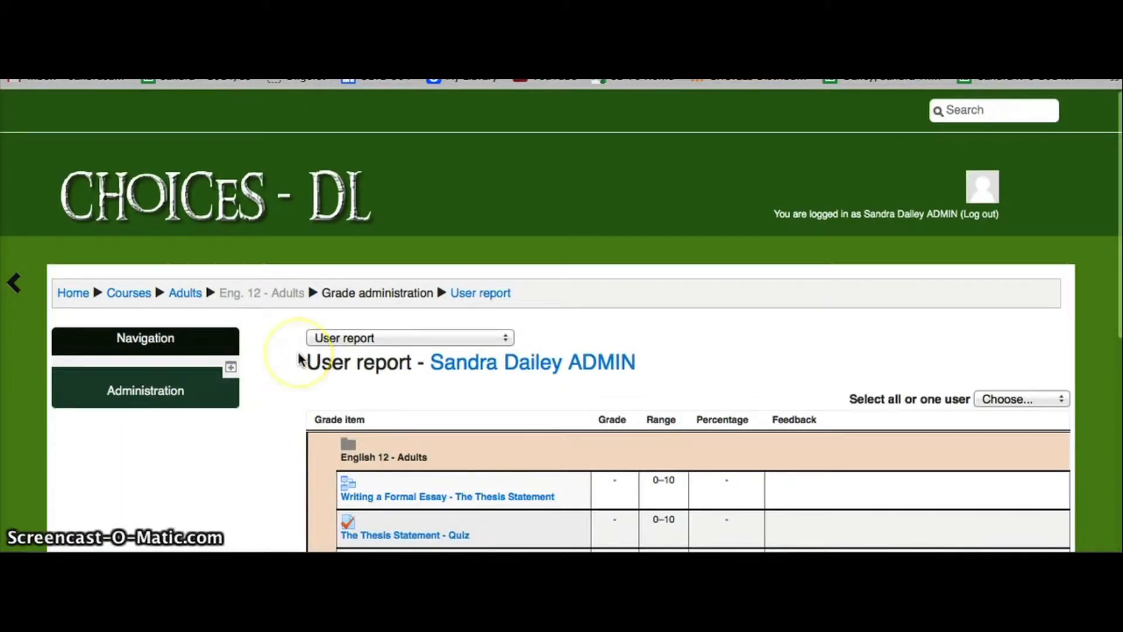
{"action": "scroll", "coordinate": [300, 359], "scroll_direction": "down", "scroll_amount": 3}
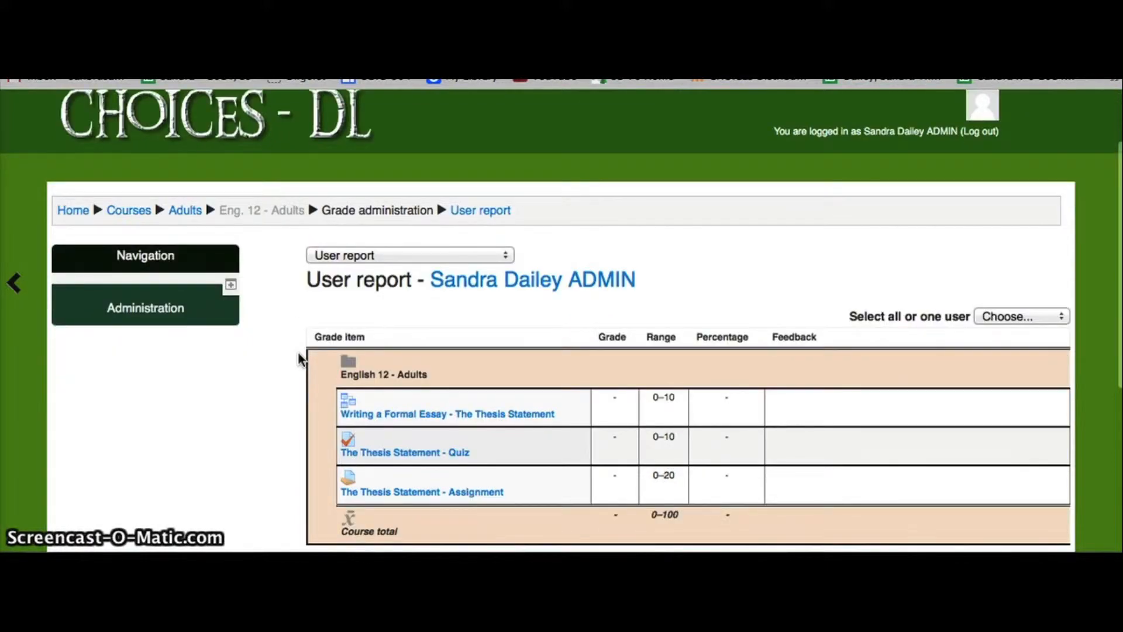
{"action": "left_click", "coordinate": [381, 257]}
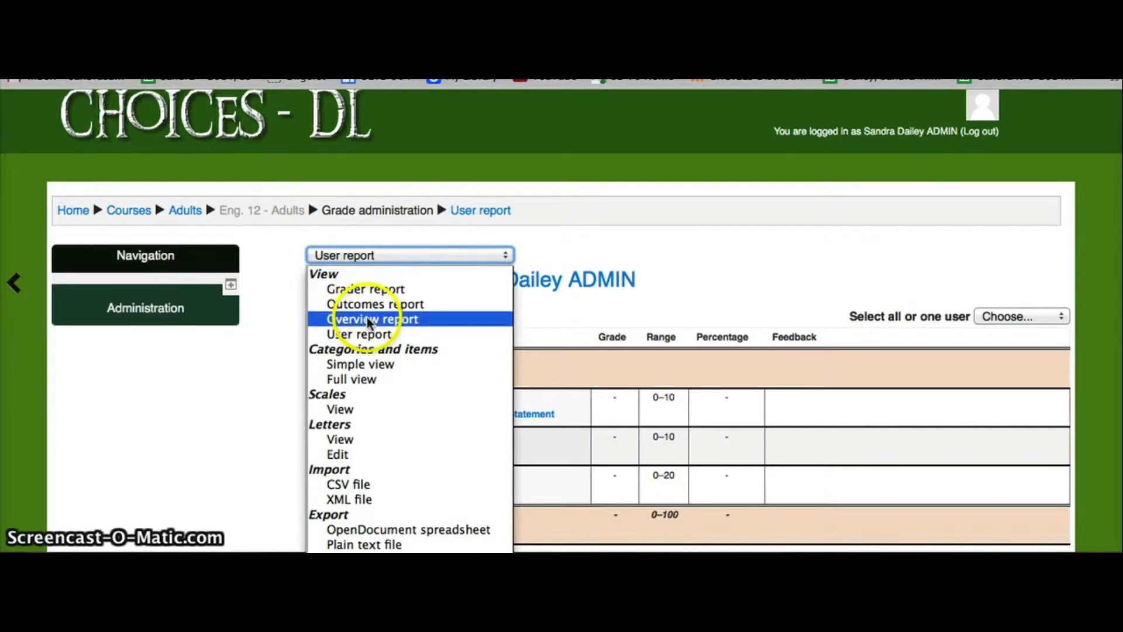
{"action": "left_click", "coordinate": [360, 381]}
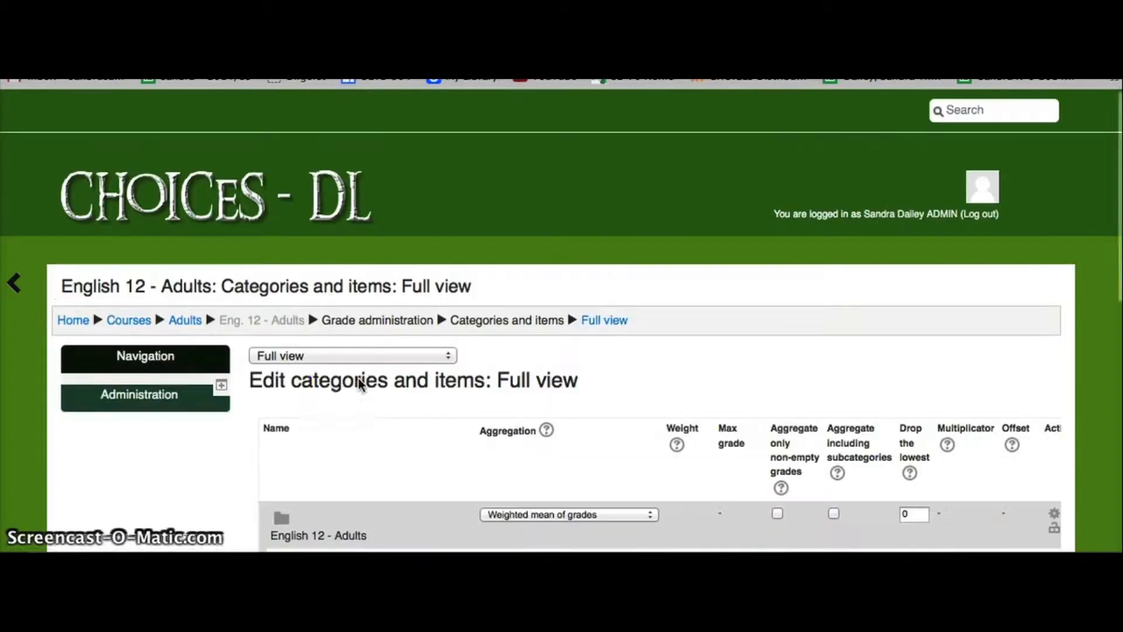
- Examine the course's grade items and the aggregation methods available for the English 12 - Adults category
{"action": "scroll", "coordinate": [250, 444], "scroll_direction": "down", "scroll_amount": 3}
{"action": "scroll", "coordinate": [250, 440], "scroll_direction": "down", "scroll_amount": 2}
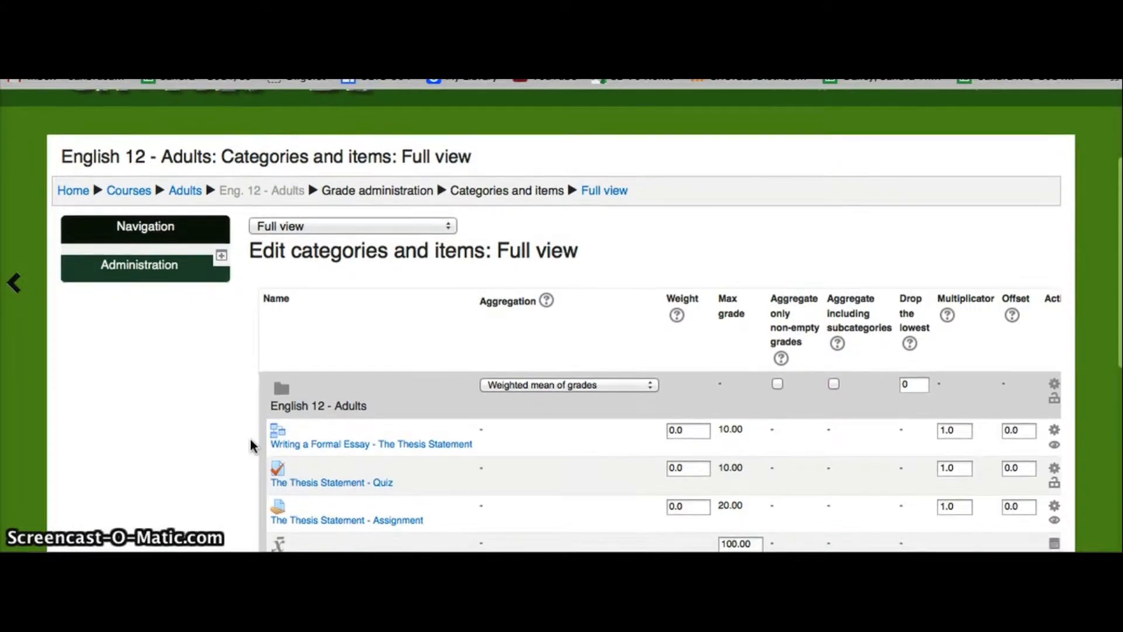
{"action": "scroll", "coordinate": [251, 444], "scroll_direction": "down", "scroll_amount": 1}
{"action": "scroll", "coordinate": [250, 440], "scroll_direction": "down", "scroll_amount": 2}
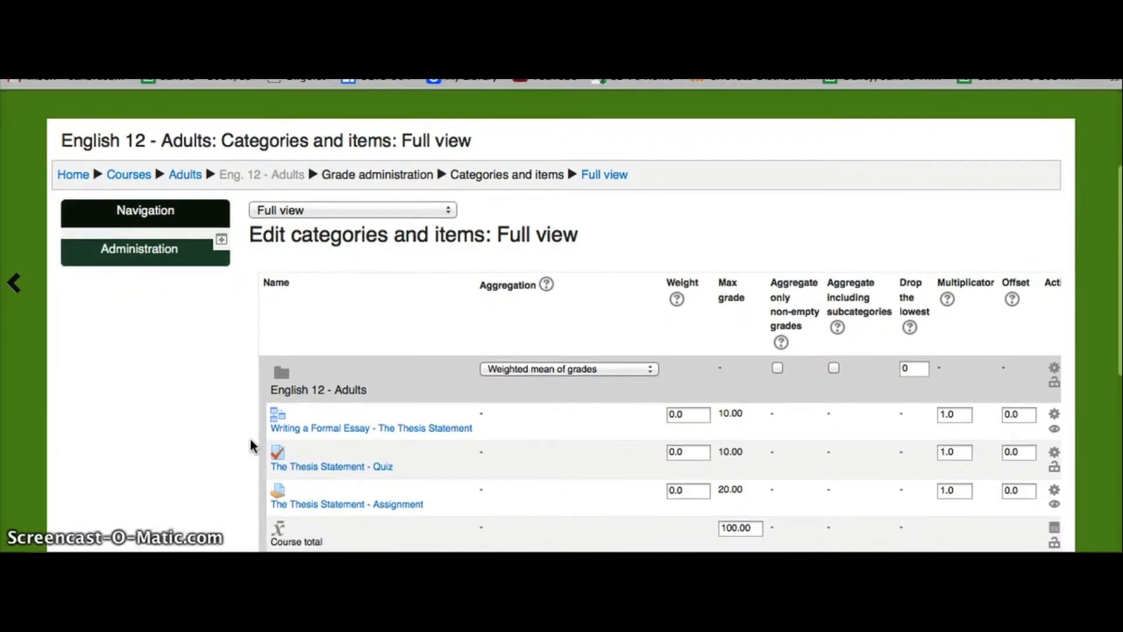
{"action": "scroll", "coordinate": [251, 445], "scroll_direction": "down", "scroll_amount": 1}
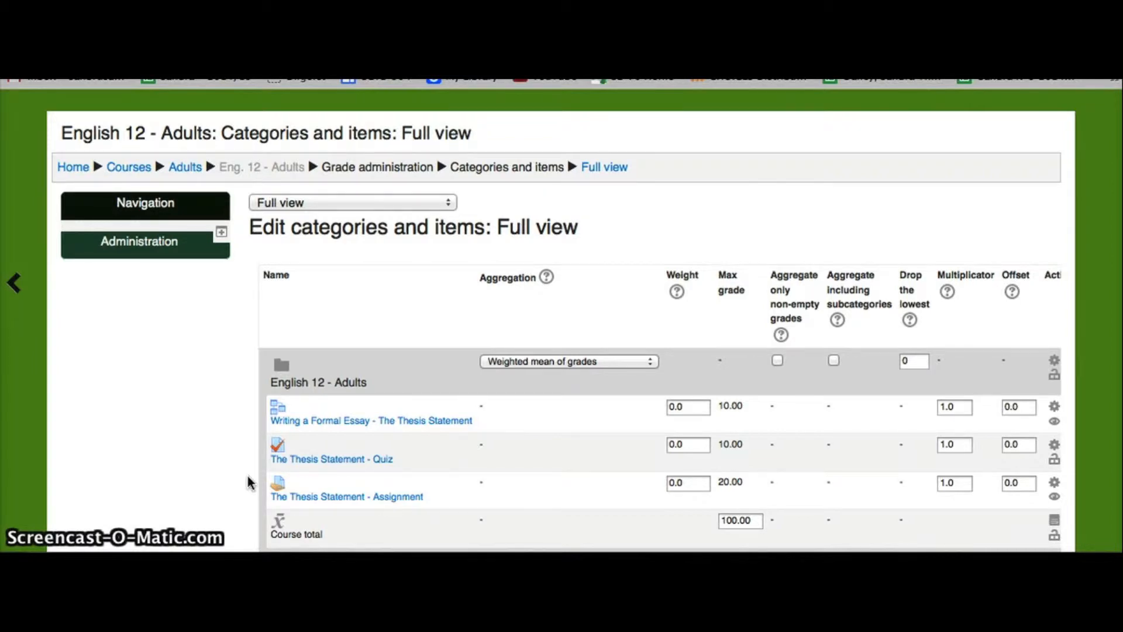
{"action": "scroll", "coordinate": [247, 476], "scroll_direction": "down", "scroll_amount": 1}
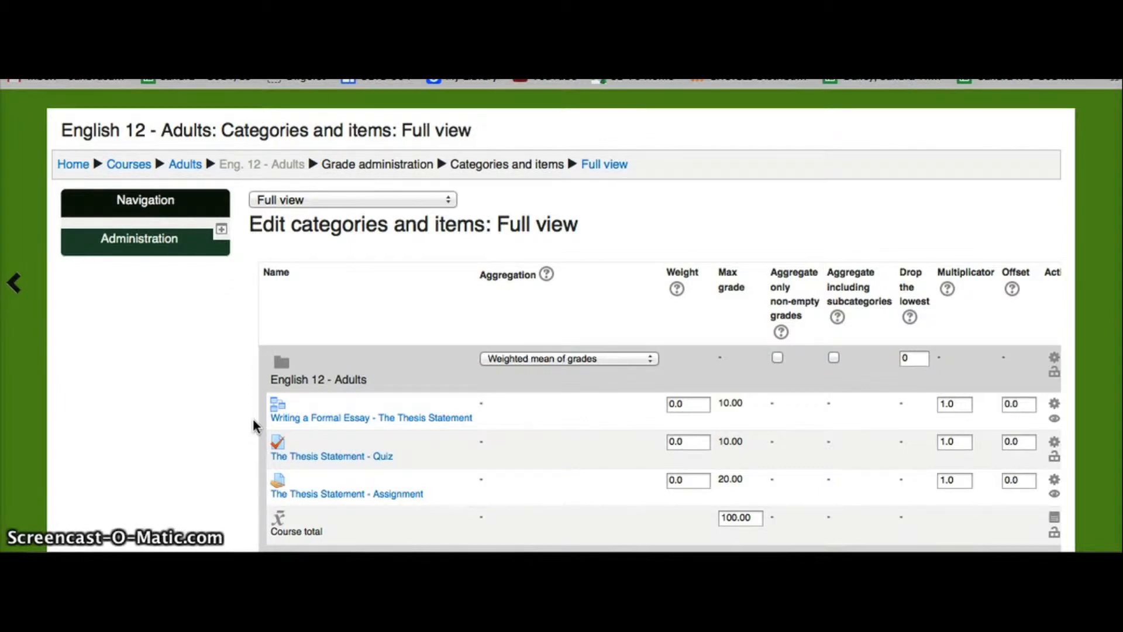
{"action": "scroll", "coordinate": [253, 419], "scroll_direction": "down", "scroll_amount": 1}
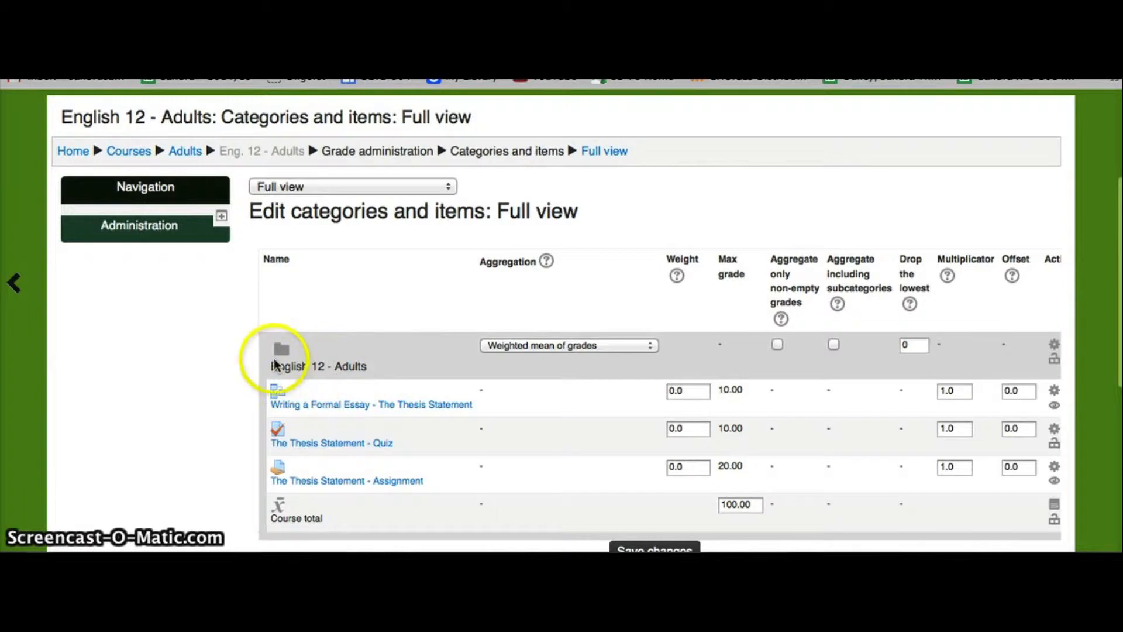
{"action": "left_click", "coordinate": [646, 351]}
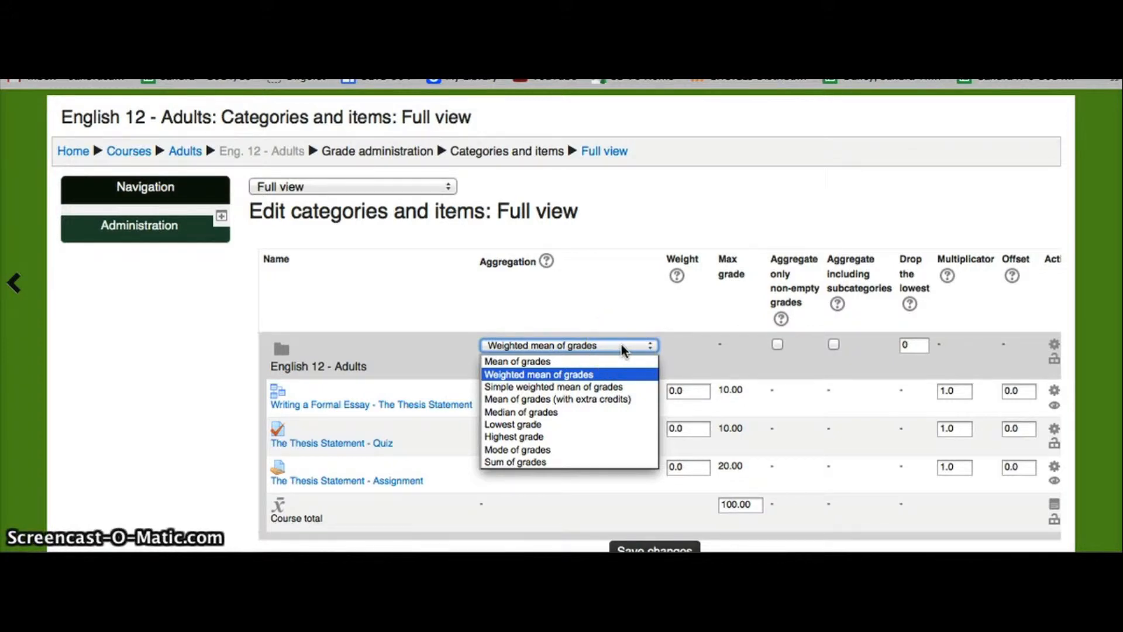
{"action": "left_click", "coordinate": [431, 319]}
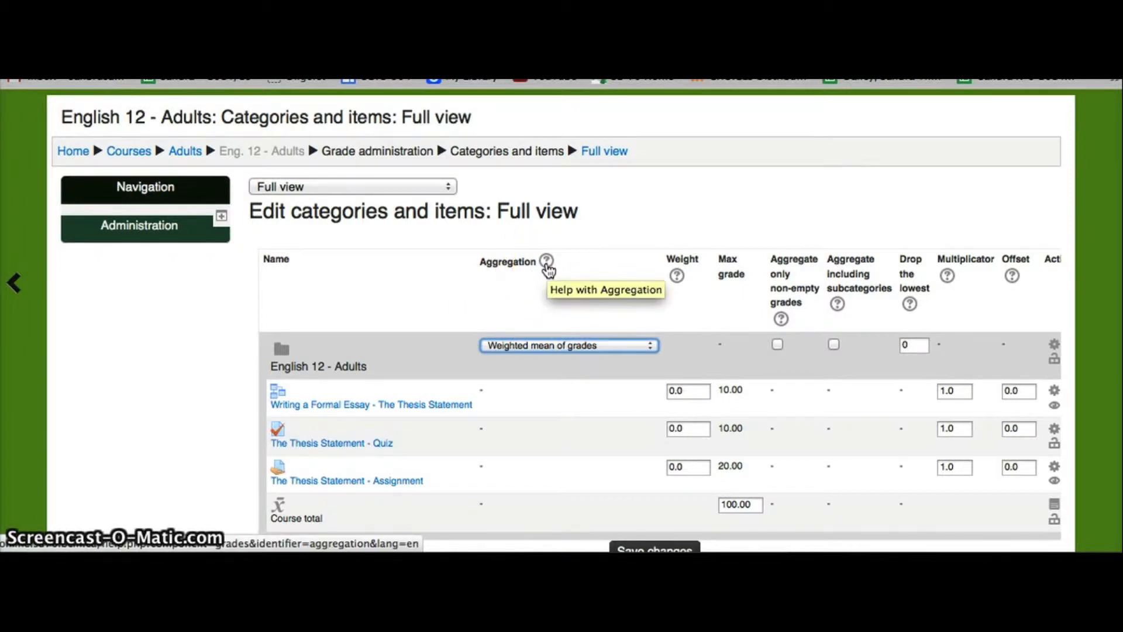
- Read the help text on how aggregation combines grades in a category, and close it
{"action": "left_click", "coordinate": [547, 262]}
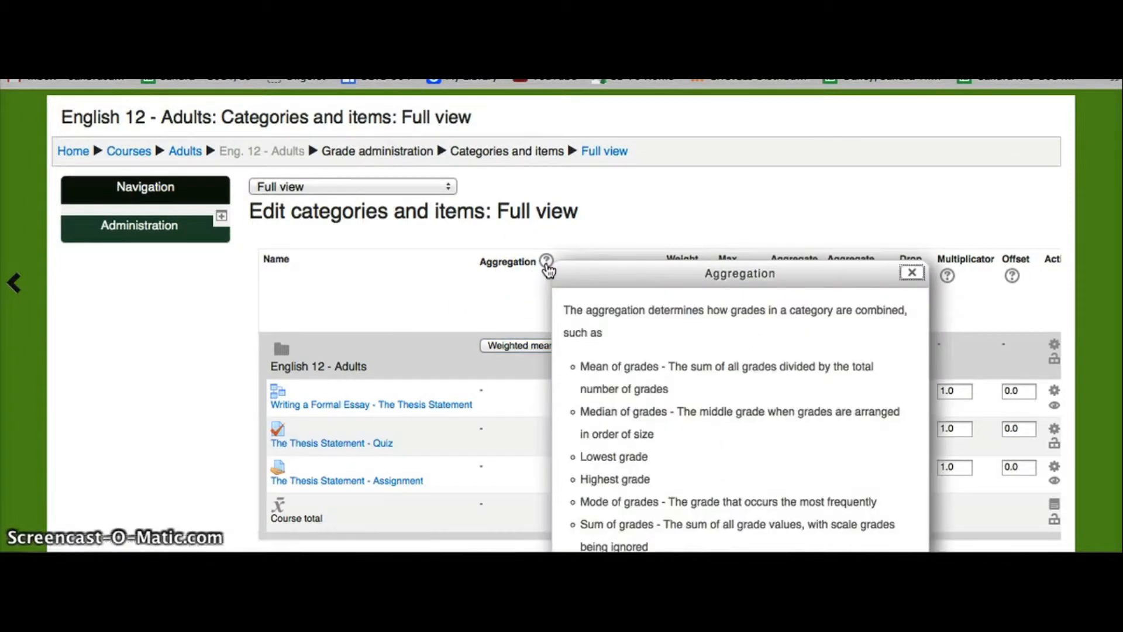
{"action": "scroll", "coordinate": [679, 355], "scroll_direction": "down", "scroll_amount": 3}
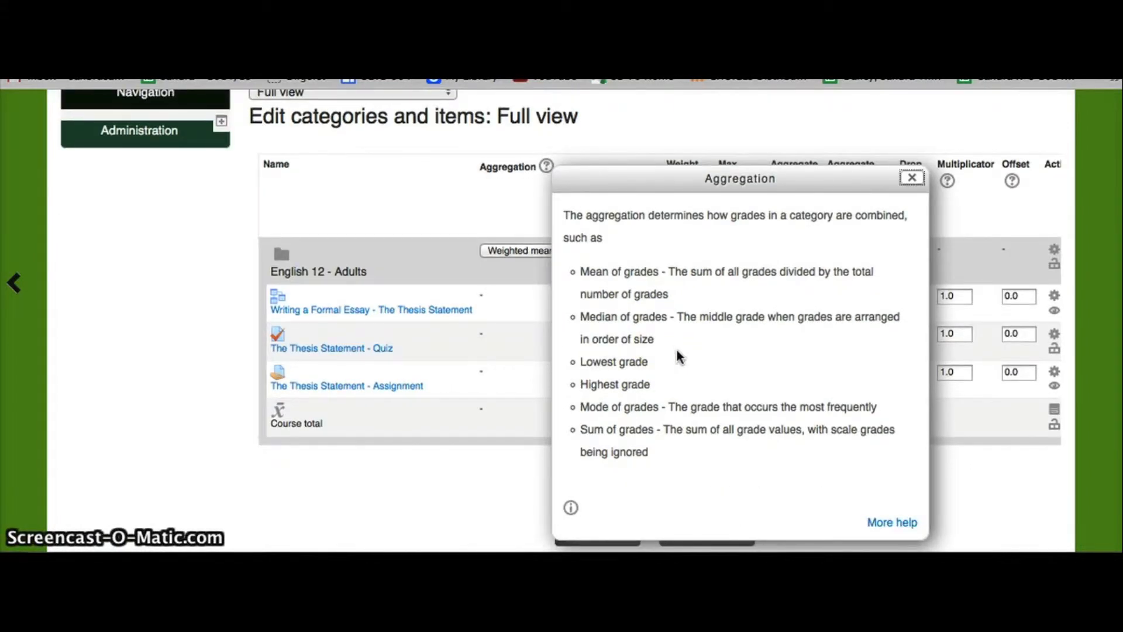
{"action": "left_click", "coordinate": [430, 210]}
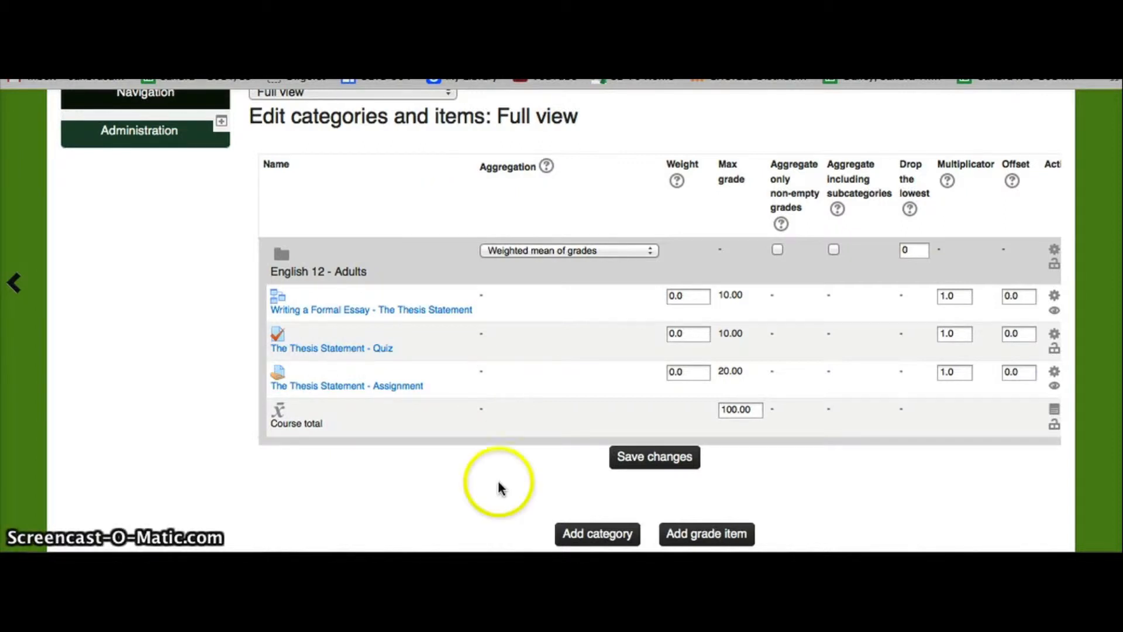
- Start a new grade category and name it Assignments
{"action": "left_click", "coordinate": [599, 534]}
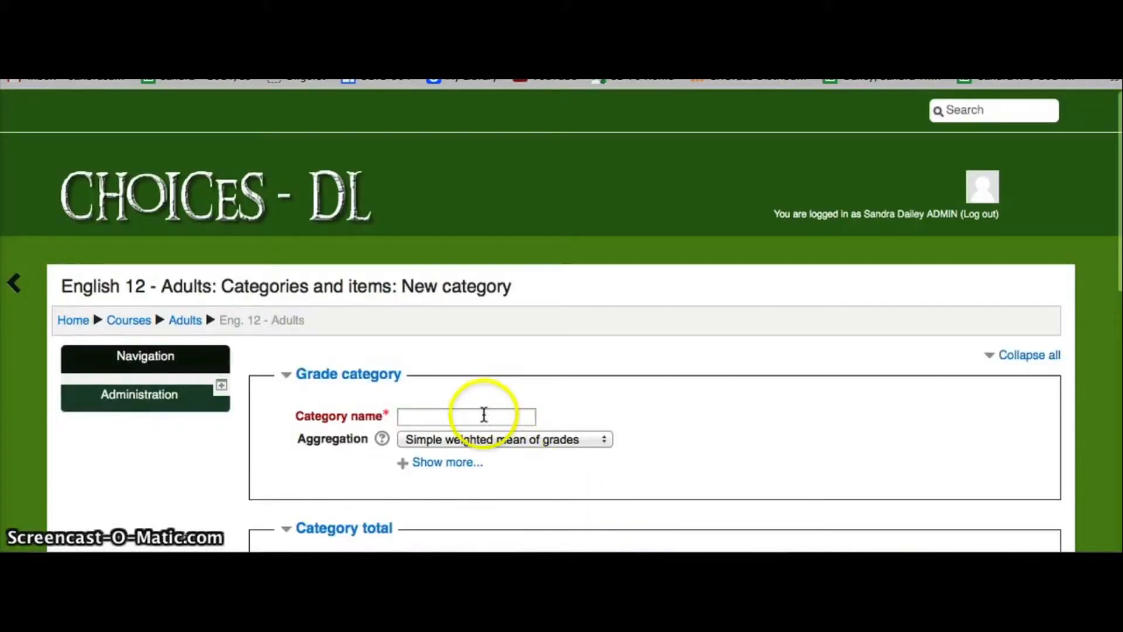
{"action": "left_click", "coordinate": [483, 415]}
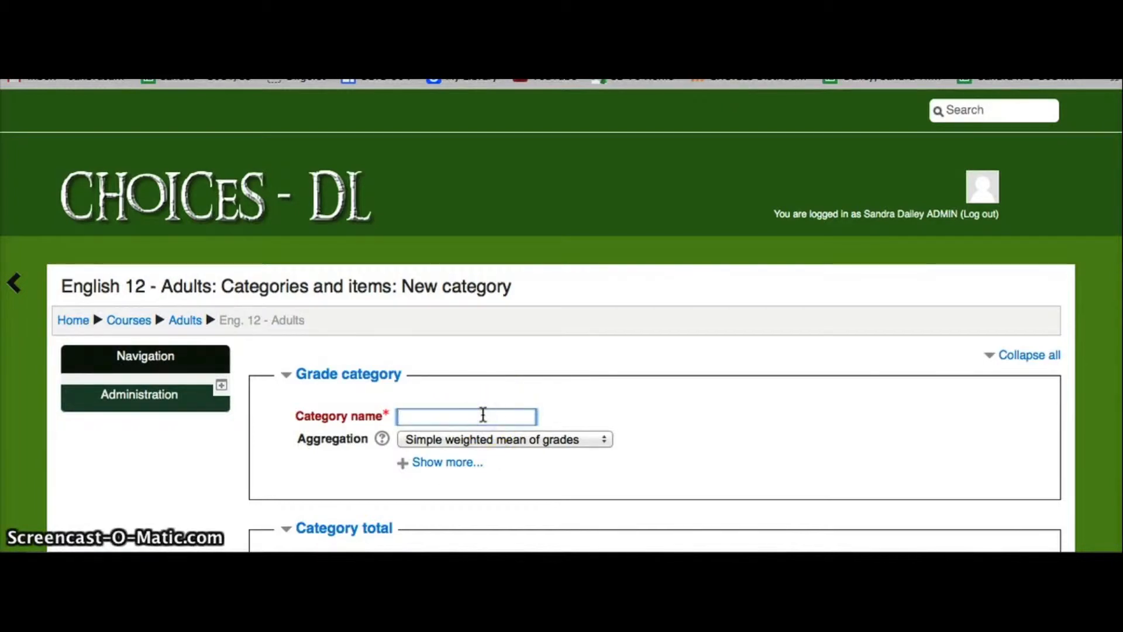
{"action": "type", "text": "Assignments"}
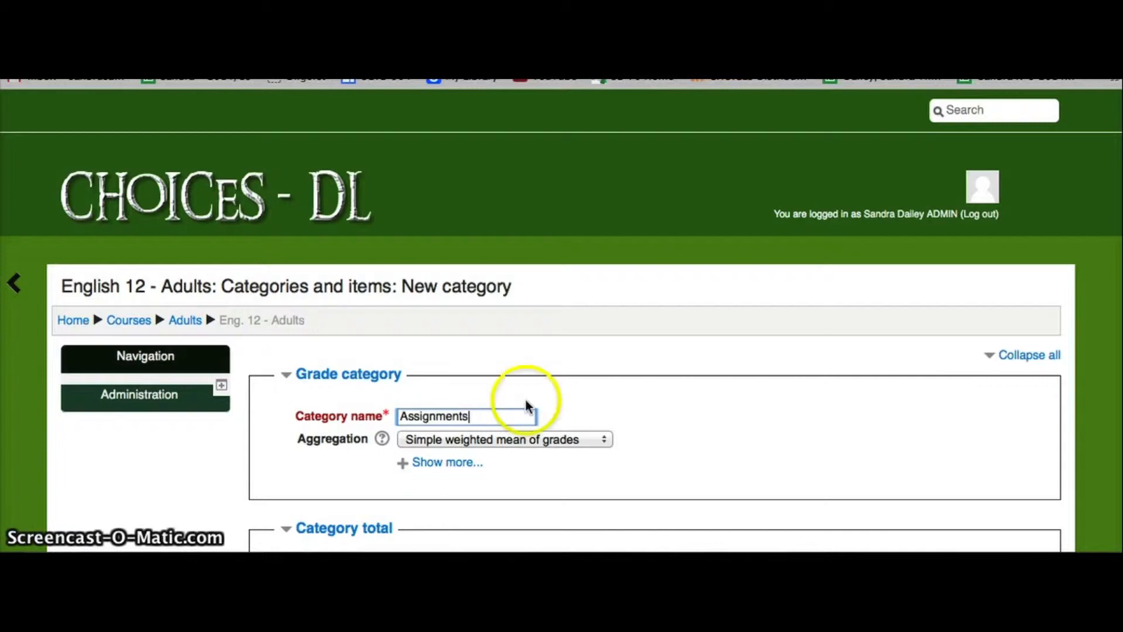
{"action": "left_click", "coordinate": [630, 381]}
- Expand the additional grade category settings and examine the non-empty grades, subcategories and drop-the-lowest options
{"action": "scroll", "coordinate": [631, 381], "scroll_direction": "down", "scroll_amount": 3}
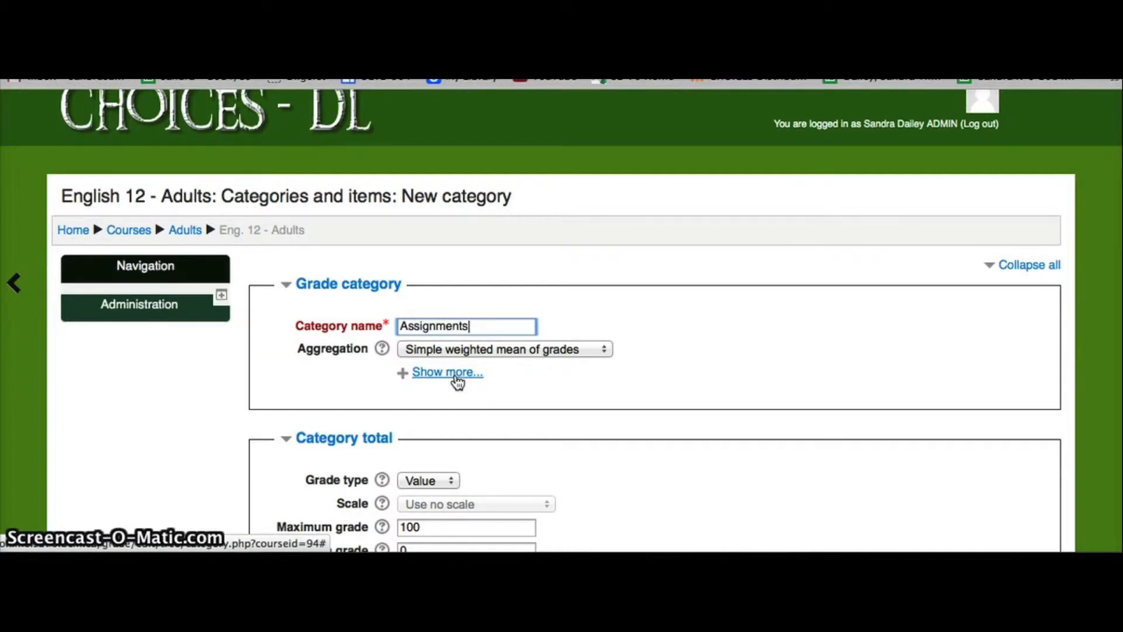
{"action": "left_click", "coordinate": [458, 374]}
{"action": "scroll", "coordinate": [211, 419], "scroll_direction": "down", "scroll_amount": 3}
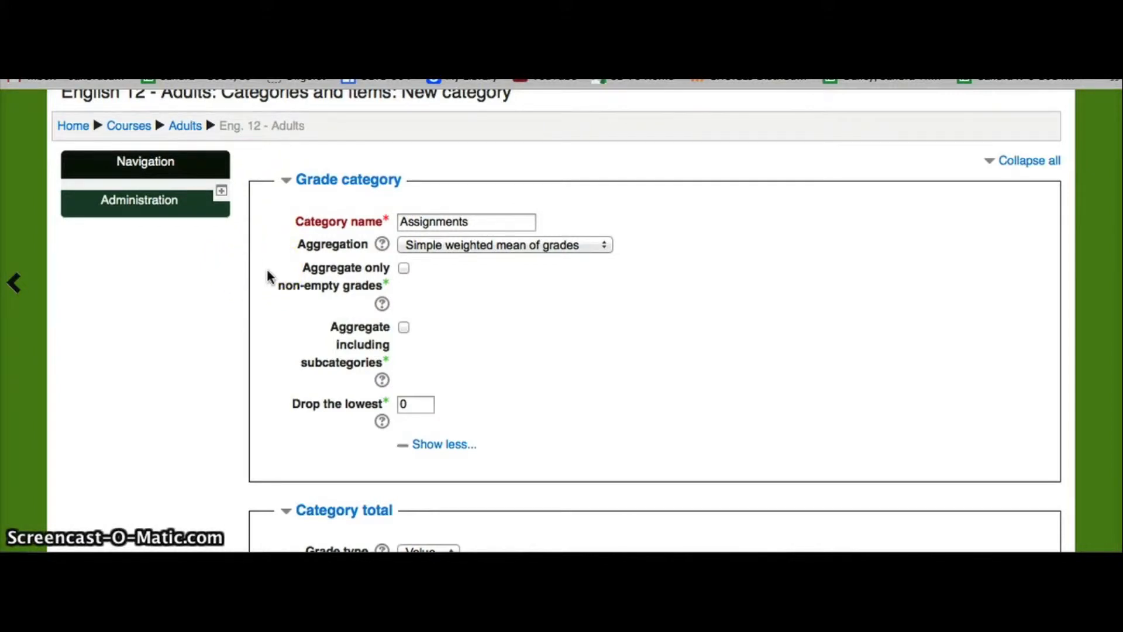
{"action": "left_click", "coordinate": [404, 269]}
{"action": "scroll", "coordinate": [289, 293], "scroll_direction": "down", "scroll_amount": 3}
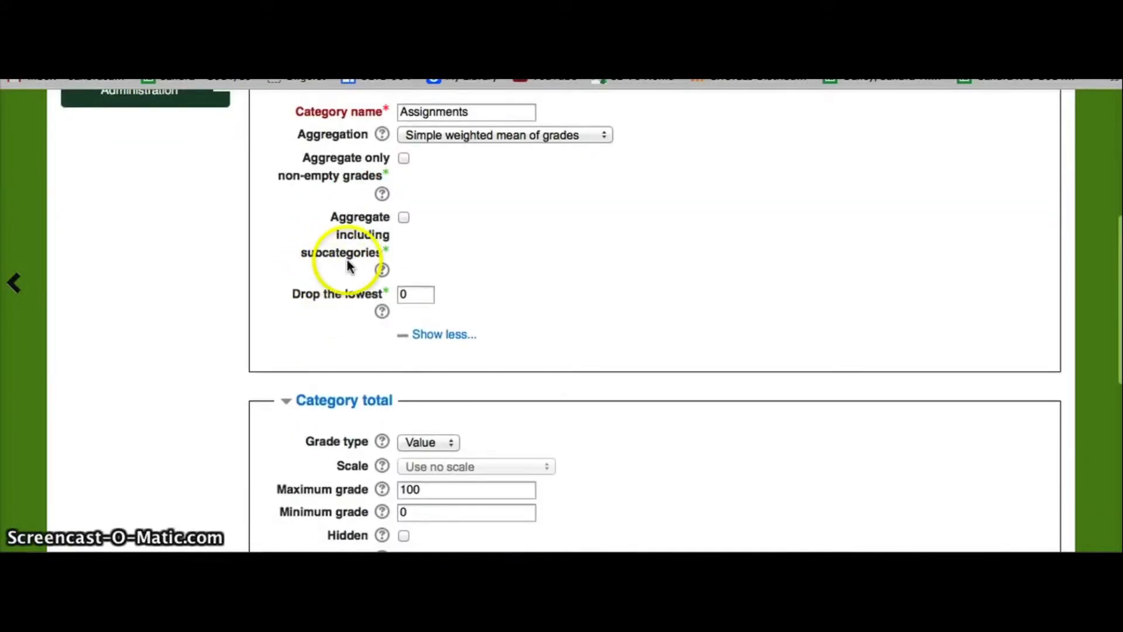
{"action": "scroll", "coordinate": [263, 268], "scroll_direction": "down", "scroll_amount": 2}
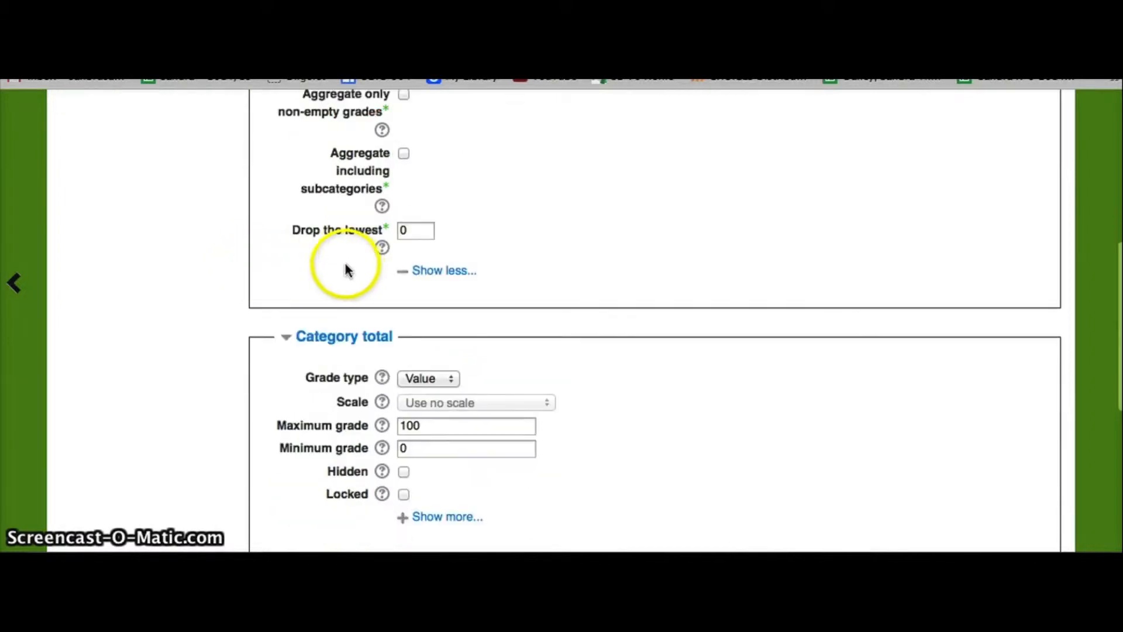
{"action": "scroll", "coordinate": [262, 264], "scroll_direction": "down", "scroll_amount": 1}
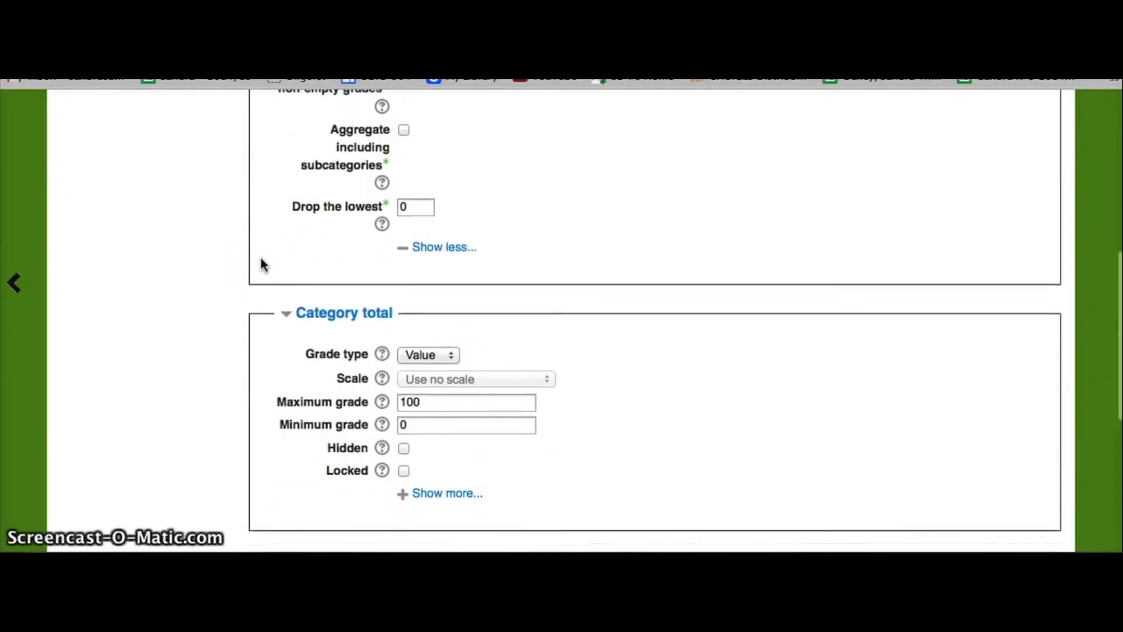
{"action": "scroll", "coordinate": [261, 264], "scroll_direction": "down", "scroll_amount": 2}
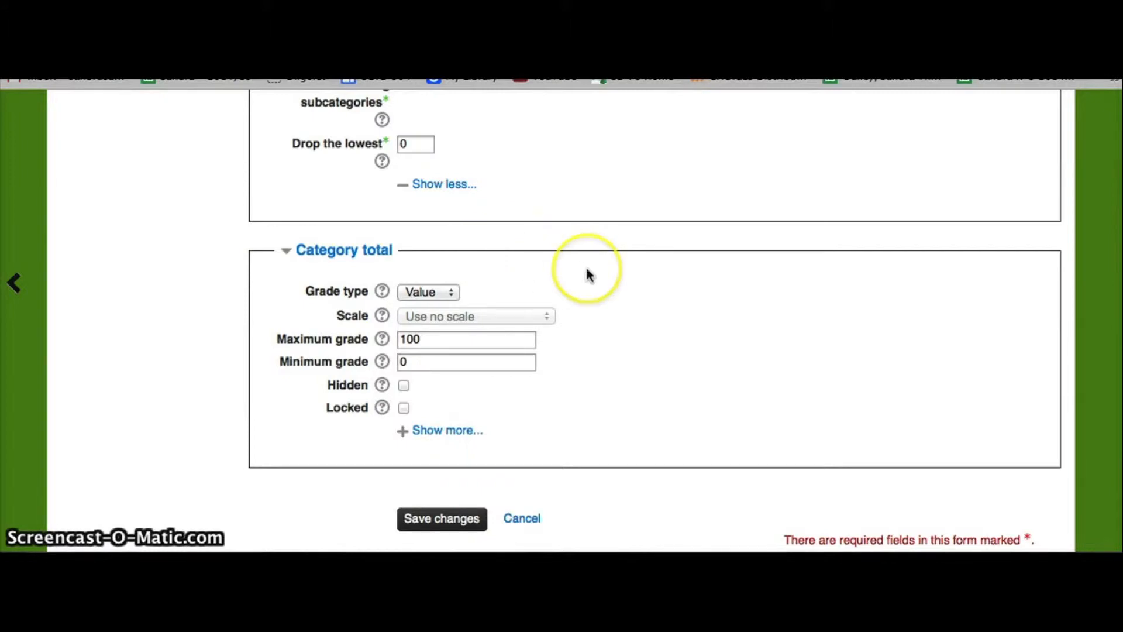
- Look through the grade types available for the category total
{"action": "scroll", "coordinate": [588, 276], "scroll_direction": "down", "scroll_amount": 1}
{"action": "left_click", "coordinate": [431, 267]}
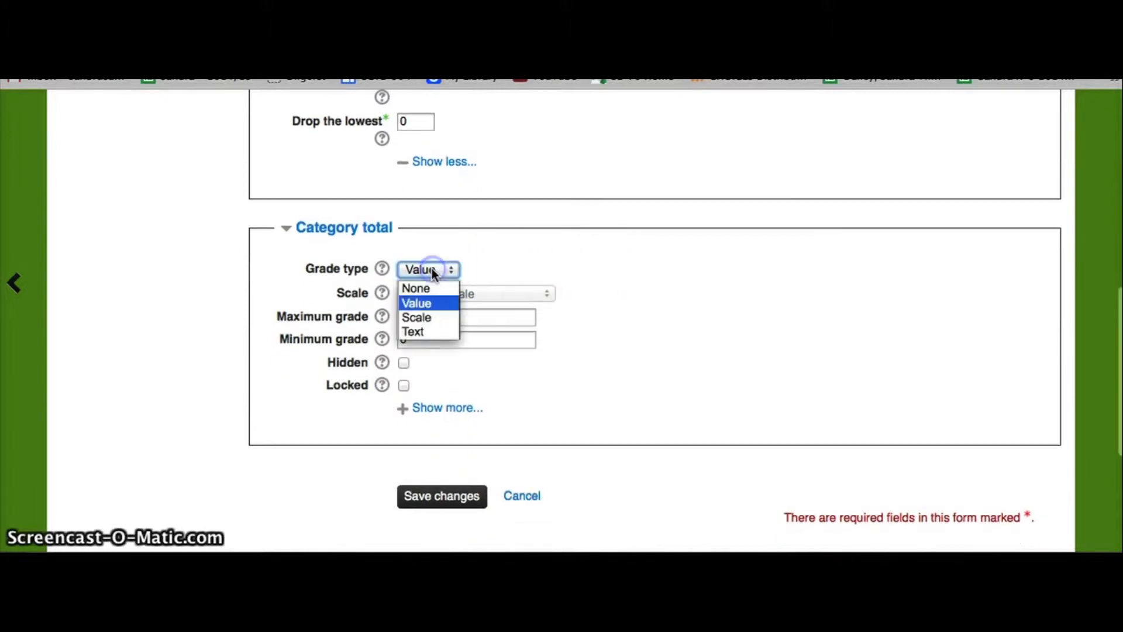
{"action": "left_click", "coordinate": [432, 269]}
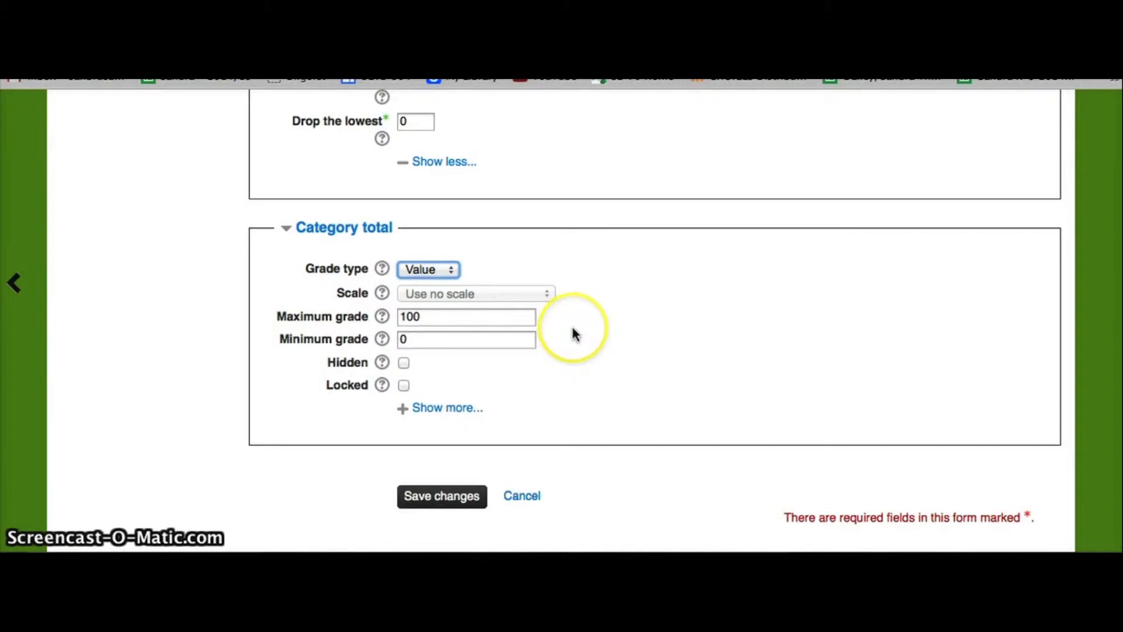
{"action": "scroll", "coordinate": [571, 331], "scroll_direction": "down", "scroll_amount": 1}
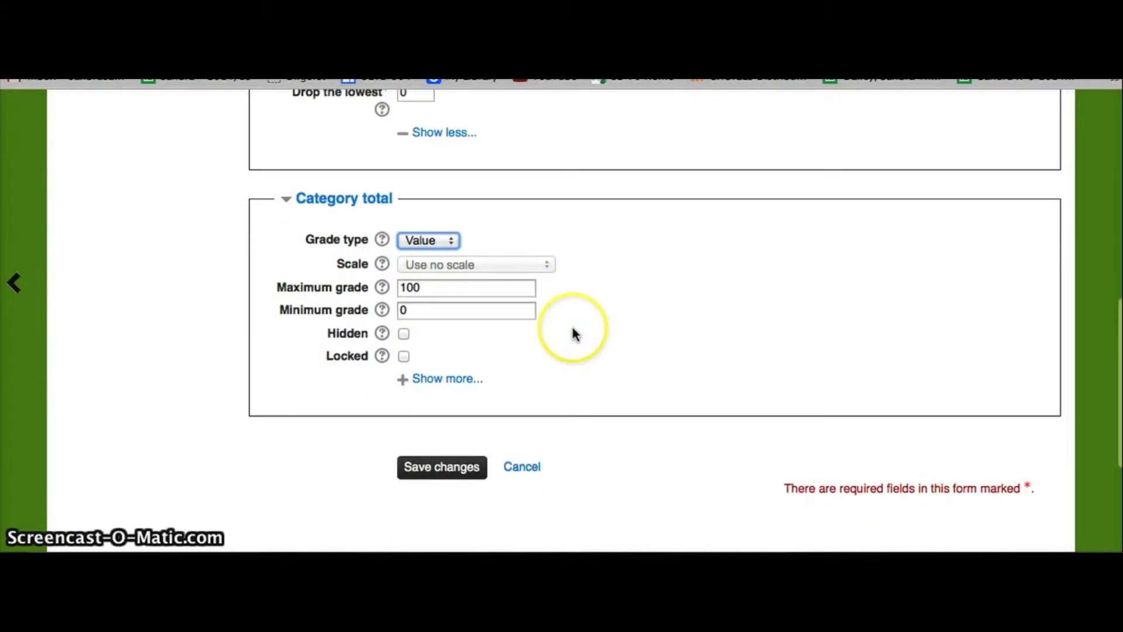
- Expand the additional category total settings and examine the display, overall decimal points, hiding and locking options
{"action": "left_click", "coordinate": [444, 380]}
{"action": "left_click", "coordinate": [240, 352]}
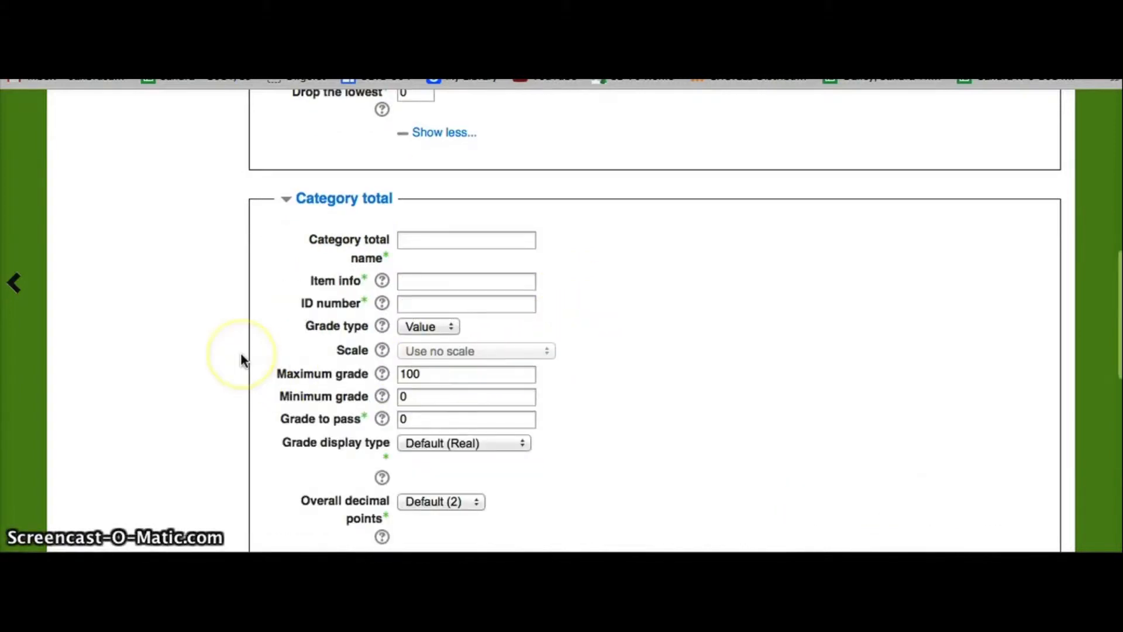
{"action": "scroll", "coordinate": [240, 352], "scroll_direction": "down", "scroll_amount": 5}
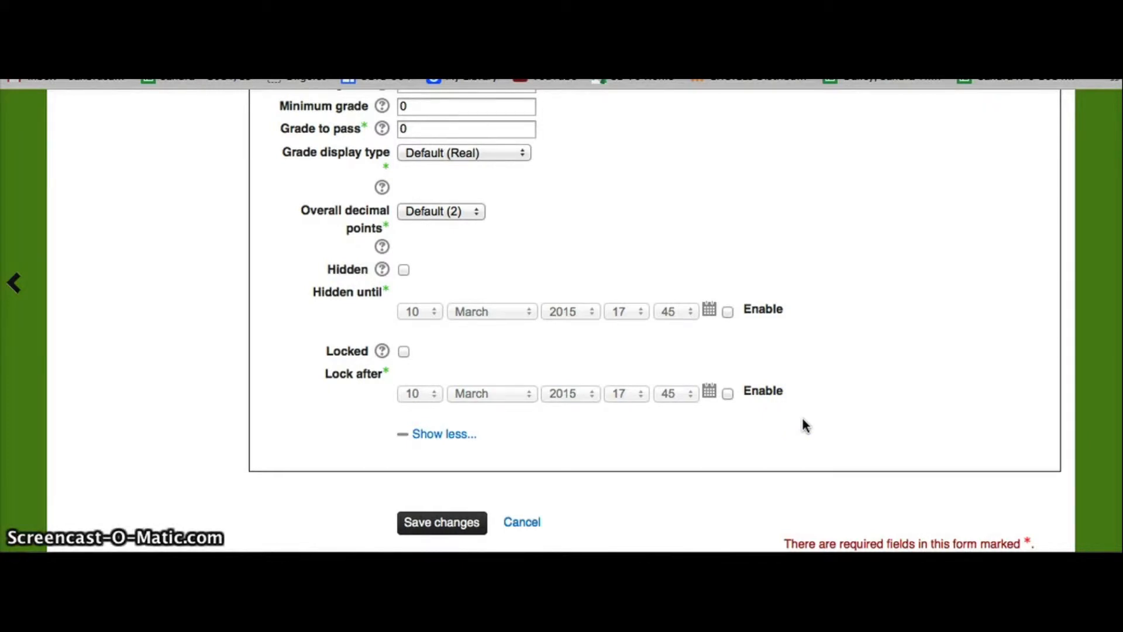
{"action": "scroll", "coordinate": [804, 425], "scroll_direction": "up", "scroll_amount": 2}
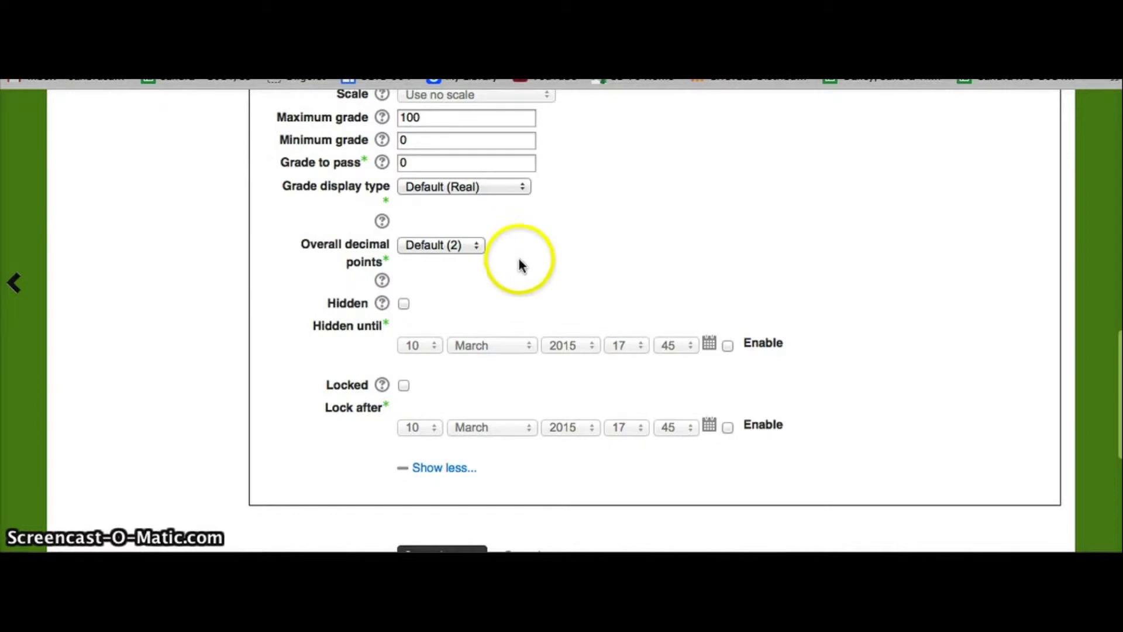
{"action": "left_click", "coordinate": [444, 246]}
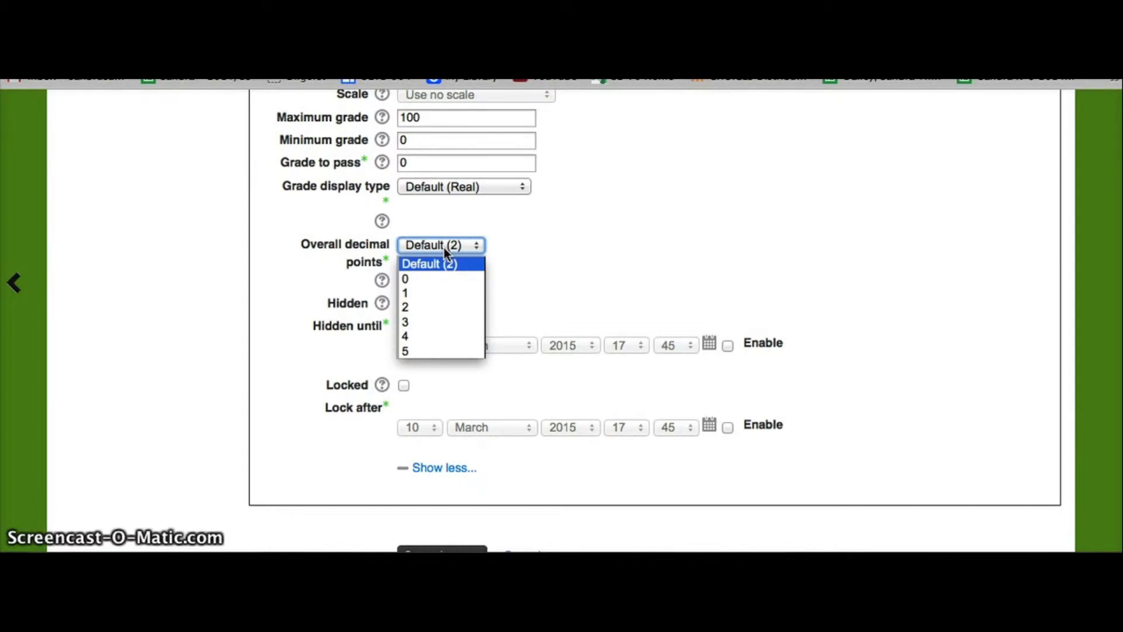
{"action": "left_click", "coordinate": [444, 246]}
{"action": "scroll", "coordinate": [285, 296], "scroll_direction": "down", "scroll_amount": 2}
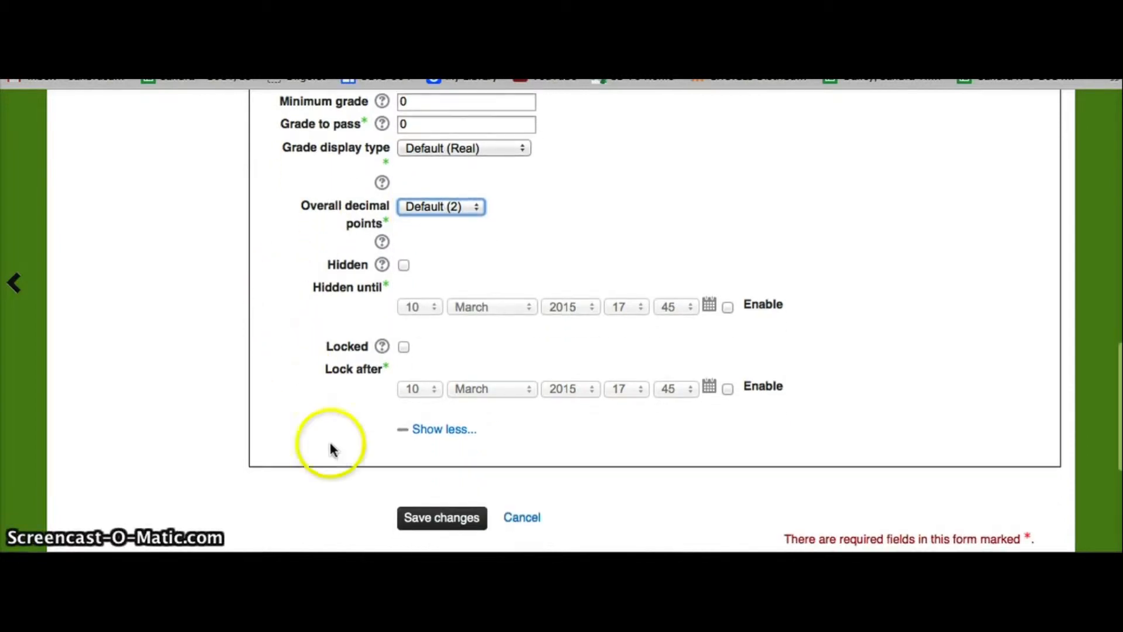
- Save the new Assignments category and check it in the full view of grade items
{"action": "left_click", "coordinate": [439, 520]}
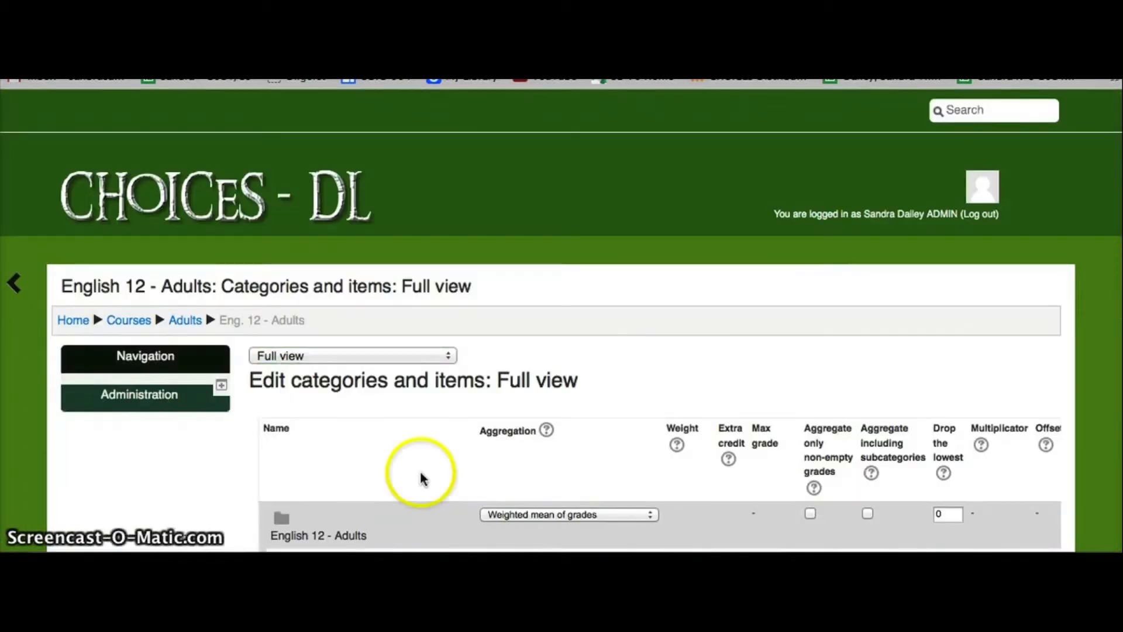
{"action": "scroll", "coordinate": [414, 464], "scroll_direction": "down", "scroll_amount": 3}
{"action": "scroll", "coordinate": [414, 465], "scroll_direction": "down", "scroll_amount": 2}
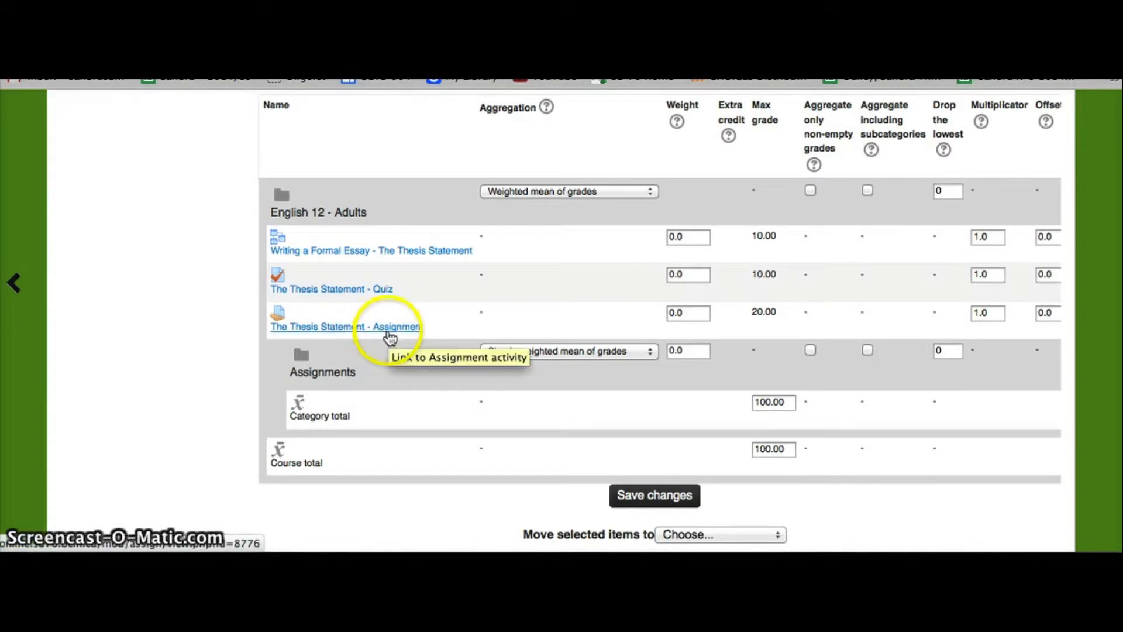
{"action": "left_click", "coordinate": [466, 337]}
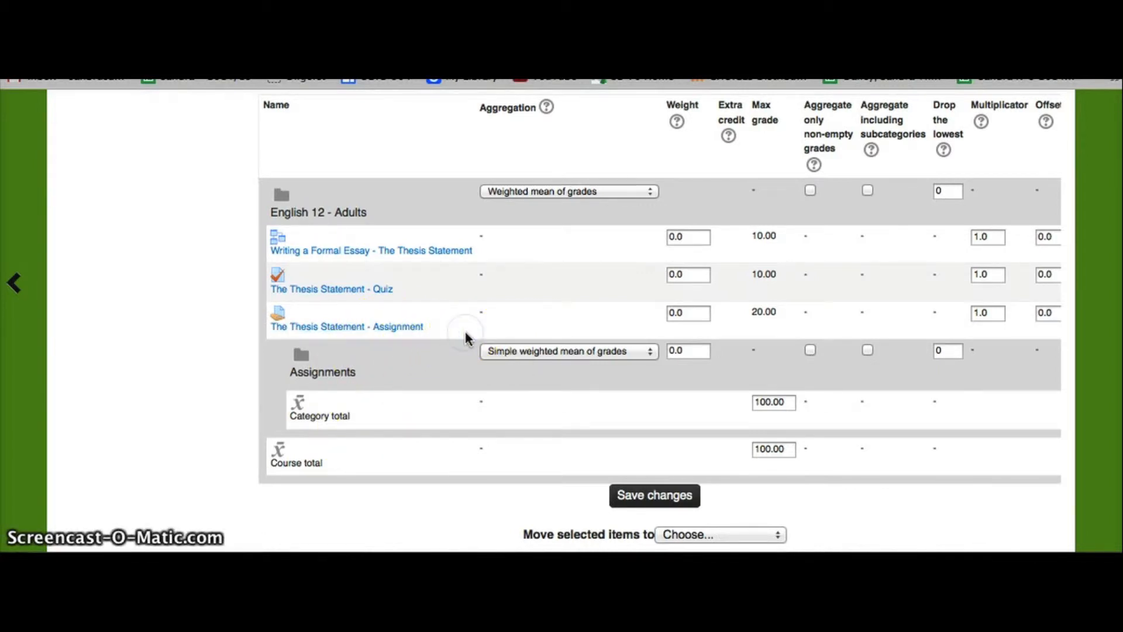
- Move the item The Thesis Statement - Assignment into the Assignments category
{"action": "scroll", "coordinate": [464, 329], "scroll_direction": "right", "scroll_amount": 3}
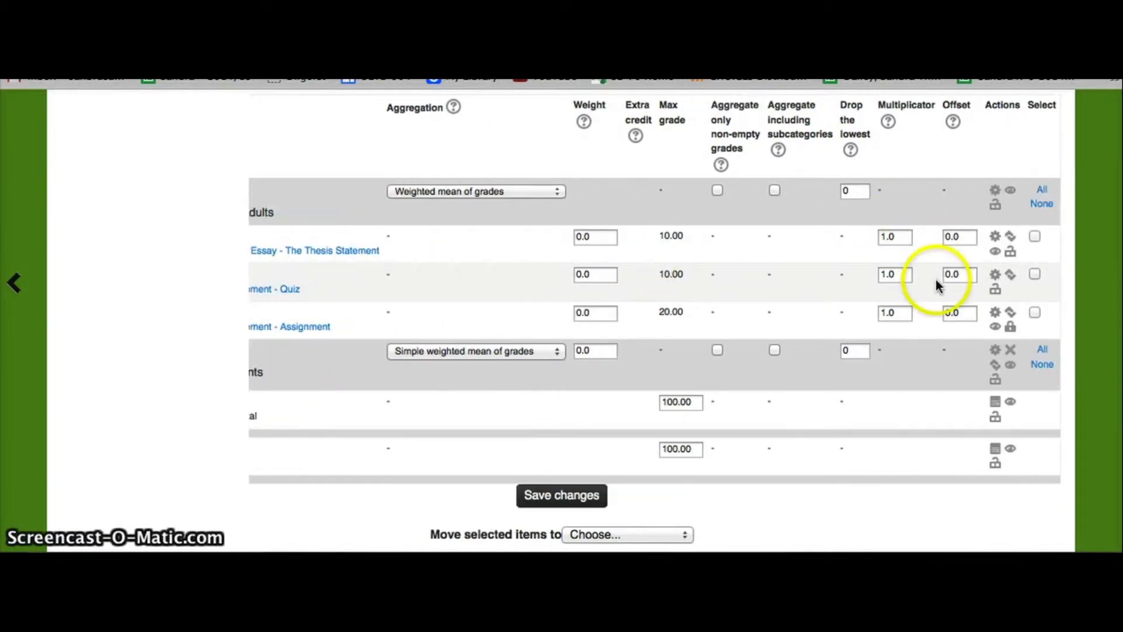
{"action": "left_click", "coordinate": [1011, 316]}
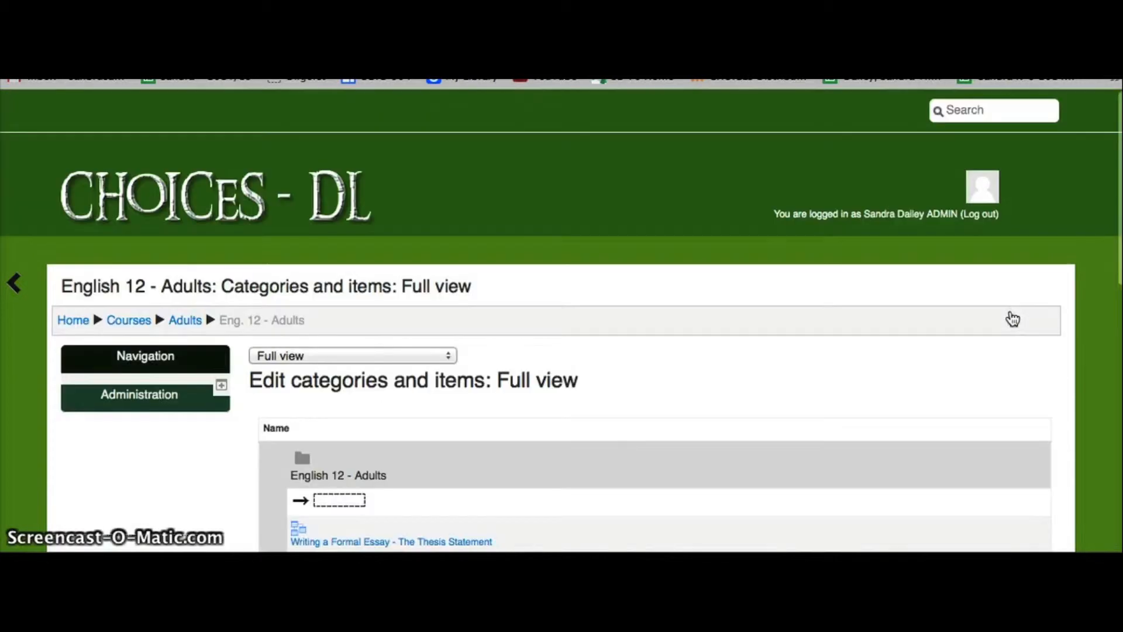
{"action": "left_click", "coordinate": [478, 367]}
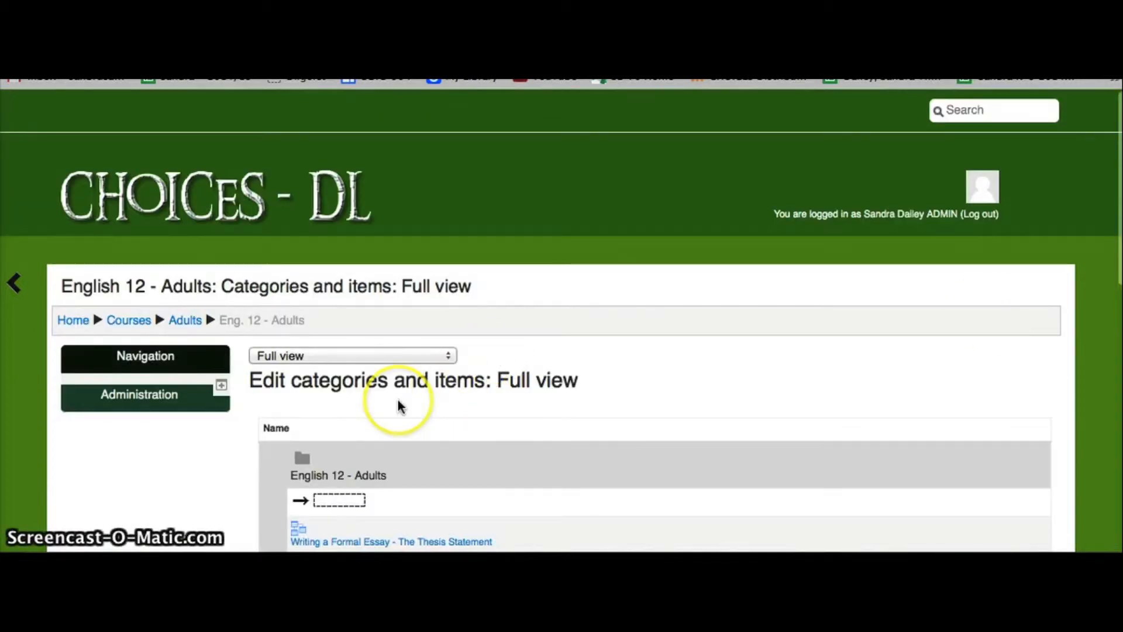
{"action": "scroll", "coordinate": [398, 398], "scroll_direction": "down", "scroll_amount": 5}
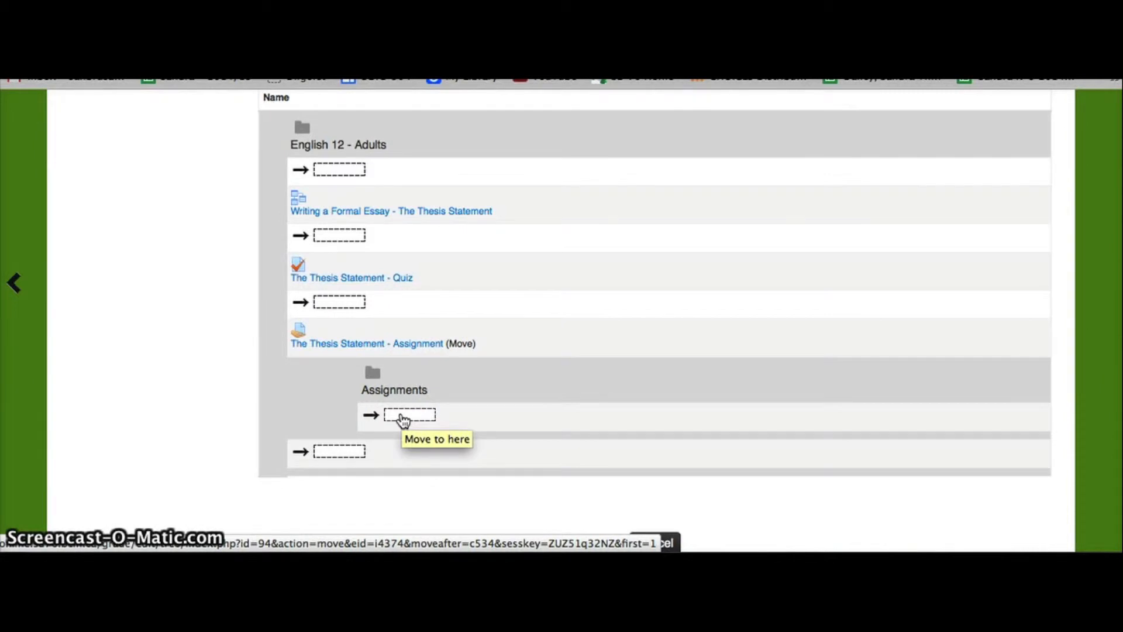
{"action": "left_click", "coordinate": [403, 416]}
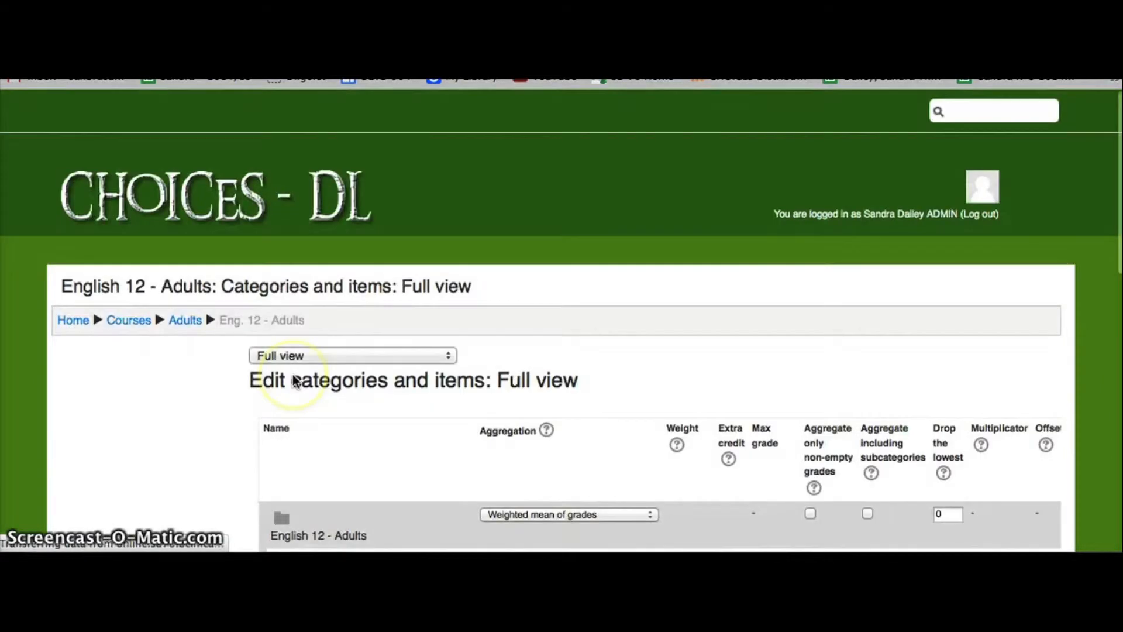
{"action": "scroll", "coordinate": [294, 379], "scroll_direction": "down", "scroll_amount": 5}
{"action": "scroll", "coordinate": [292, 374], "scroll_direction": "down", "scroll_amount": 4}
{"action": "left_click", "coordinate": [326, 290]}
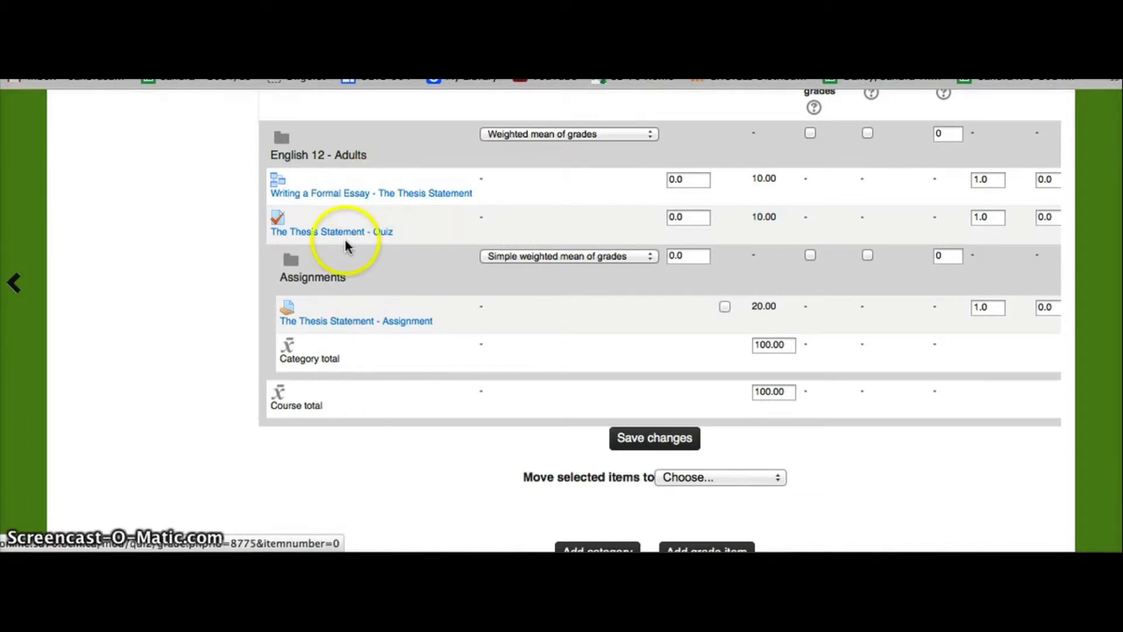
- Add a new grade category named Quizzes and save it to the course gradebook
{"action": "scroll", "coordinate": [407, 431], "scroll_direction": "down", "scroll_amount": 2}
{"action": "left_click", "coordinate": [603, 501]}
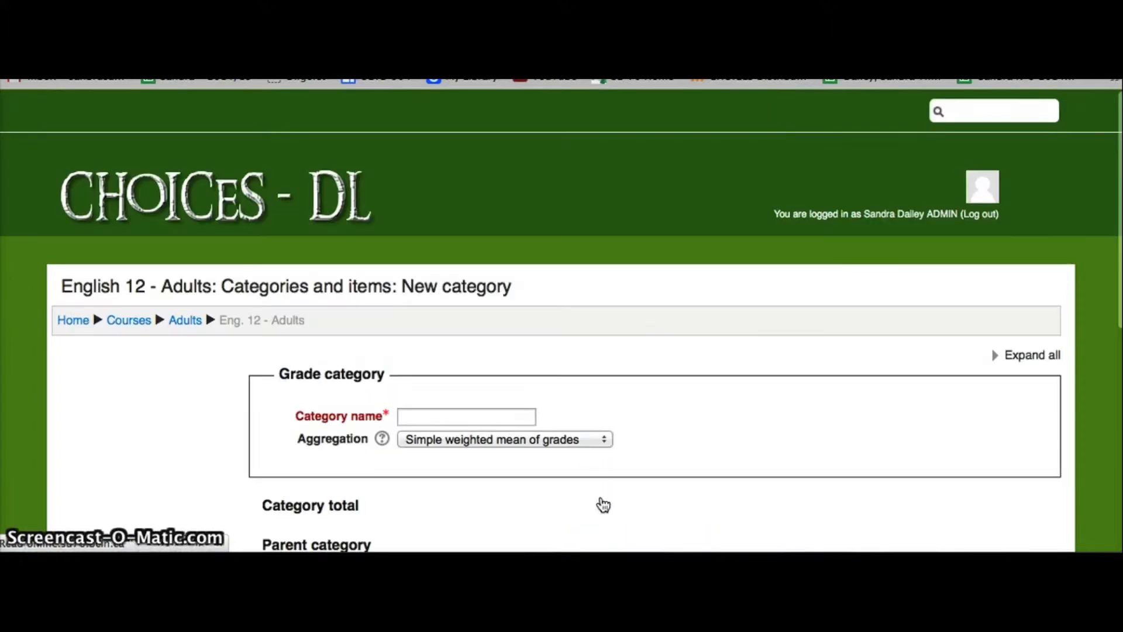
{"action": "left_click", "coordinate": [493, 413]}
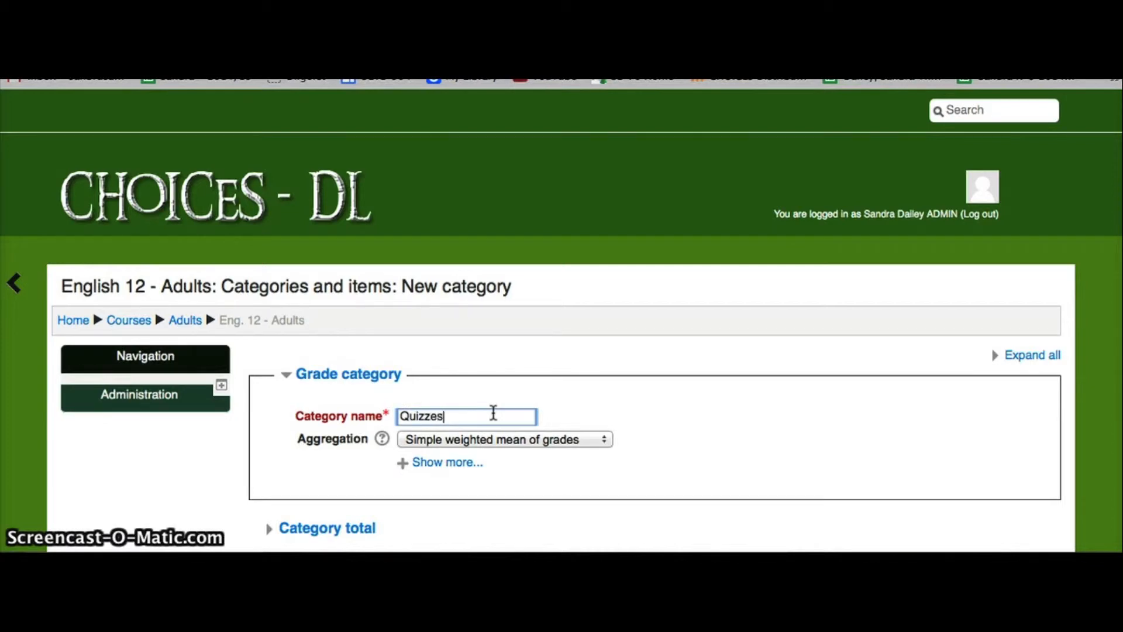
{"action": "scroll", "coordinate": [557, 479], "scroll_direction": "down", "scroll_amount": 2}
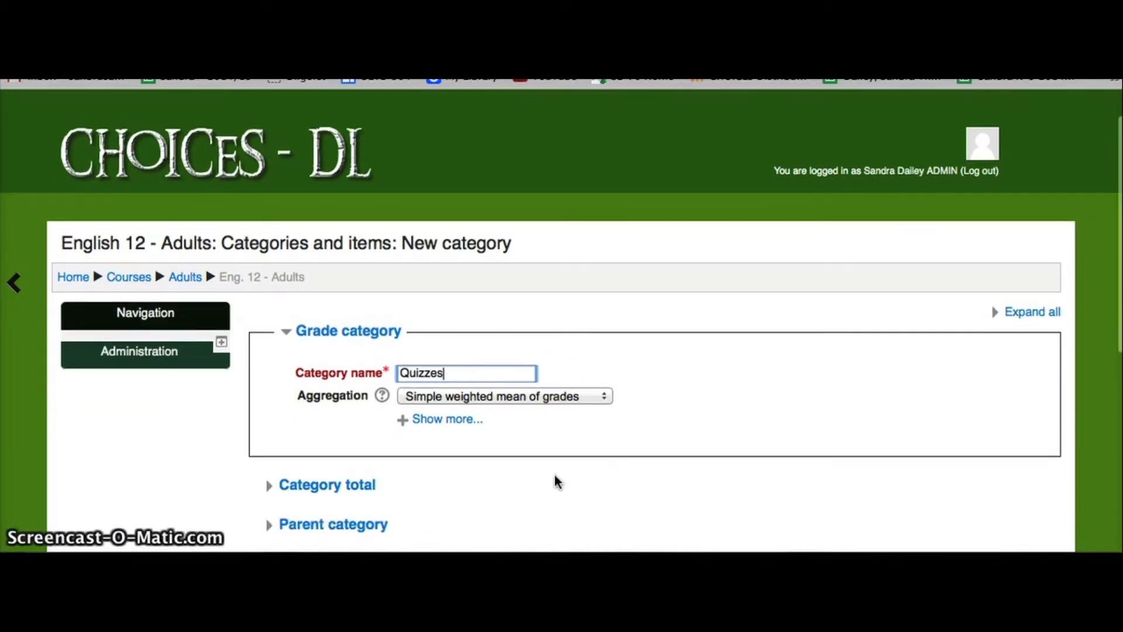
{"action": "scroll", "coordinate": [556, 482], "scroll_direction": "down", "scroll_amount": 4}
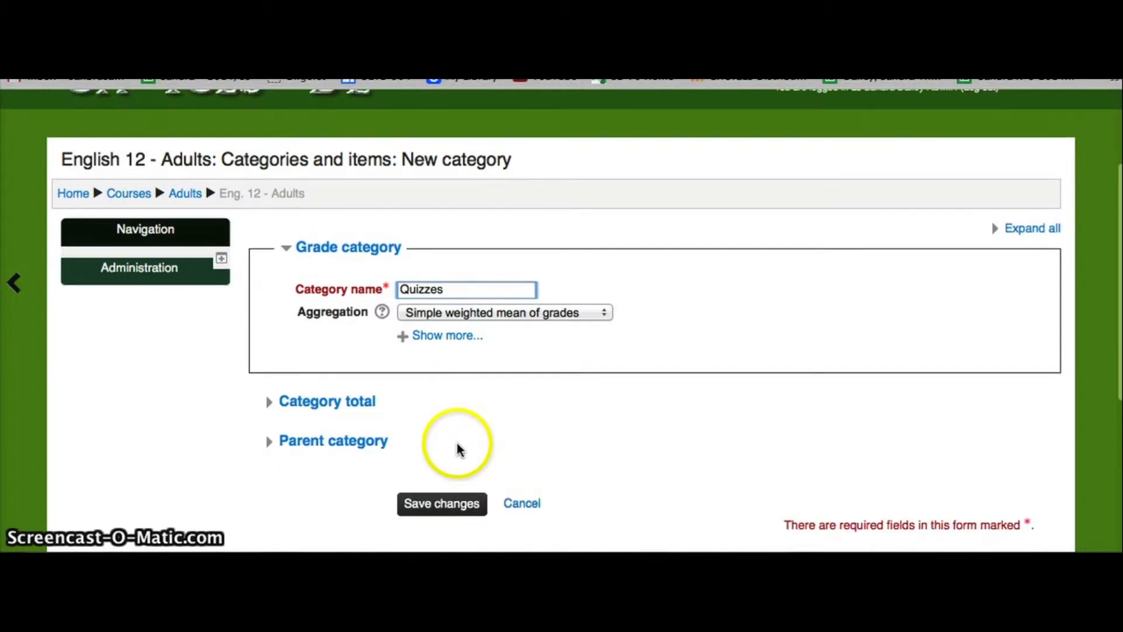
{"action": "left_click", "coordinate": [460, 504]}
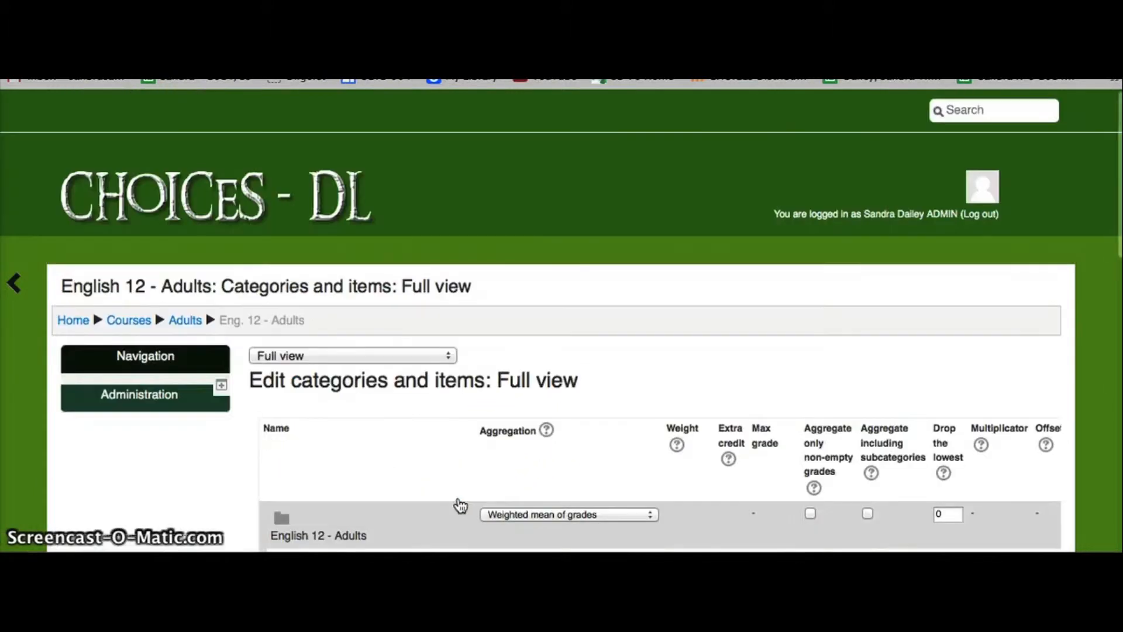
{"action": "left_click", "coordinate": [363, 441]}
{"action": "scroll", "coordinate": [363, 441], "scroll_direction": "down", "scroll_amount": 10}
{"action": "scroll", "coordinate": [363, 441], "scroll_direction": "down", "scroll_amount": 10}
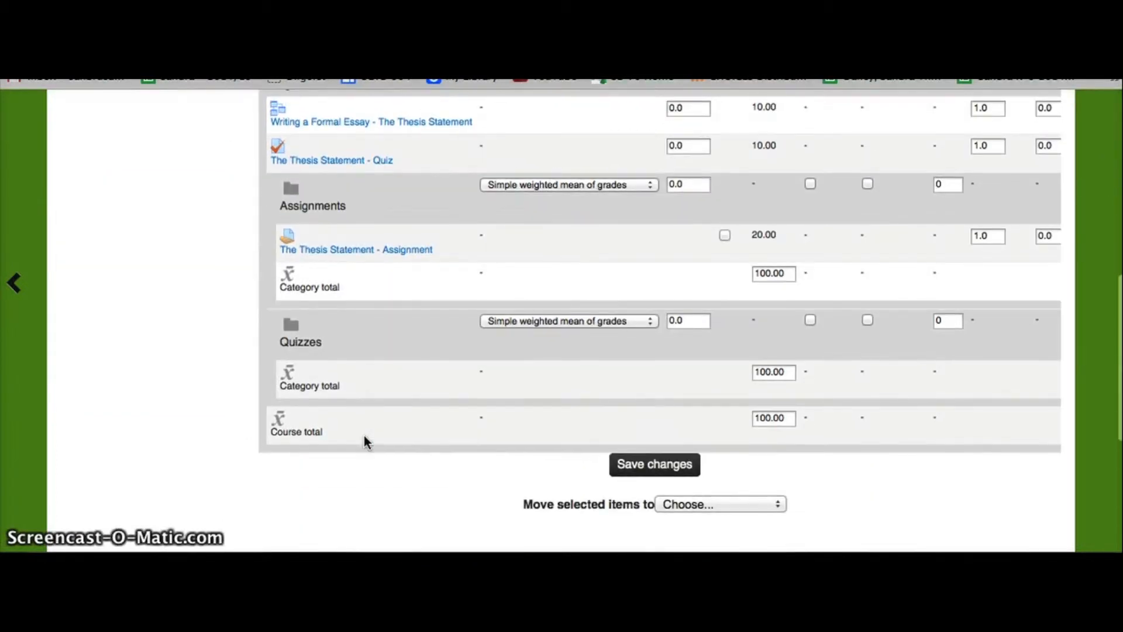
{"action": "left_click", "coordinate": [359, 371]}
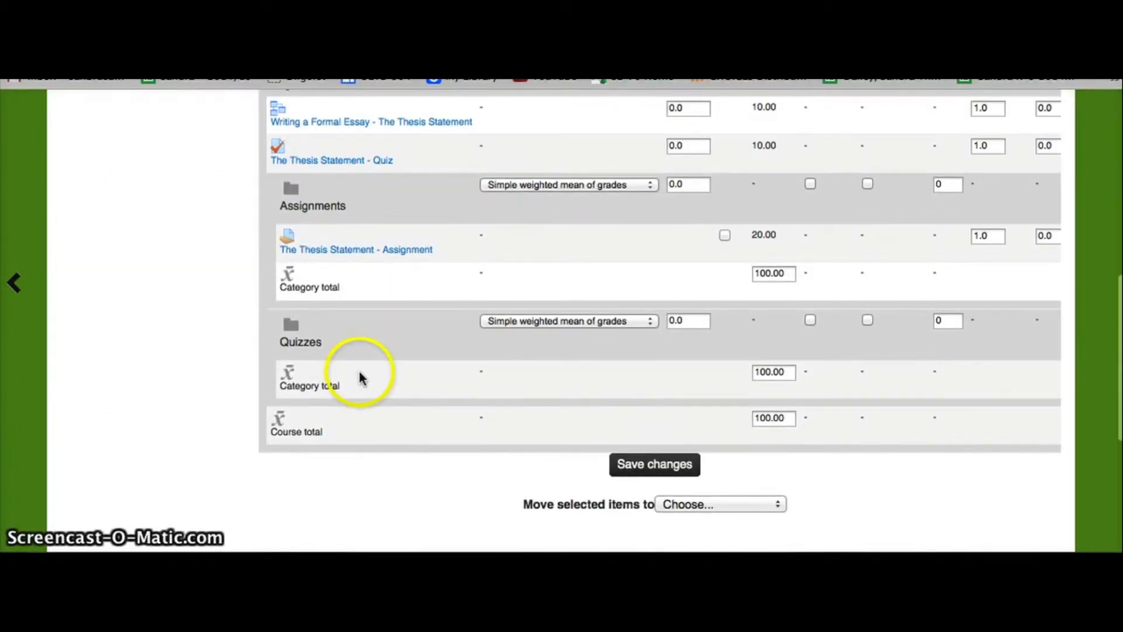
- Move the item The Thesis Statement - Quiz into the Quizzes category
{"action": "scroll", "coordinate": [359, 370], "scroll_direction": "up", "scroll_amount": 2}
{"action": "left_click", "coordinate": [352, 254]}
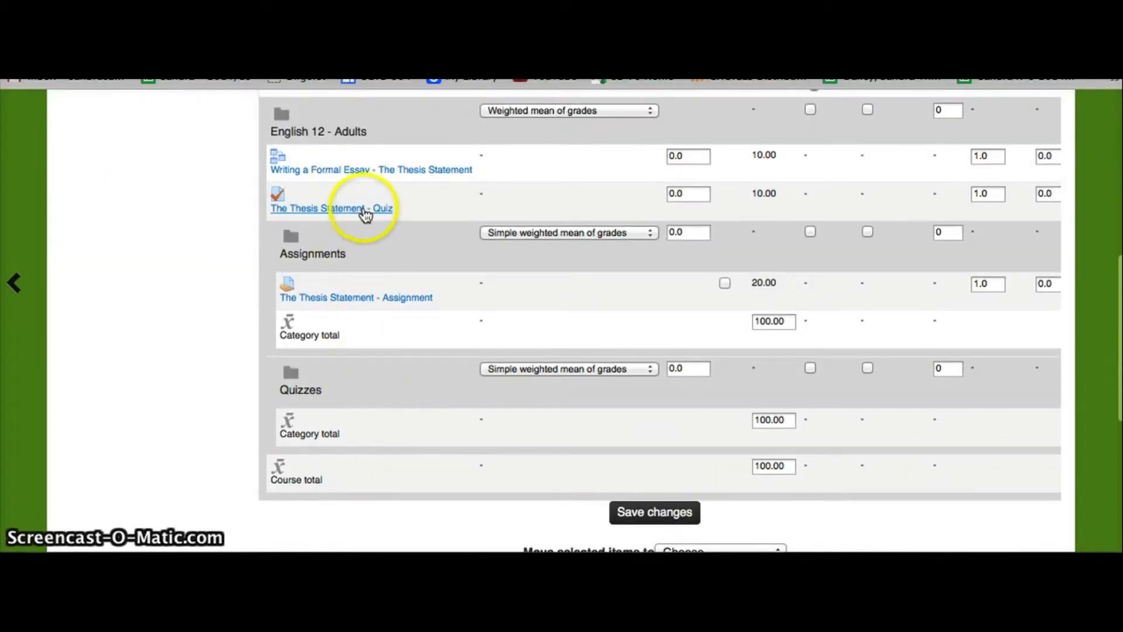
{"action": "left_click", "coordinate": [886, 206]}
{"action": "scroll", "coordinate": [886, 202], "scroll_direction": "right", "scroll_amount": 3}
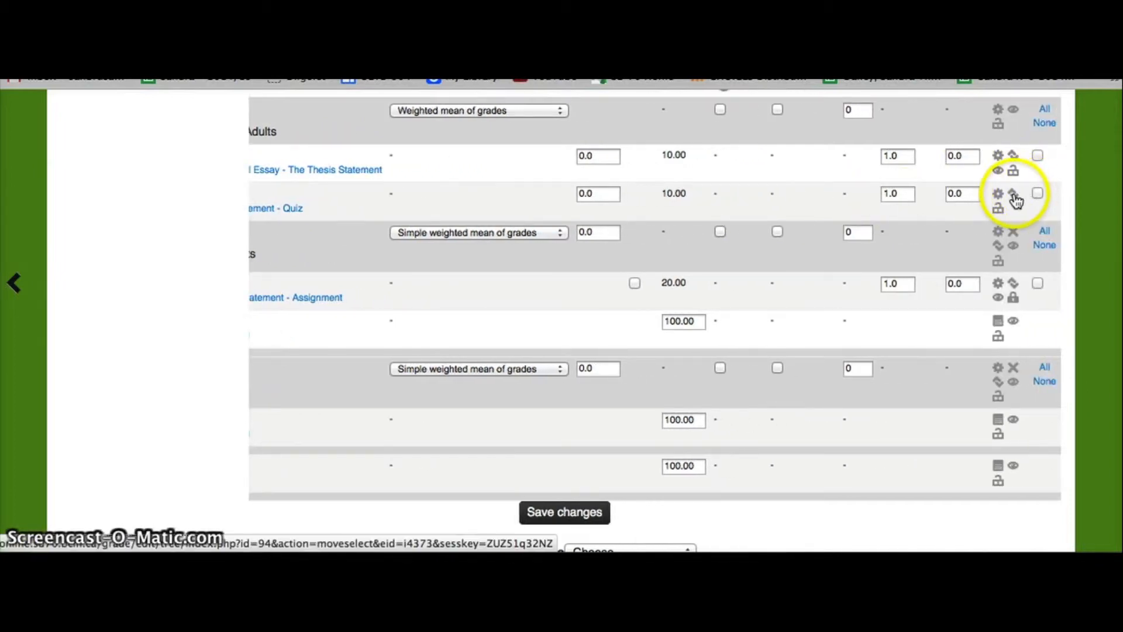
{"action": "left_click", "coordinate": [1015, 200]}
{"action": "scroll", "coordinate": [309, 427], "scroll_direction": "down", "scroll_amount": 5}
{"action": "scroll", "coordinate": [309, 431], "scroll_direction": "down", "scroll_amount": 1}
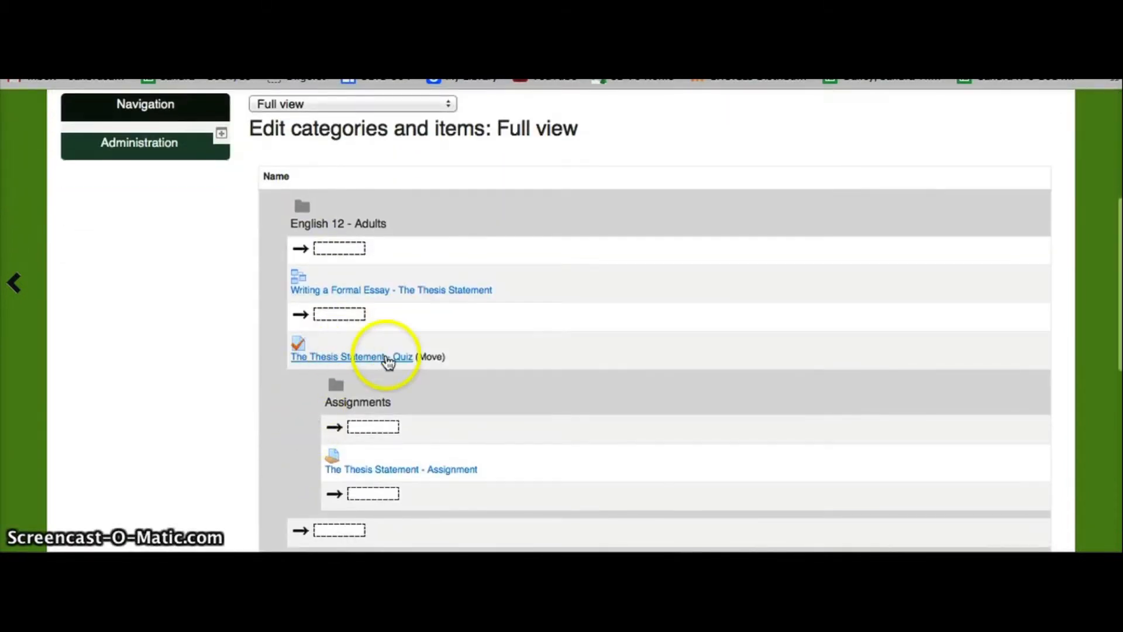
{"action": "scroll", "coordinate": [247, 382], "scroll_direction": "down", "scroll_amount": 4}
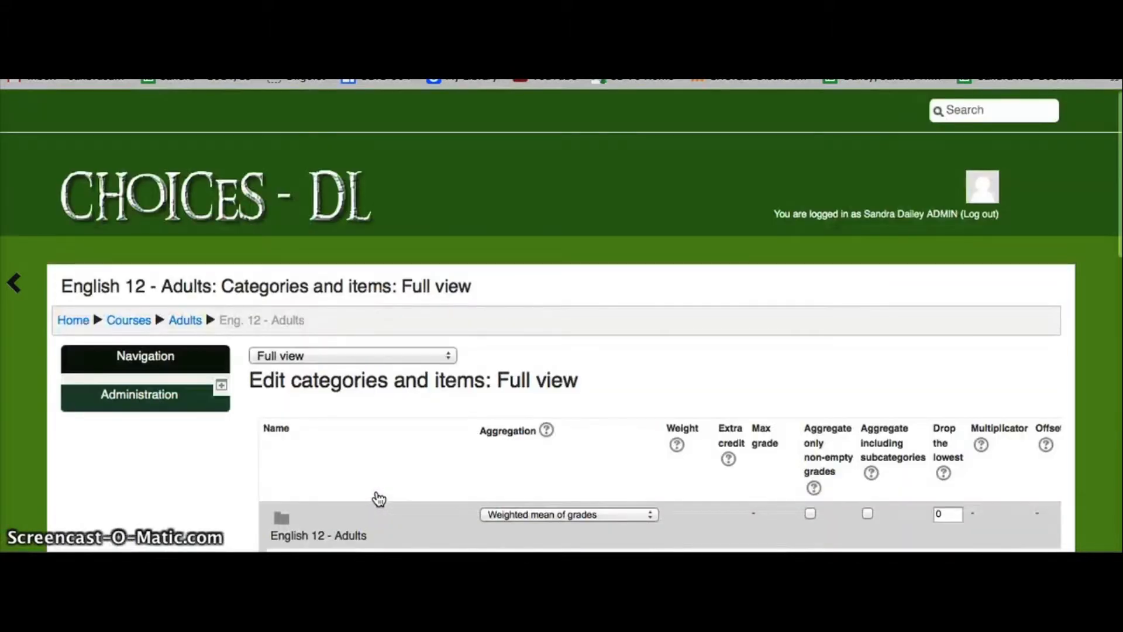
{"action": "left_click", "coordinate": [383, 446]}
{"action": "scroll", "coordinate": [384, 443], "scroll_direction": "down", "scroll_amount": 4}
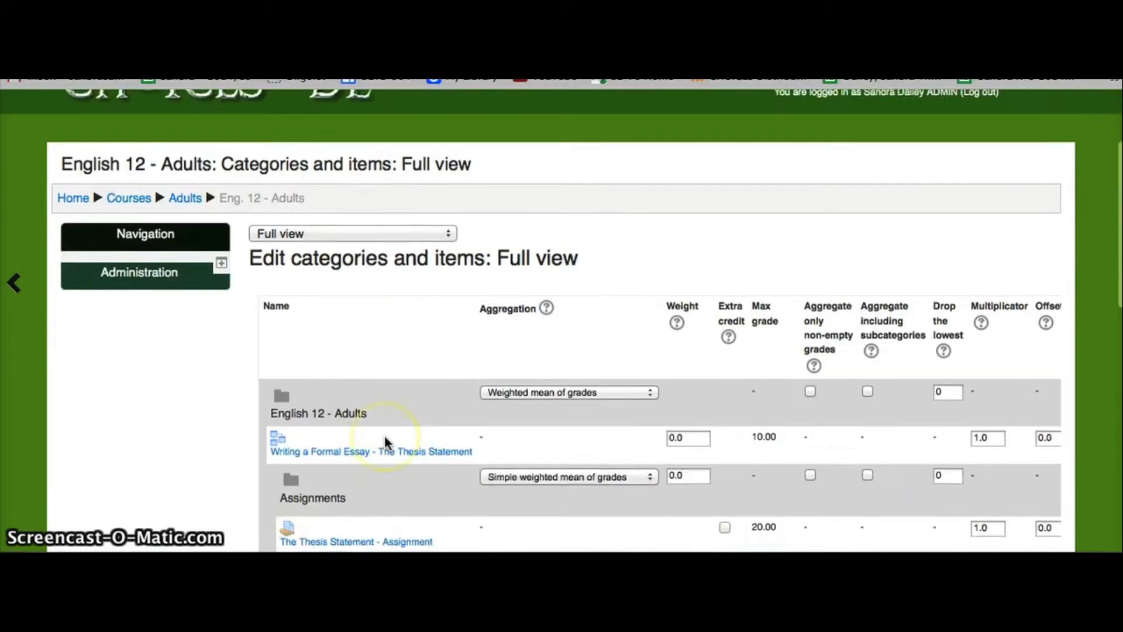
{"action": "scroll", "coordinate": [384, 435], "scroll_direction": "down", "scroll_amount": 5}
{"action": "left_click", "coordinate": [378, 291]}
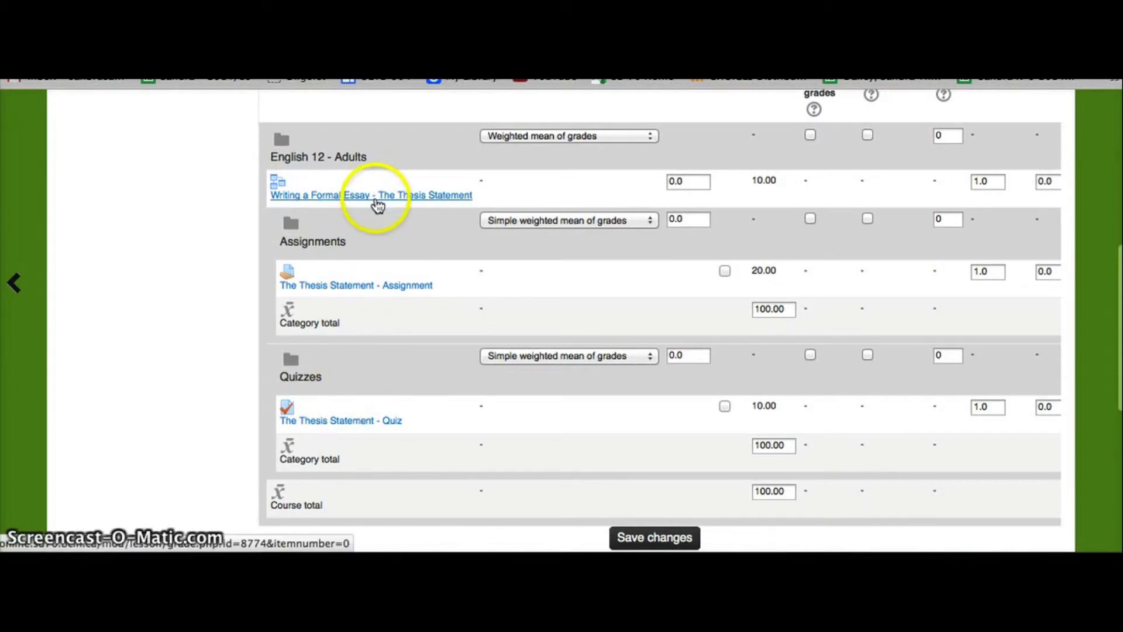
- Save the gradebook changes and review the Assignments and Quizzes categories in the full view
{"action": "scroll", "coordinate": [444, 318], "scroll_direction": "down", "scroll_amount": 2}
{"action": "left_click", "coordinate": [619, 461]}
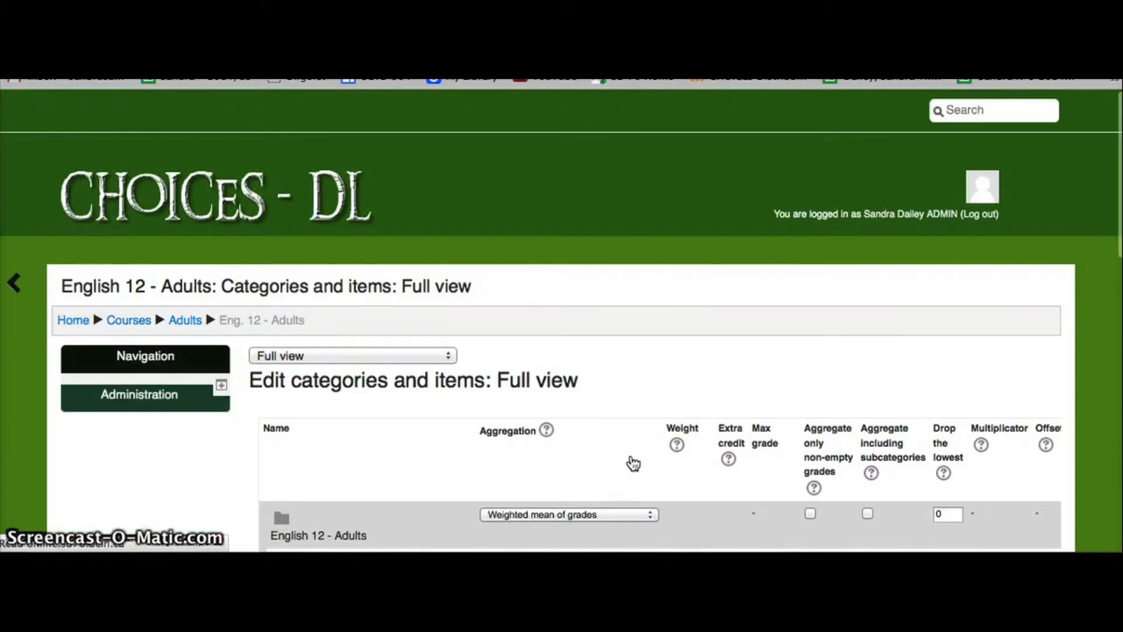
{"action": "scroll", "coordinate": [351, 431], "scroll_direction": "down", "scroll_amount": 5}
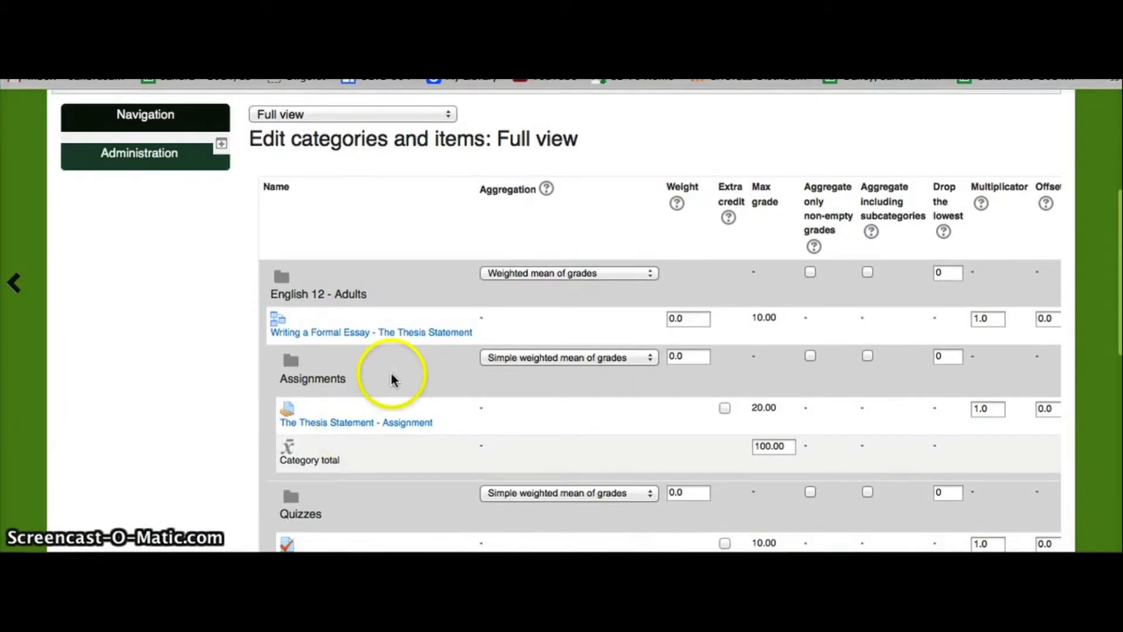
{"action": "scroll", "coordinate": [391, 379], "scroll_direction": "down", "scroll_amount": 2}
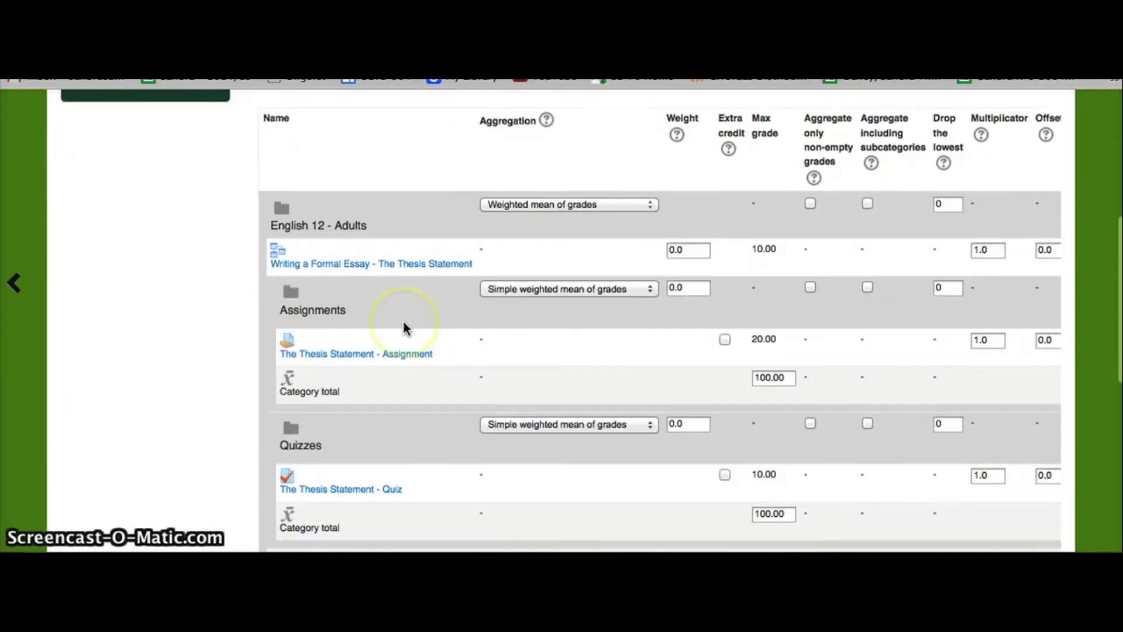
- Add a new grade category named Lessons and save it to the course gradebook
{"action": "scroll", "coordinate": [403, 326], "scroll_direction": "down", "scroll_amount": 3}
{"action": "scroll", "coordinate": [642, 485], "scroll_direction": "down", "scroll_amount": 2}
{"action": "left_click", "coordinate": [600, 504]}
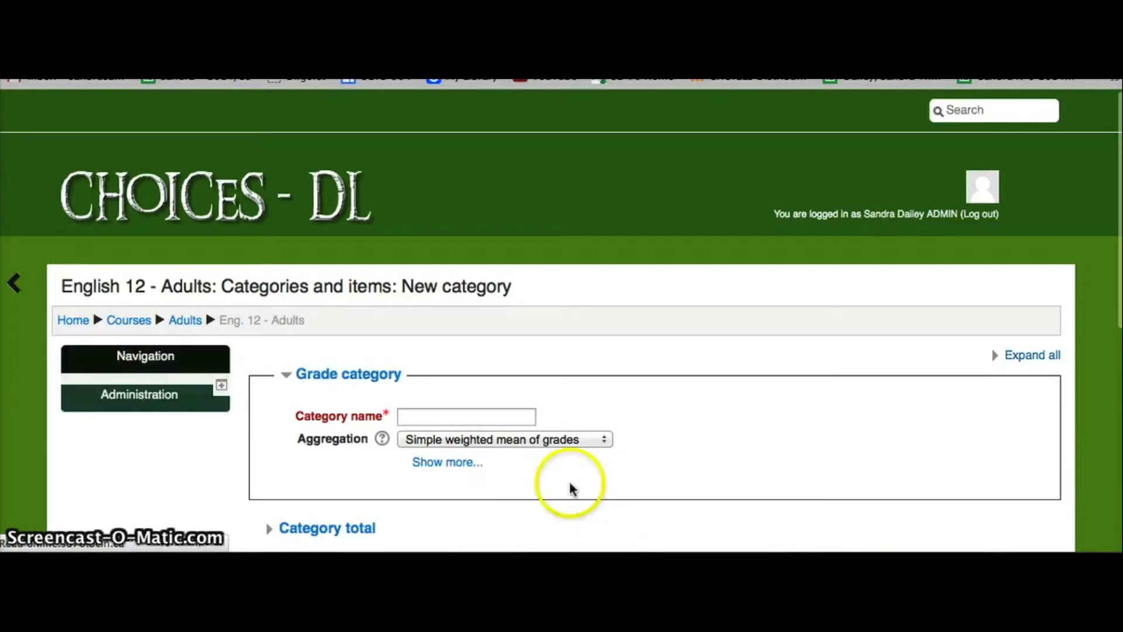
{"action": "left_click", "coordinate": [497, 419]}
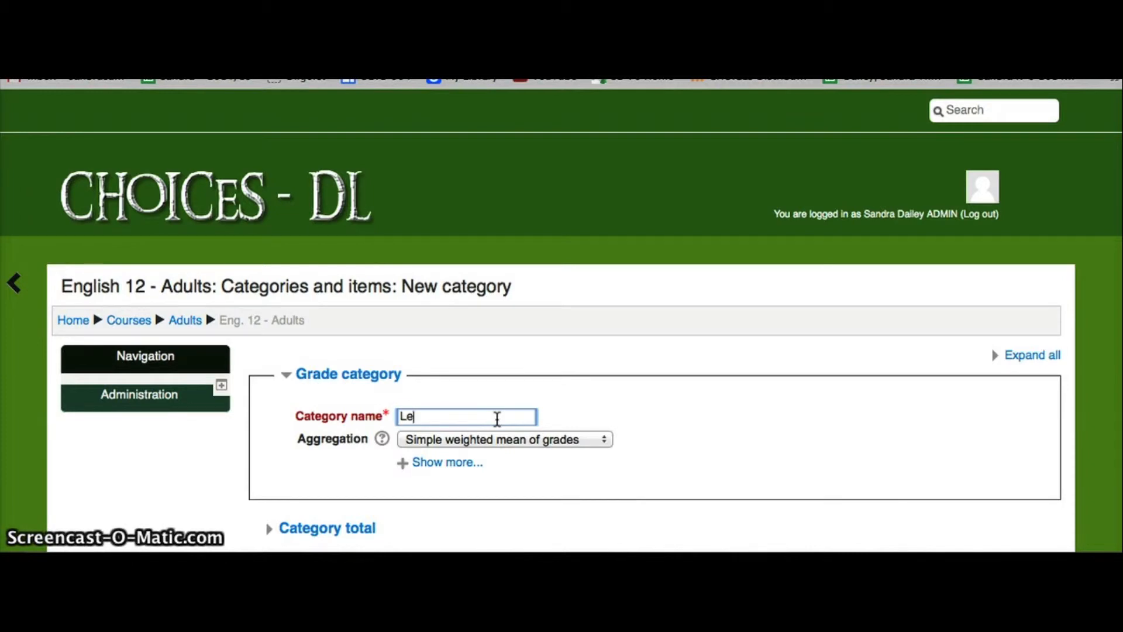
{"action": "scroll", "coordinate": [503, 479], "scroll_direction": "down", "scroll_amount": 5}
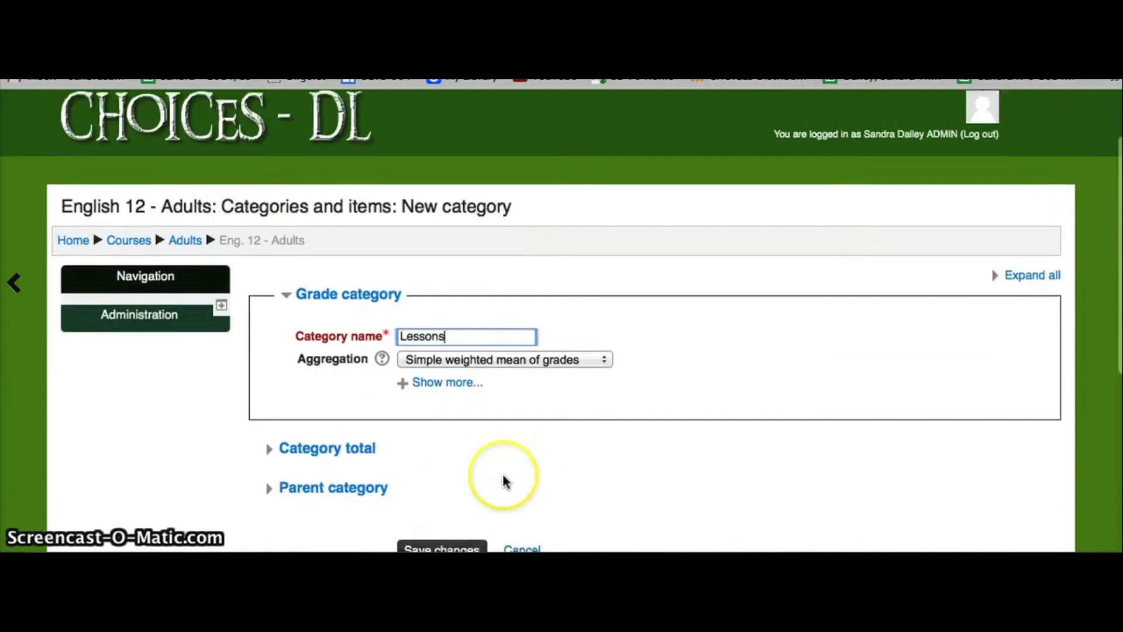
{"action": "left_click", "coordinate": [443, 487]}
{"action": "left_click", "coordinate": [276, 461]}
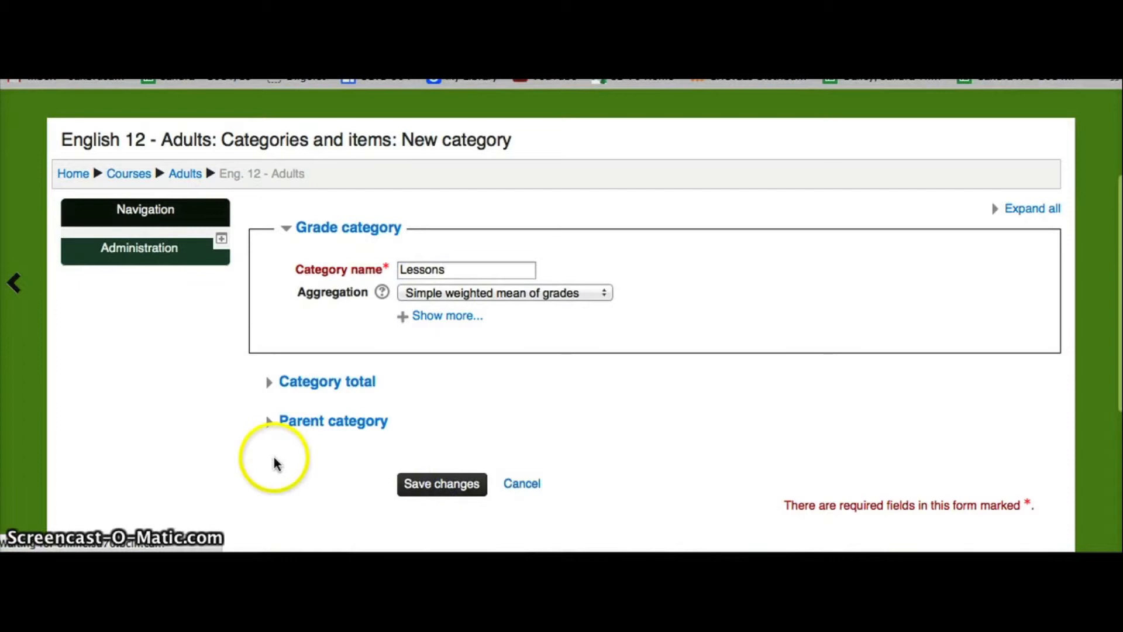
- Move the item Writing a Formal Essay - The Thesis Statement into the Lessons category
{"action": "scroll", "coordinate": [275, 462], "scroll_direction": "down", "scroll_amount": 8}
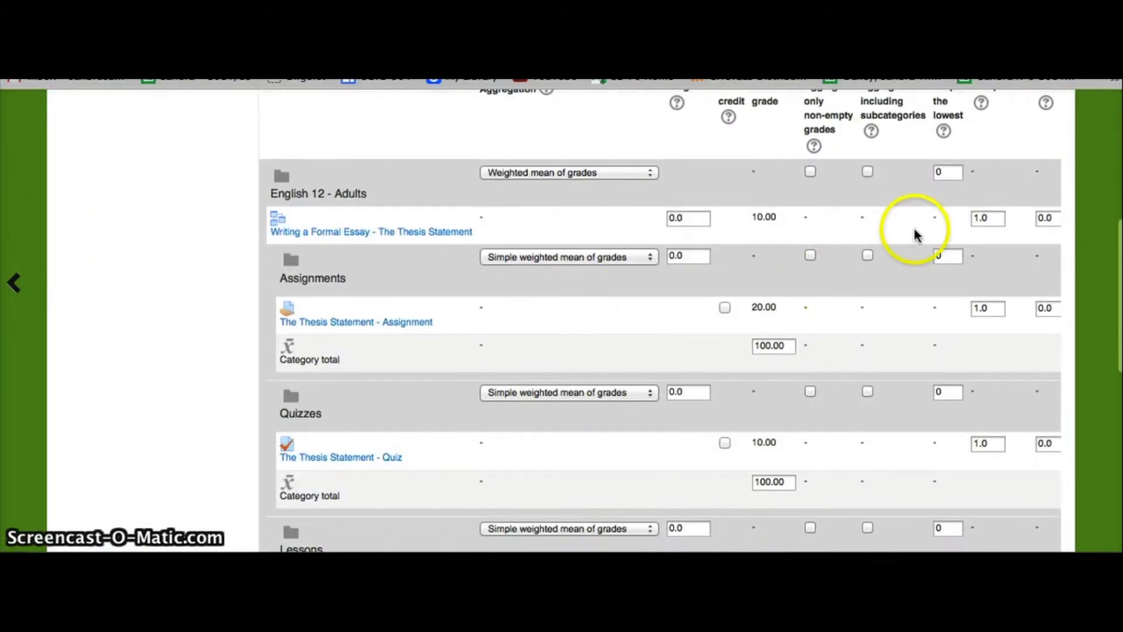
{"action": "scroll", "coordinate": [916, 234], "scroll_direction": "right", "scroll_amount": 3}
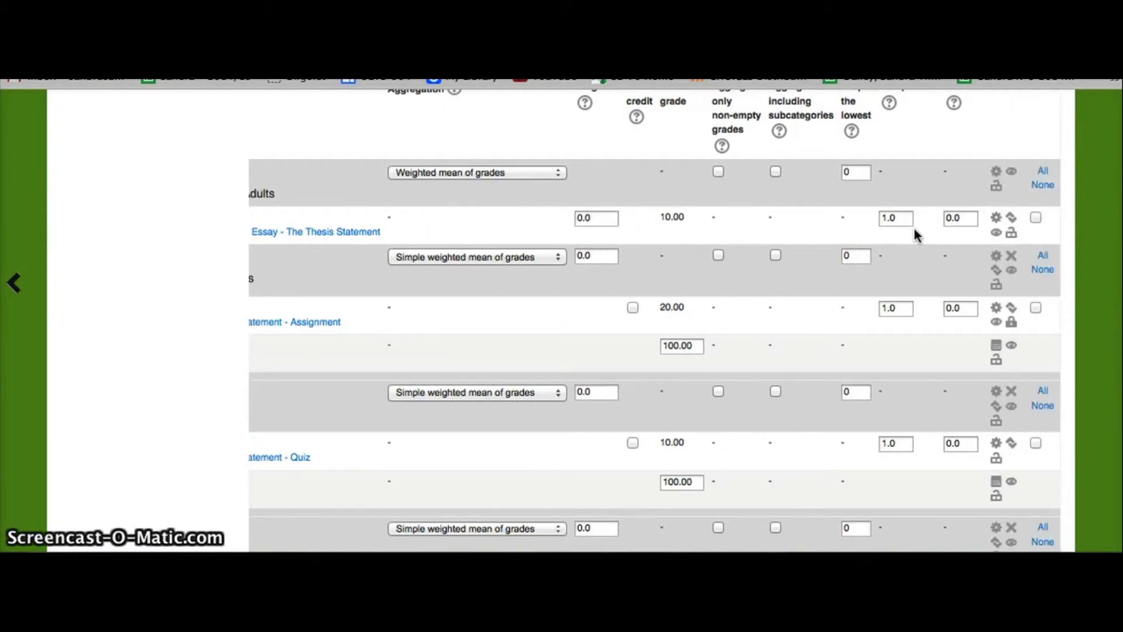
{"action": "left_click", "coordinate": [1012, 218]}
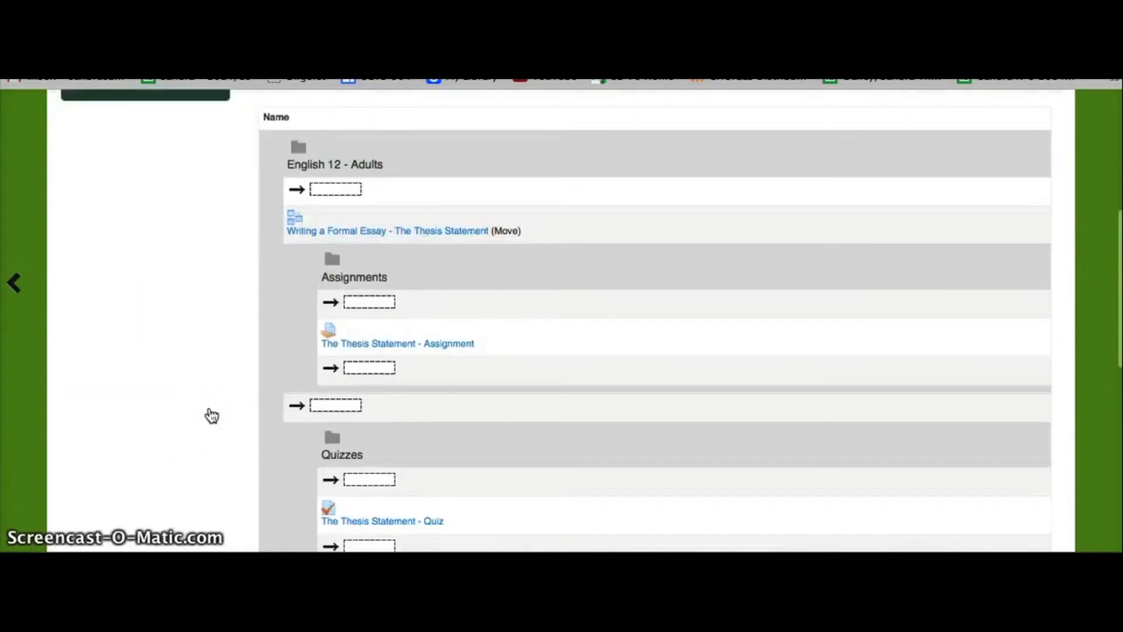
{"action": "scroll", "coordinate": [211, 415], "scroll_direction": "down", "scroll_amount": 3}
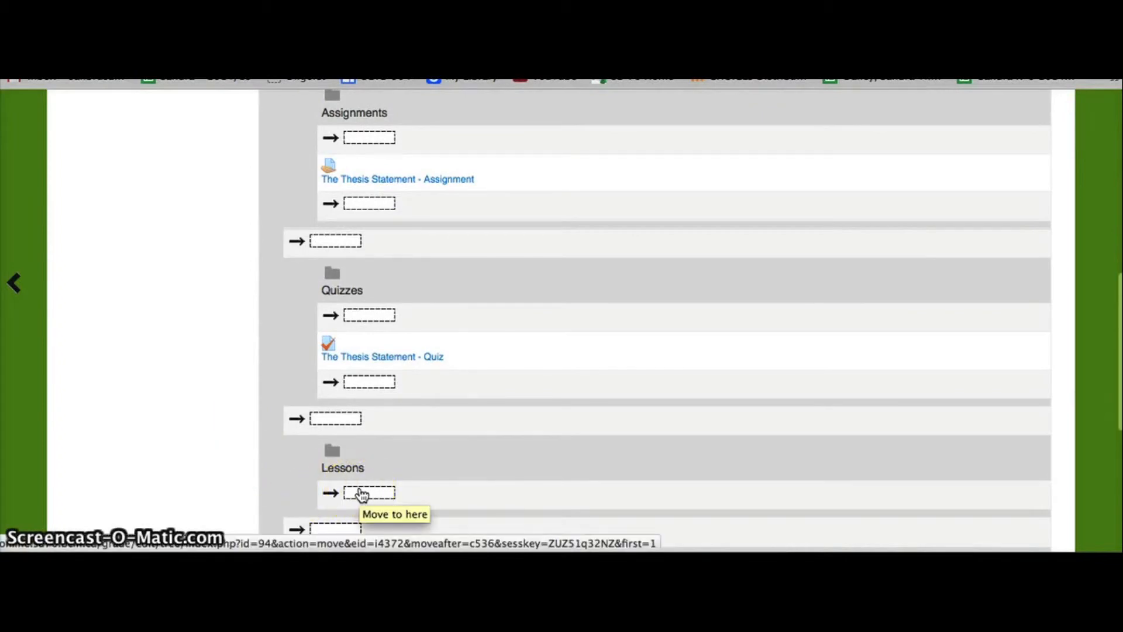
{"action": "left_click", "coordinate": [213, 396]}
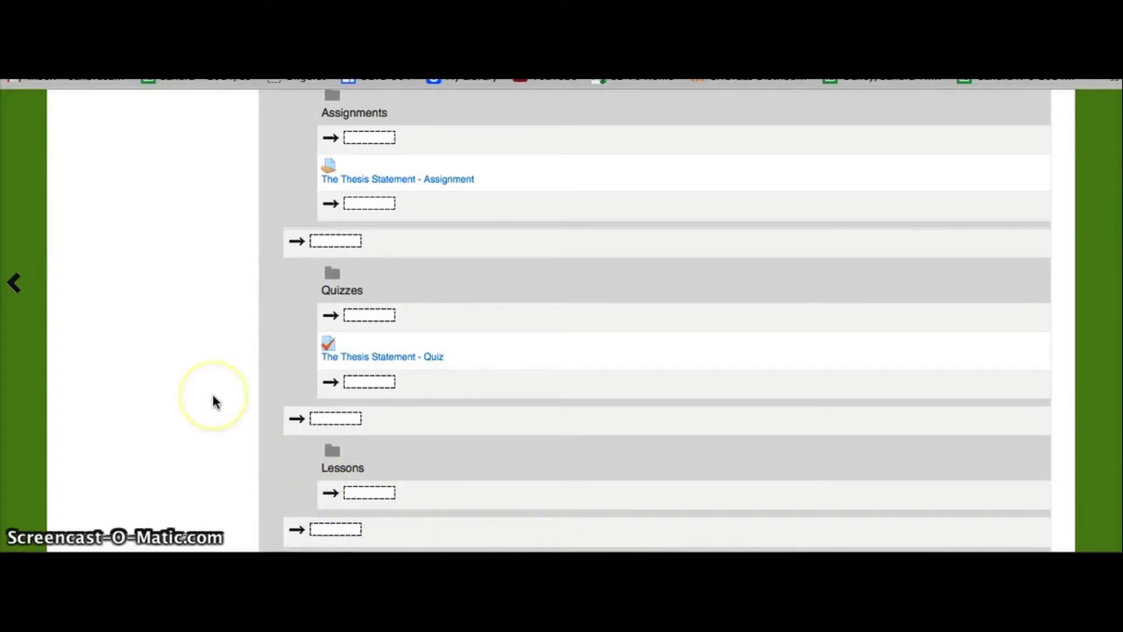
{"action": "scroll", "coordinate": [214, 402], "scroll_direction": "down", "scroll_amount": 3}
{"action": "scroll", "coordinate": [214, 402], "scroll_direction": "down", "scroll_amount": 2}
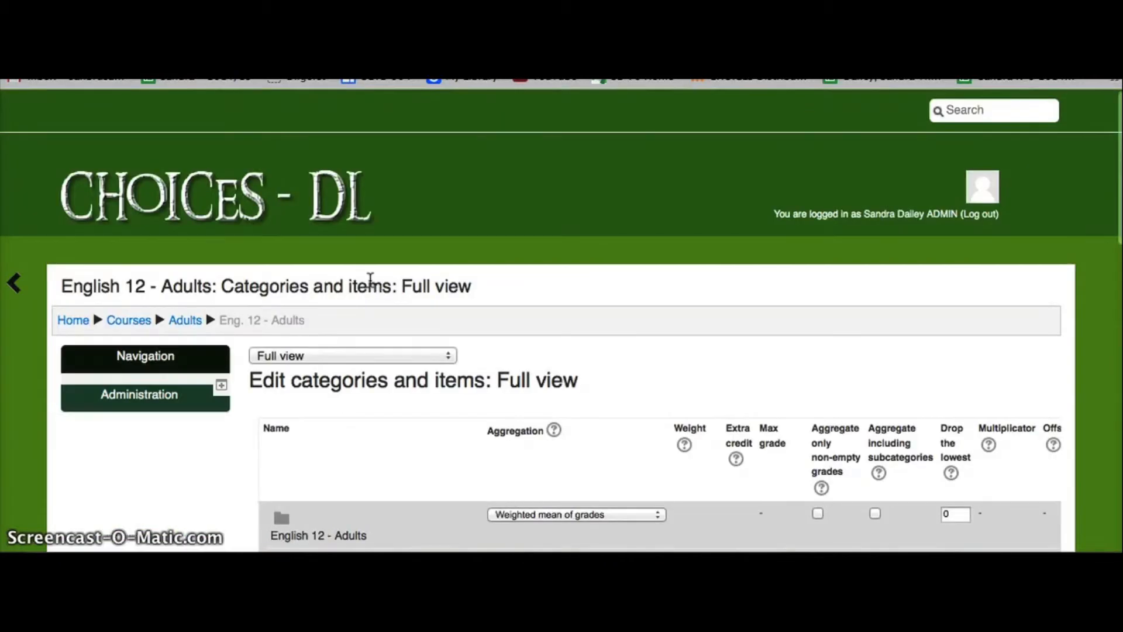
- Save the gradebook changes and review the items under Assignments, Quizzes and Lessons
{"action": "scroll", "coordinate": [370, 283], "scroll_direction": "down", "scroll_amount": 5}
{"action": "scroll", "coordinate": [371, 281], "scroll_direction": "down", "scroll_amount": 5}
{"action": "left_click", "coordinate": [641, 461]}
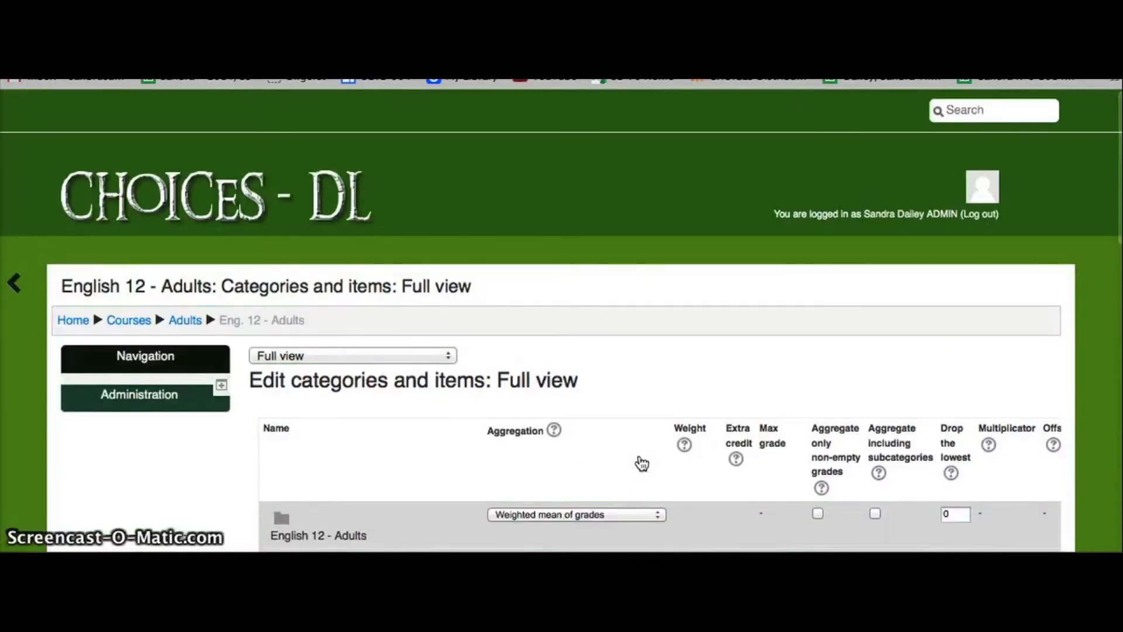
{"action": "scroll", "coordinate": [255, 470], "scroll_direction": "down", "scroll_amount": 5}
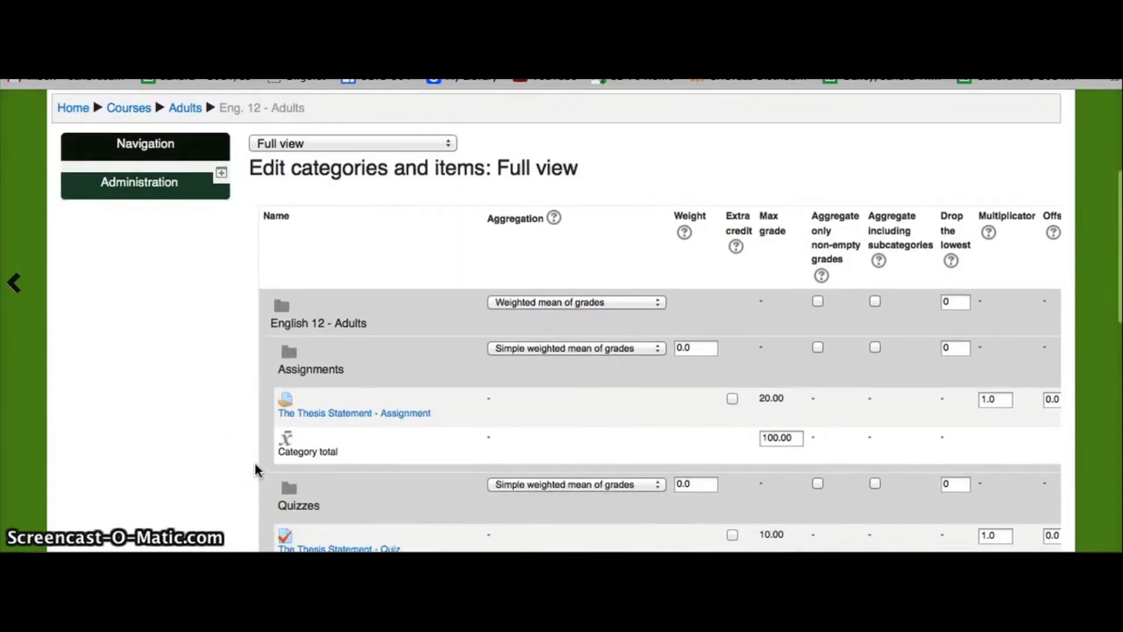
{"action": "scroll", "coordinate": [255, 465], "scroll_direction": "down", "scroll_amount": 1}
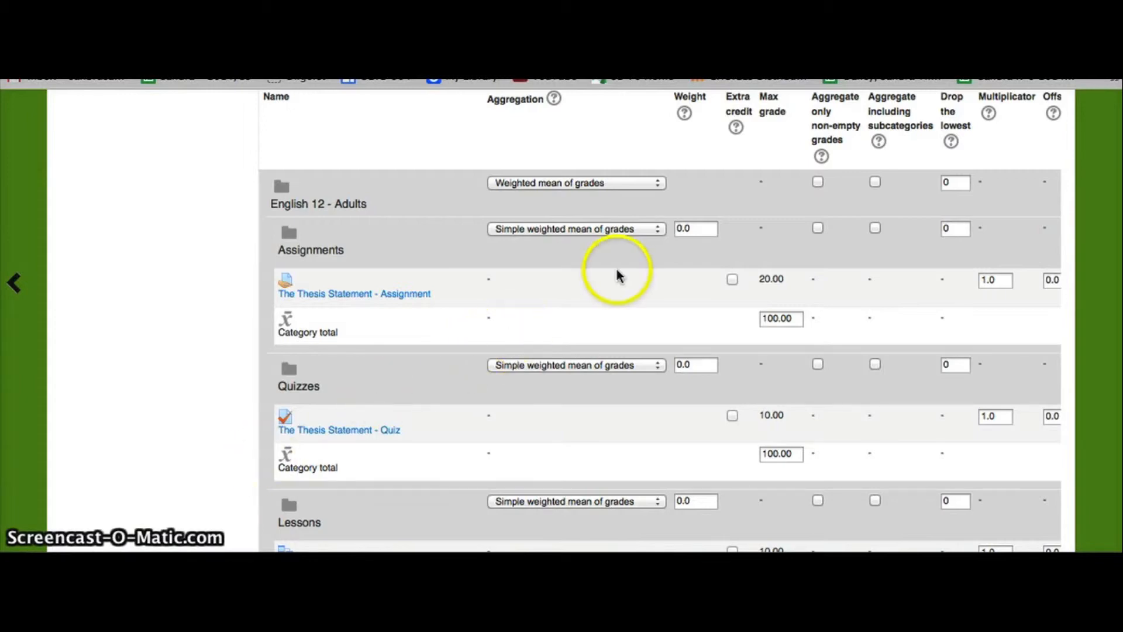
- Set the weight of the Assignments category to 40
{"action": "scroll", "coordinate": [226, 346], "scroll_direction": "down", "scroll_amount": 1}
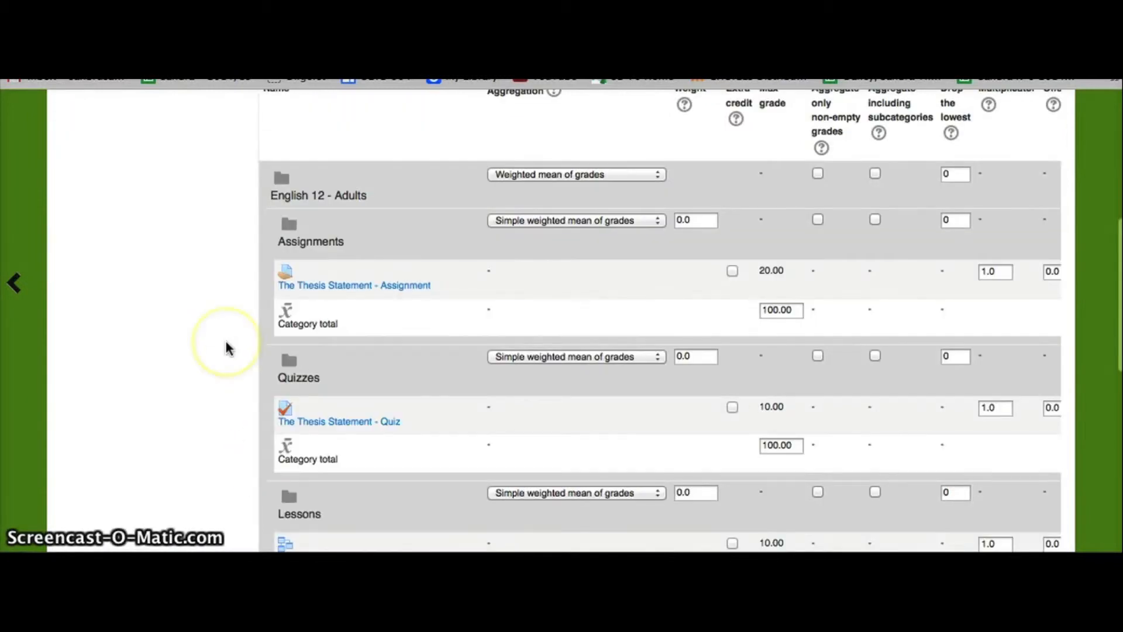
{"action": "scroll", "coordinate": [227, 347], "scroll_direction": "down", "scroll_amount": 3}
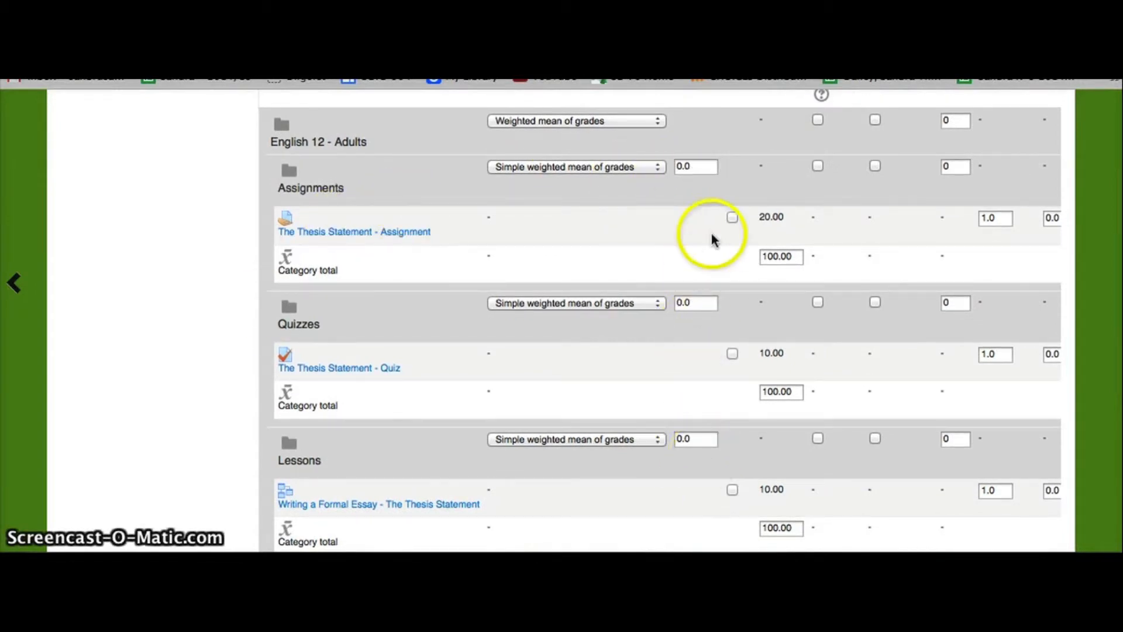
{"action": "key", "text": "BackSpace"}
{"action": "key", "text": "BackSpace"}
{"action": "type", "text": "40"}
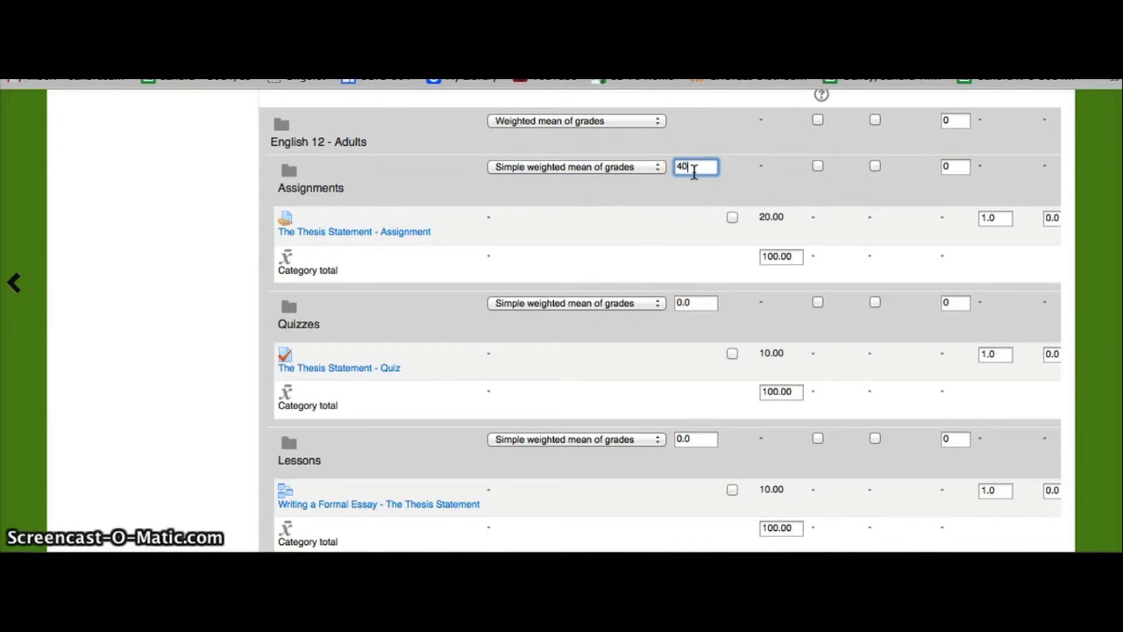
- Set the weight of the Quizzes category to 30
{"action": "left_click", "coordinate": [695, 303]}
{"action": "key", "text": "BackSpace"}
{"action": "key", "text": "BackSpace"}
{"action": "key", "text": "BackSpace"}
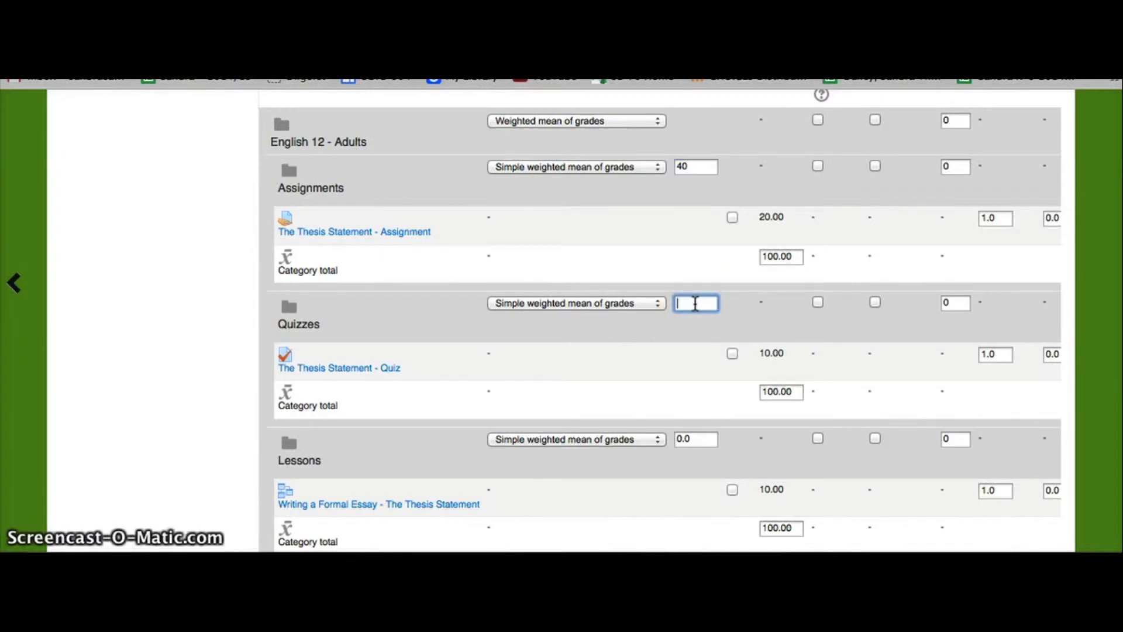
{"action": "type", "text": "30"}
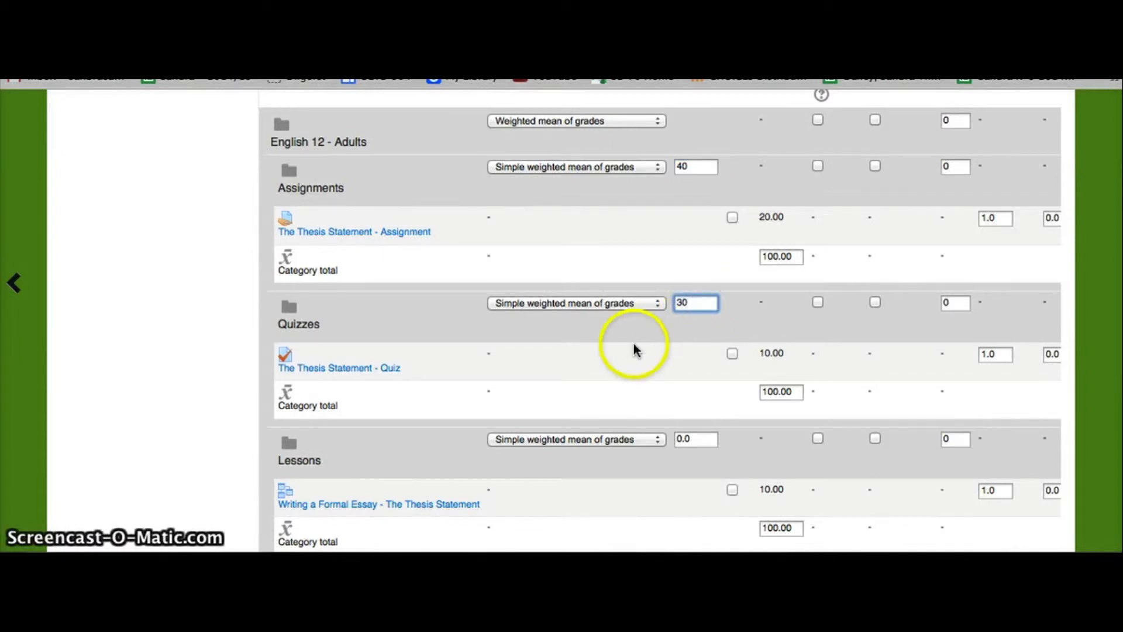
- Set the weight of the Lessons category to 30 and save the gradebook changes
{"action": "scroll", "coordinate": [629, 352], "scroll_direction": "down", "scroll_amount": 1}
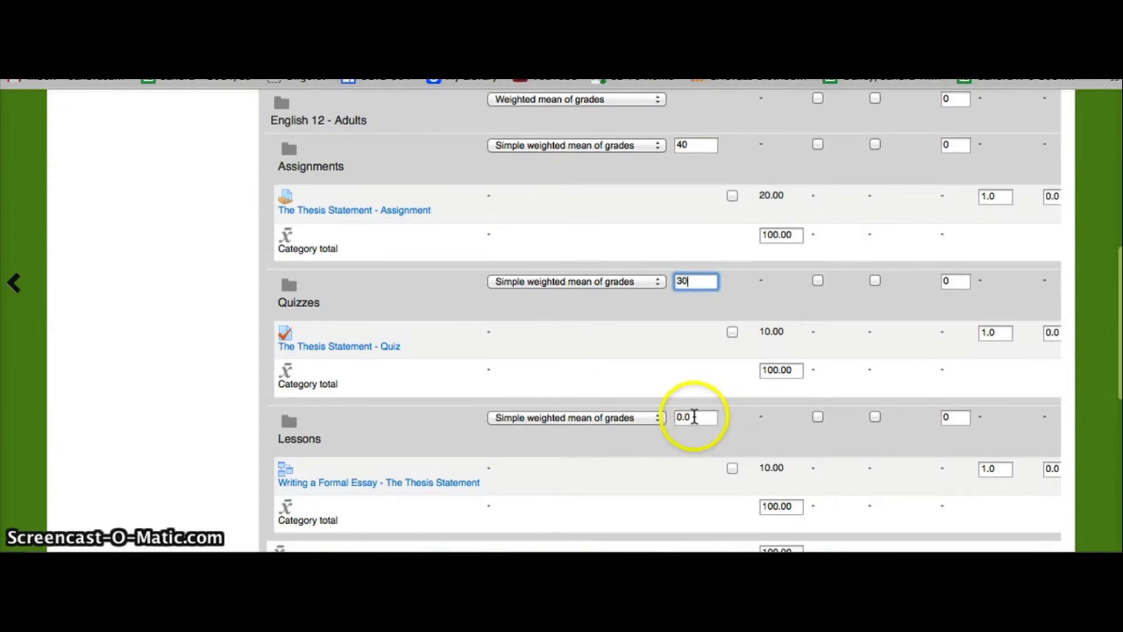
{"action": "left_click", "coordinate": [693, 416]}
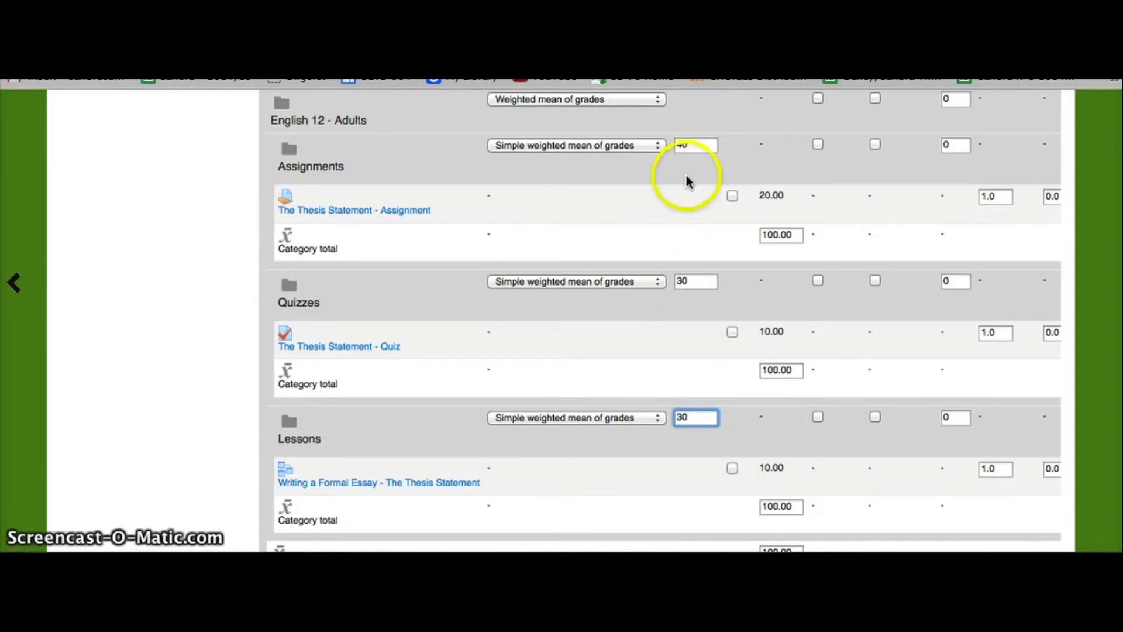
{"action": "scroll", "coordinate": [248, 319], "scroll_direction": "down", "scroll_amount": 3}
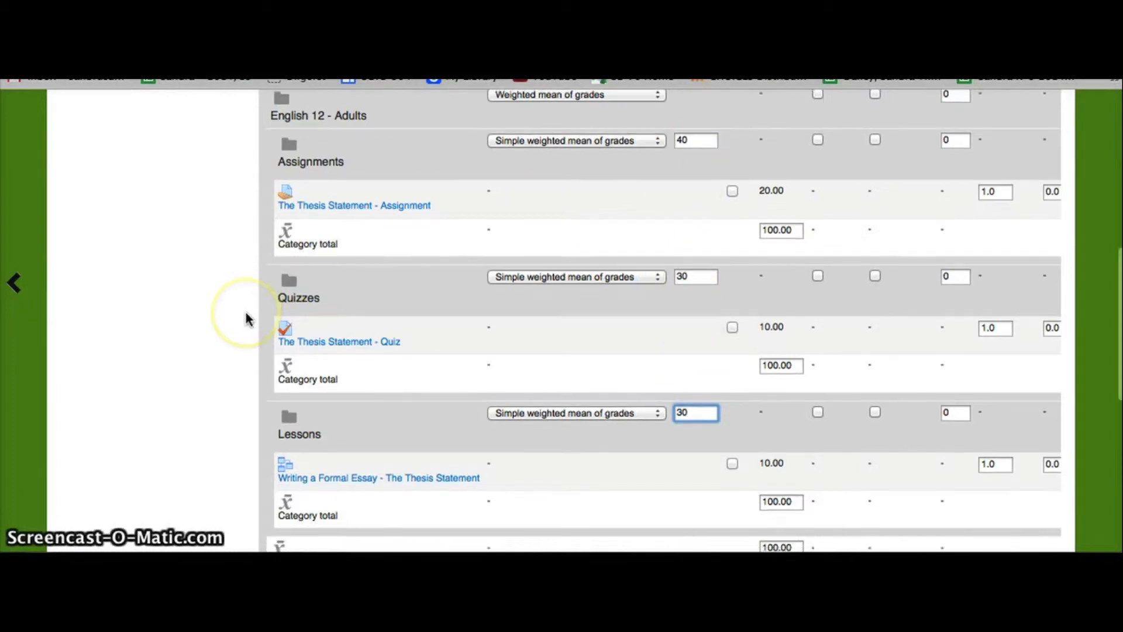
{"action": "scroll", "coordinate": [246, 317], "scroll_direction": "down", "scroll_amount": 2}
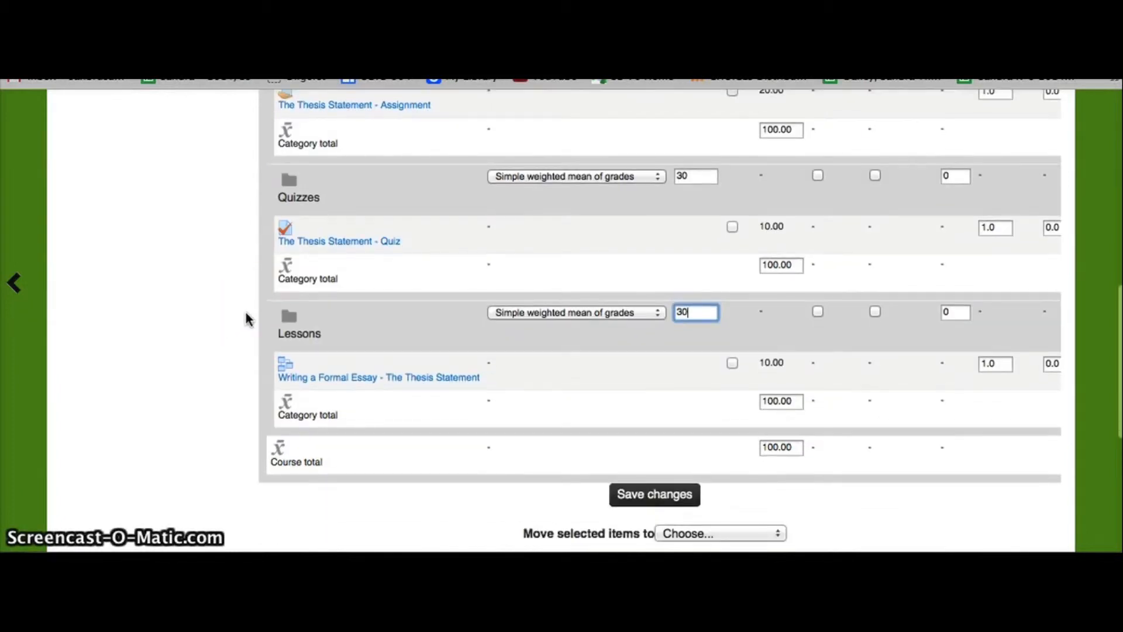
{"action": "left_click", "coordinate": [675, 496]}
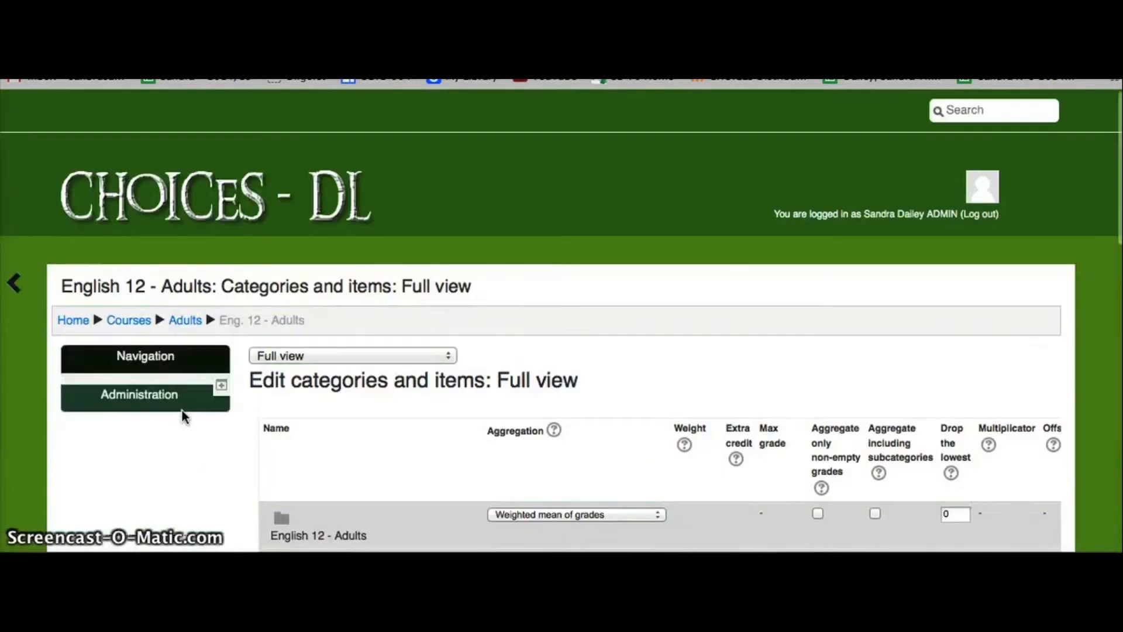
- Review the saved category weights, aggregation methods and the remaining grade options and action columns of the English 12 - Adults gradebook
{"action": "left_click", "coordinate": [271, 451]}
{"action": "scroll", "coordinate": [243, 472], "scroll_direction": "down", "scroll_amount": 10}
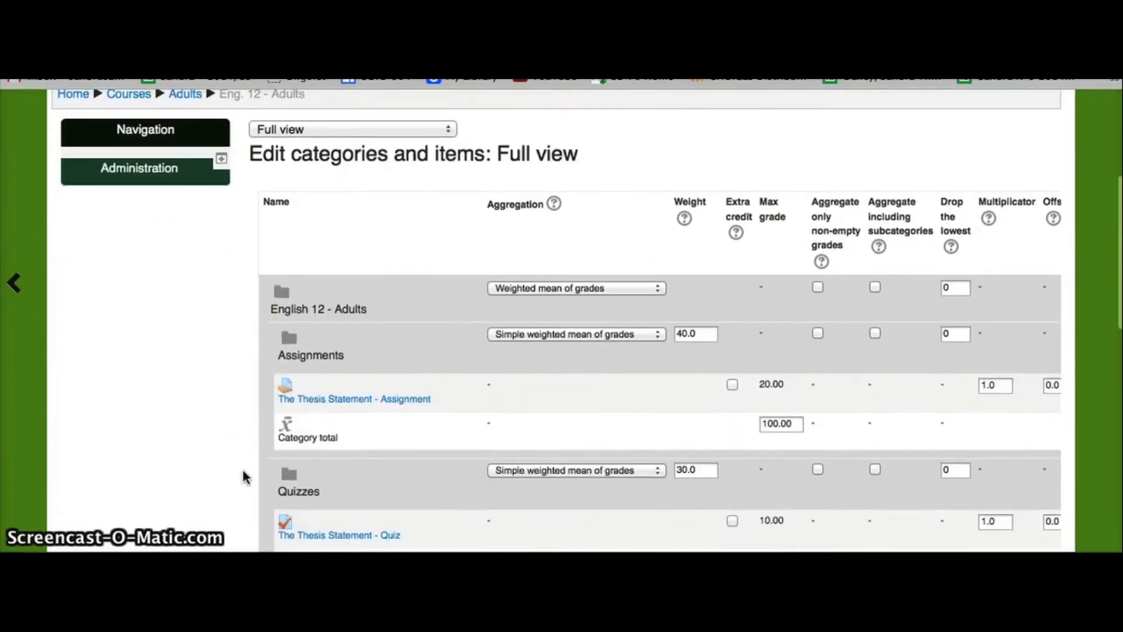
{"action": "scroll", "coordinate": [242, 471], "scroll_direction": "down", "scroll_amount": 1}
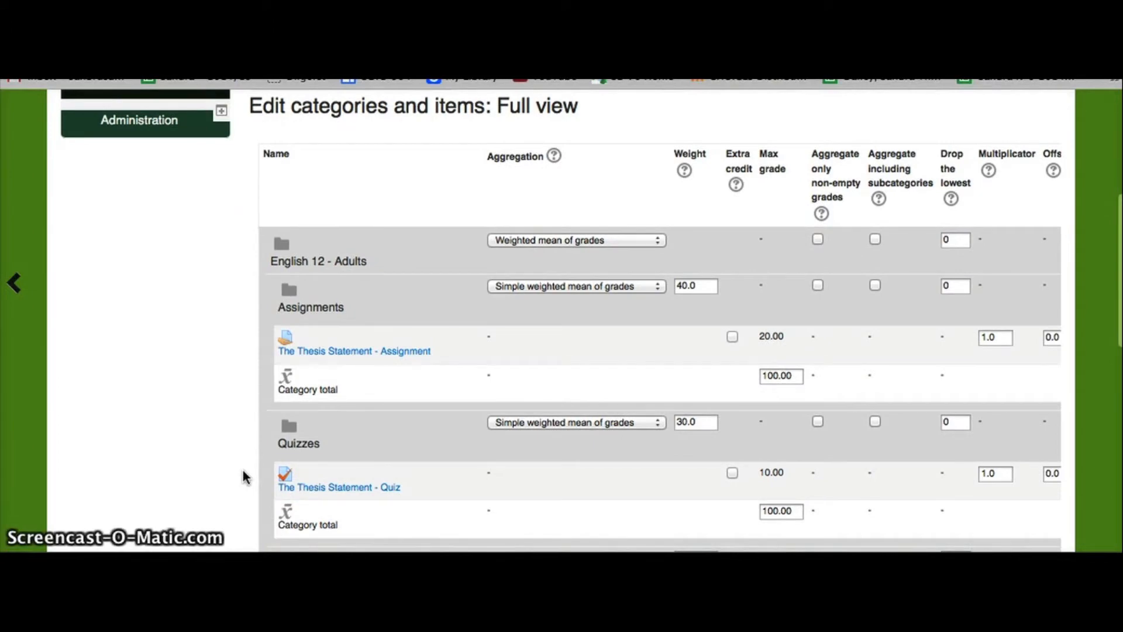
{"action": "scroll", "coordinate": [242, 472], "scroll_direction": "down", "scroll_amount": 2}
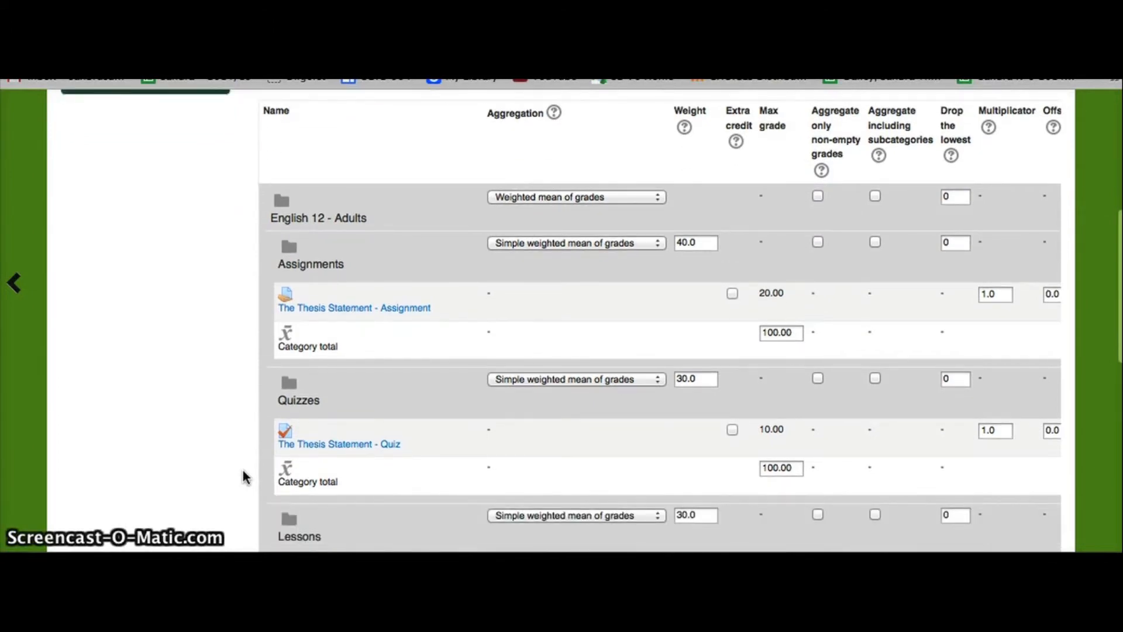
{"action": "left_click", "coordinate": [580, 161]}
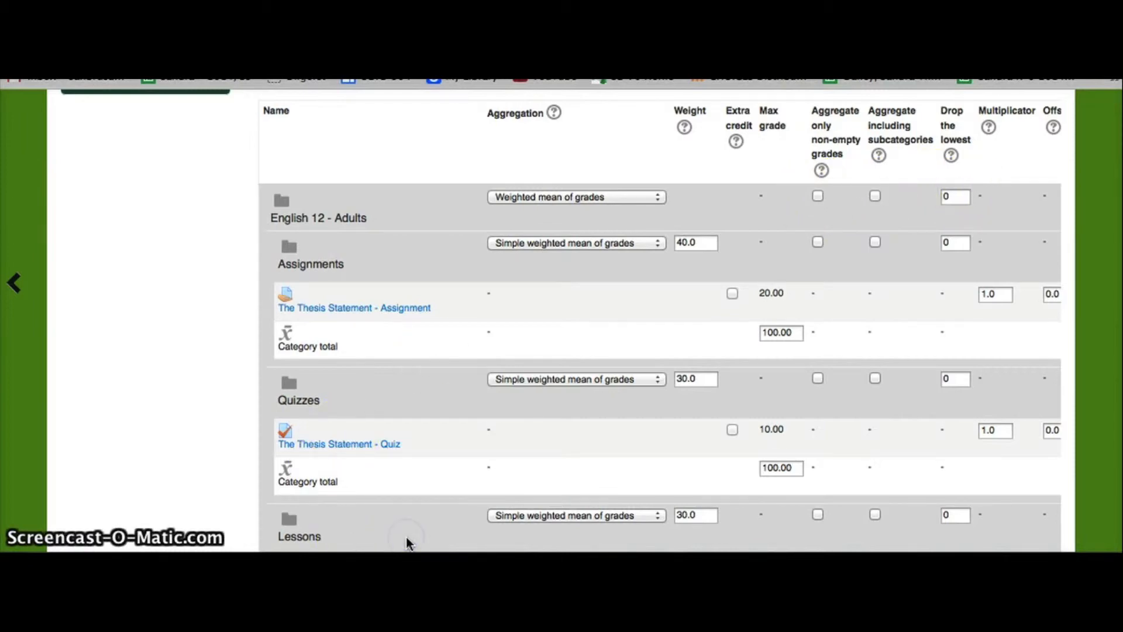
{"action": "scroll", "coordinate": [406, 536], "scroll_direction": "right", "scroll_amount": 1}
{"action": "scroll", "coordinate": [406, 536], "scroll_direction": "right", "scroll_amount": 1}
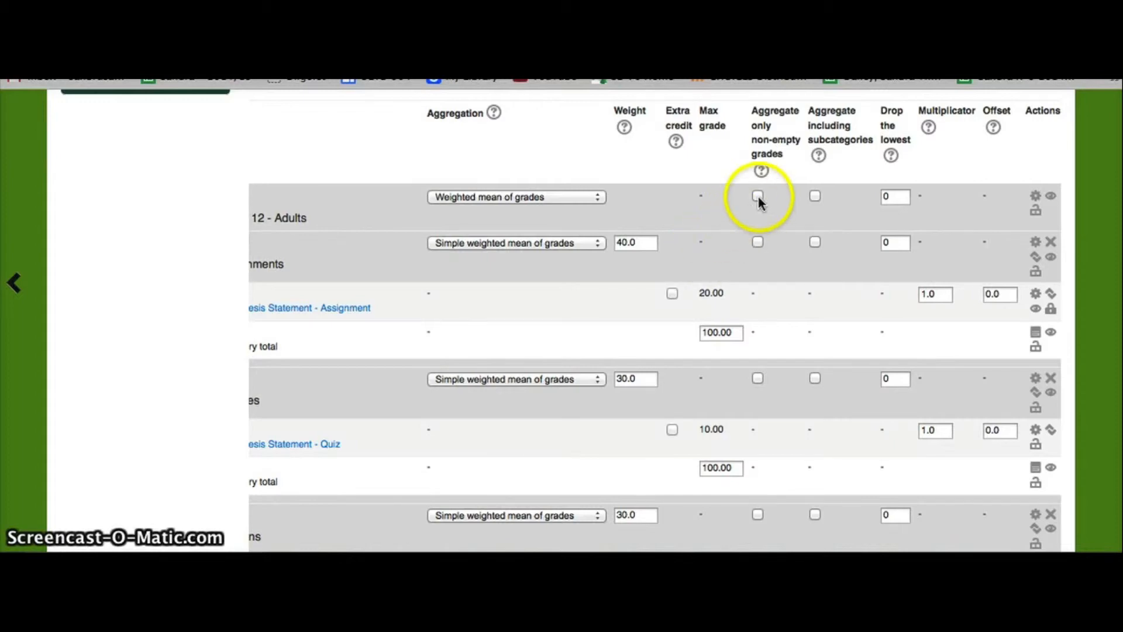
{"action": "scroll", "coordinate": [754, 454], "scroll_direction": "down", "scroll_amount": 5}
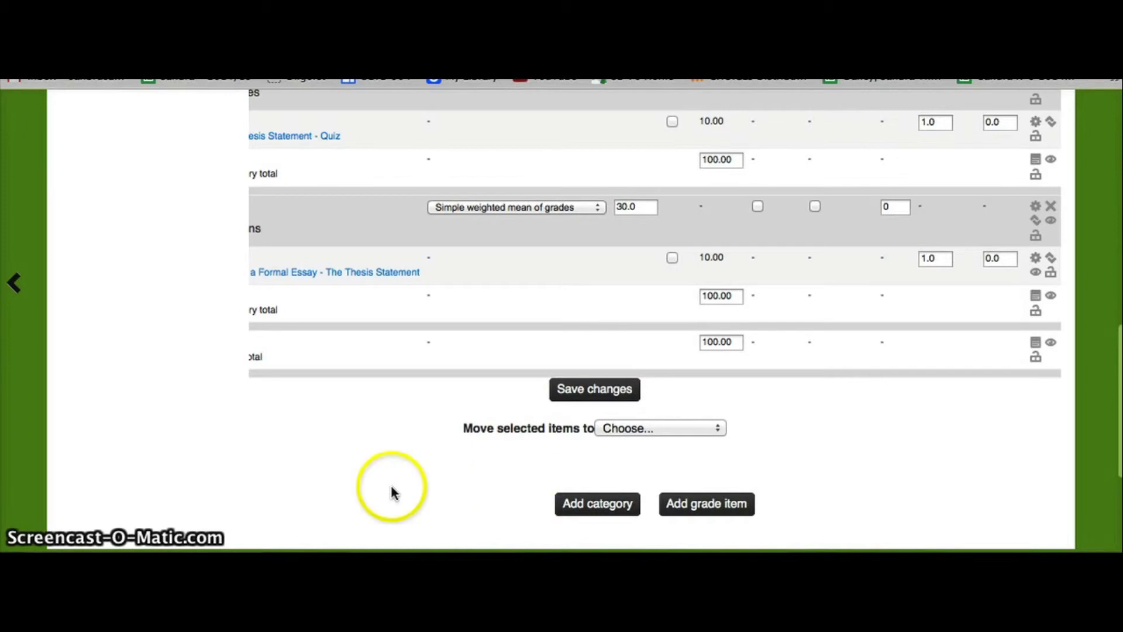
{"action": "scroll", "coordinate": [184, 479], "scroll_direction": "up", "scroll_amount": 4}
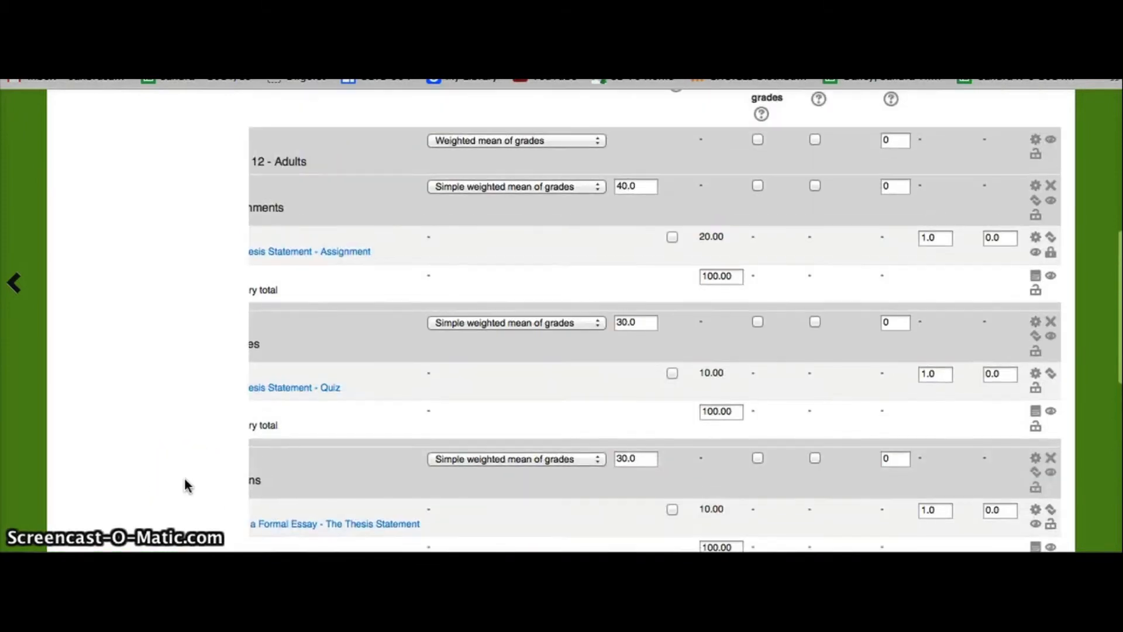
{"action": "scroll", "coordinate": [448, 264], "scroll_direction": "up", "scroll_amount": 1}
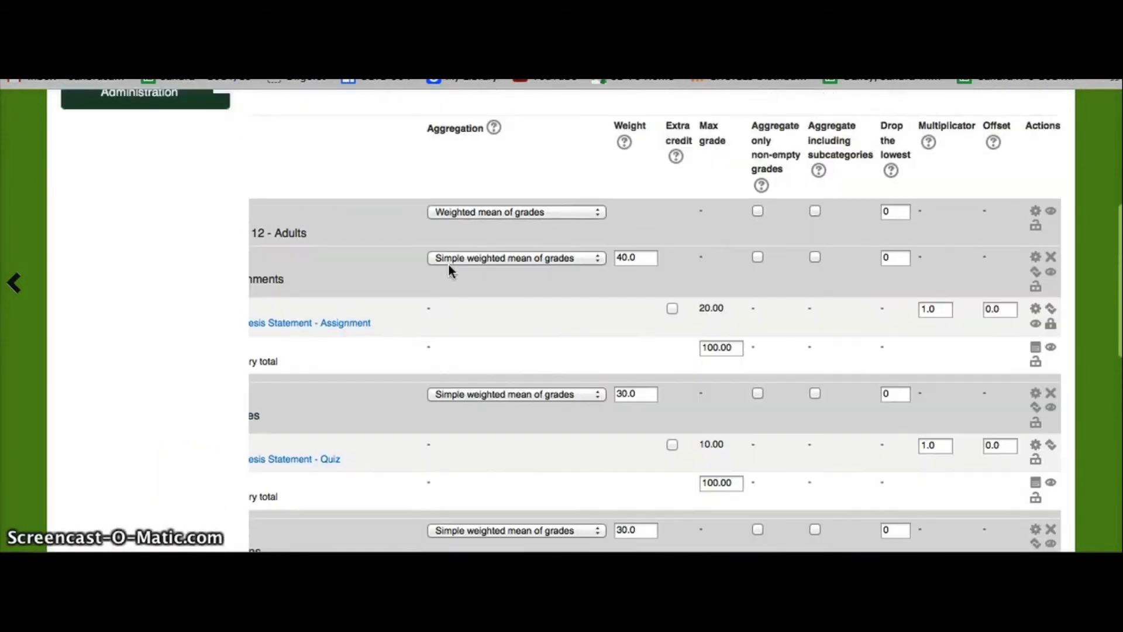
{"action": "scroll", "coordinate": [370, 365], "scroll_direction": "left", "scroll_amount": 2}
{"action": "left_click", "coordinate": [299, 355]}
{"action": "scroll", "coordinate": [227, 383], "scroll_direction": "up", "scroll_amount": 2}
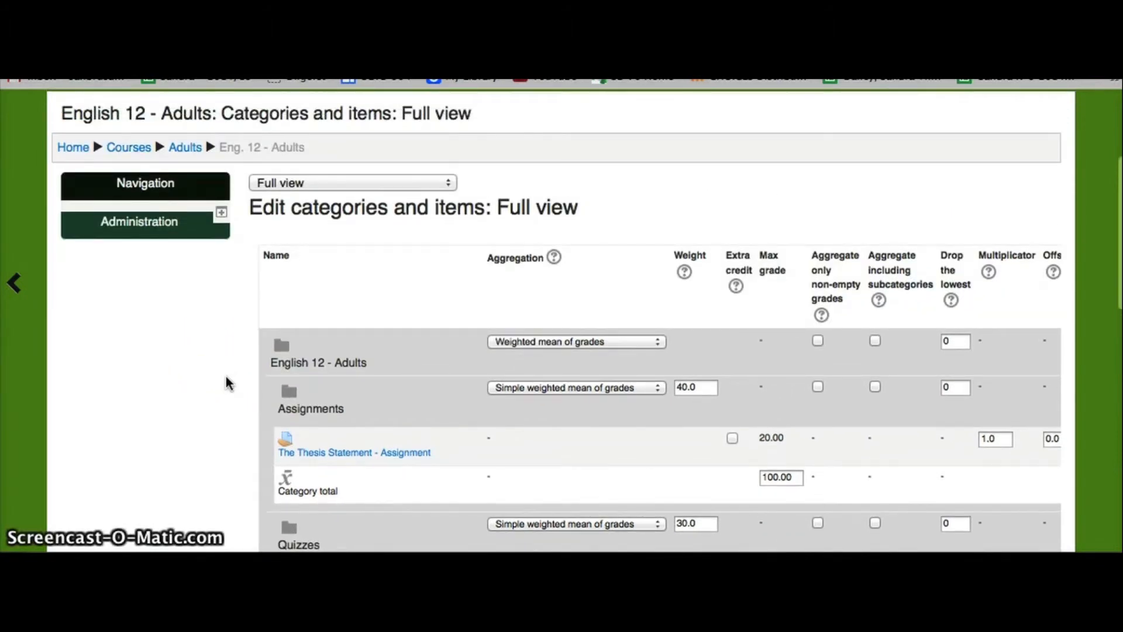
{"action": "scroll", "coordinate": [227, 383], "scroll_direction": "down", "scroll_amount": 2}
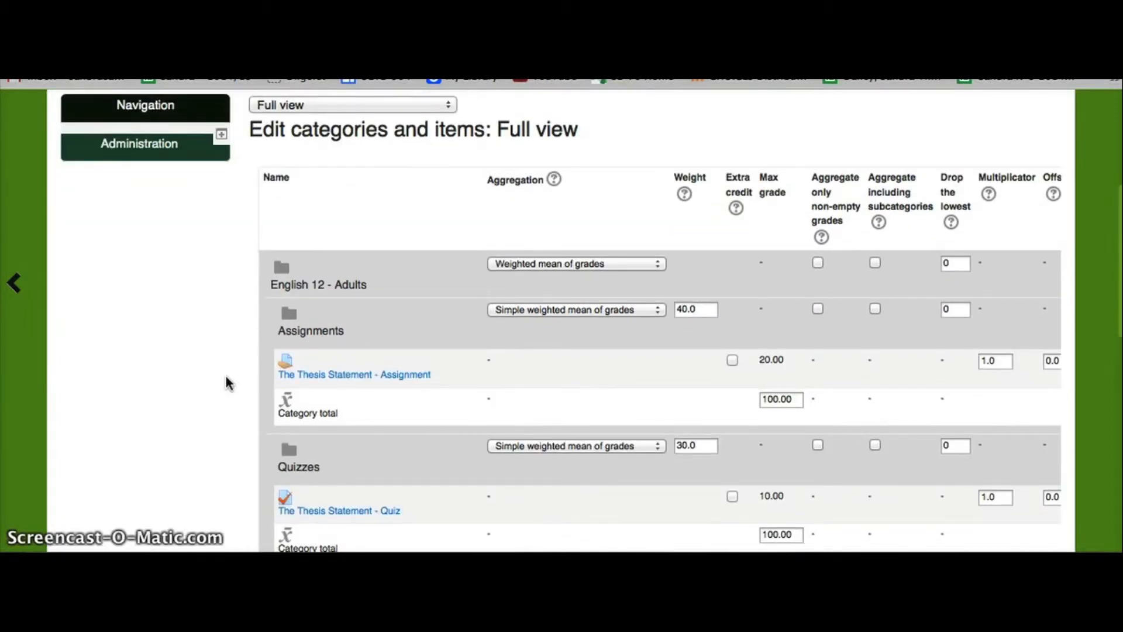
{"action": "scroll", "coordinate": [227, 383], "scroll_direction": "down", "scroll_amount": 1}
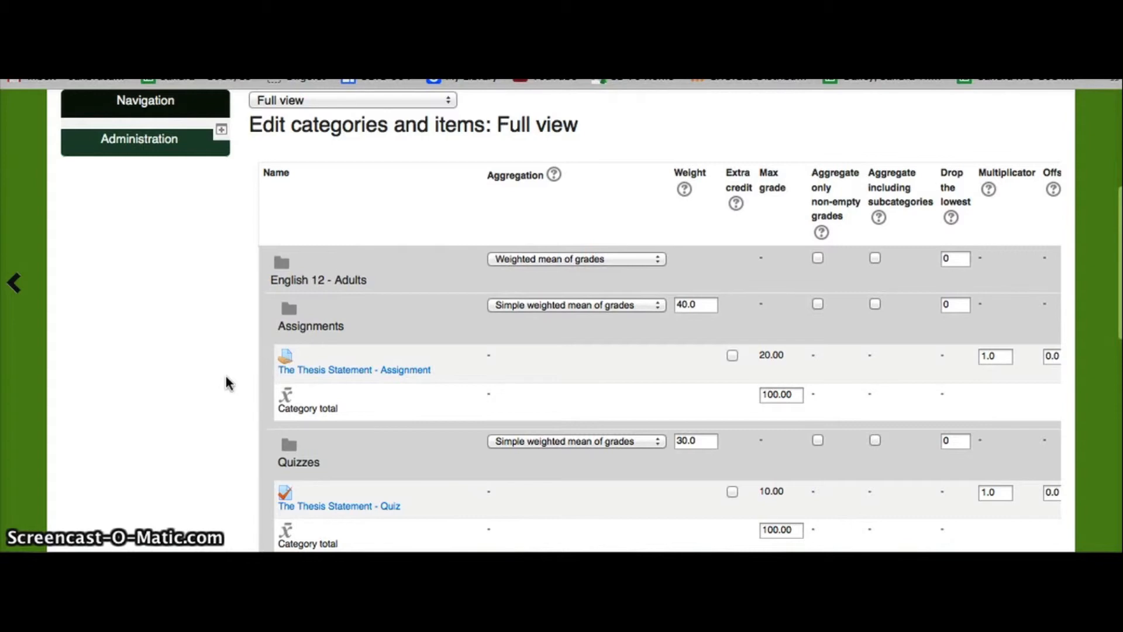
- Switch to the PE 8 course gradebook, open its categories and items in full view, and examine the Activity Journal and Assignments weights
{"action": "scroll", "coordinate": [227, 383], "scroll_direction": "down", "scroll_amount": 1}
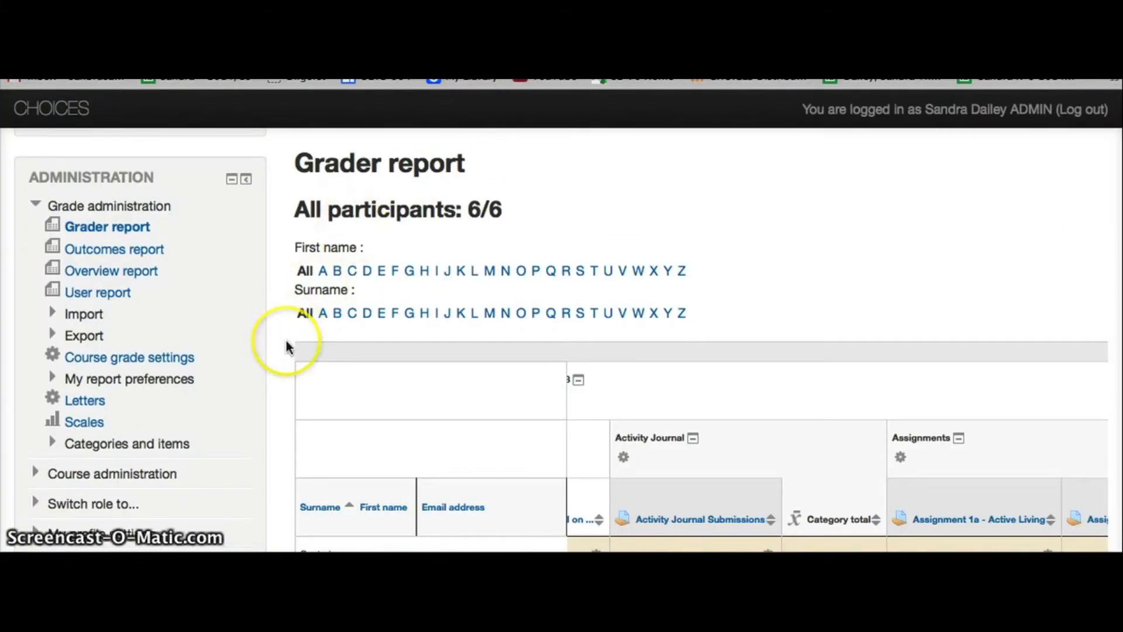
{"action": "scroll", "coordinate": [286, 347], "scroll_direction": "up", "scroll_amount": 3}
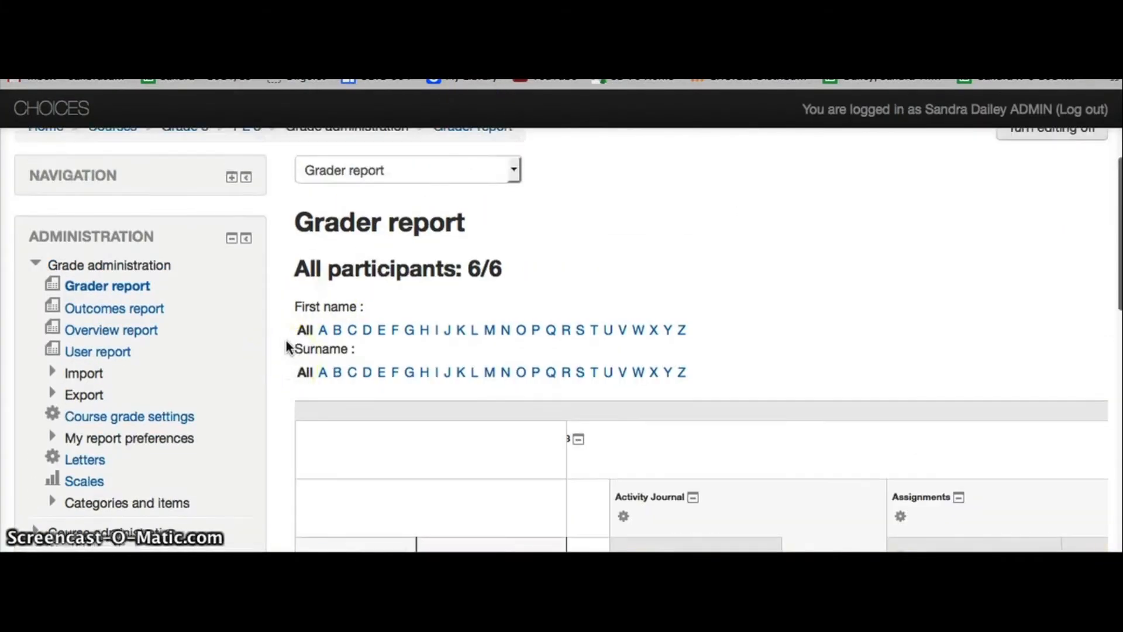
{"action": "scroll", "coordinate": [286, 347], "scroll_direction": "down", "scroll_amount": 1}
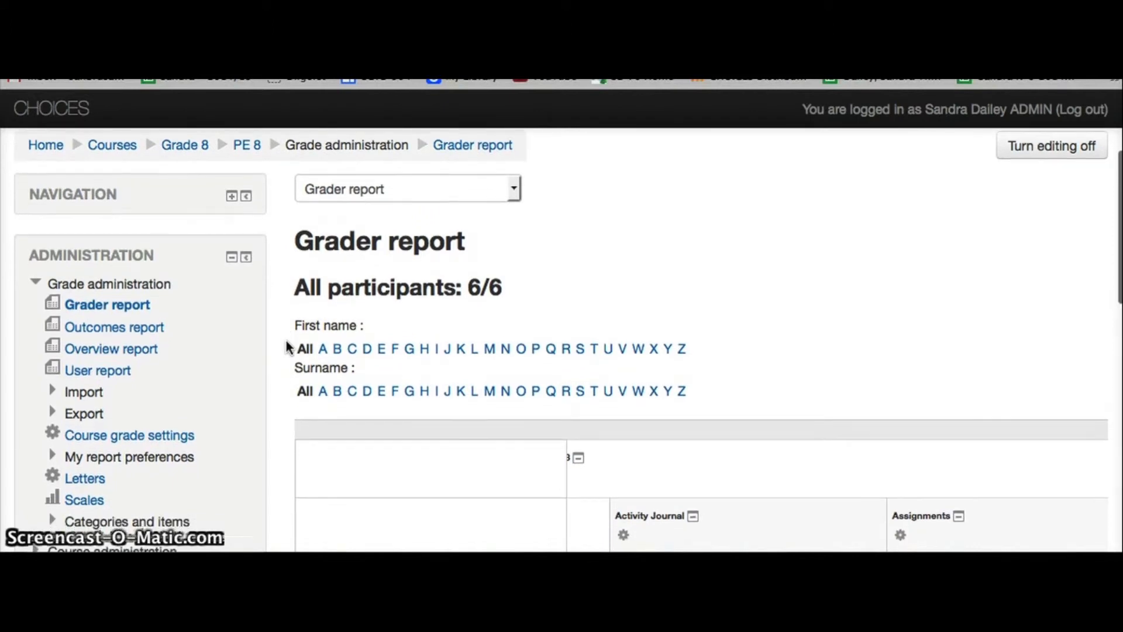
{"action": "scroll", "coordinate": [287, 347], "scroll_direction": "down", "scroll_amount": 1}
{"action": "scroll", "coordinate": [288, 347], "scroll_direction": "up", "scroll_amount": 1}
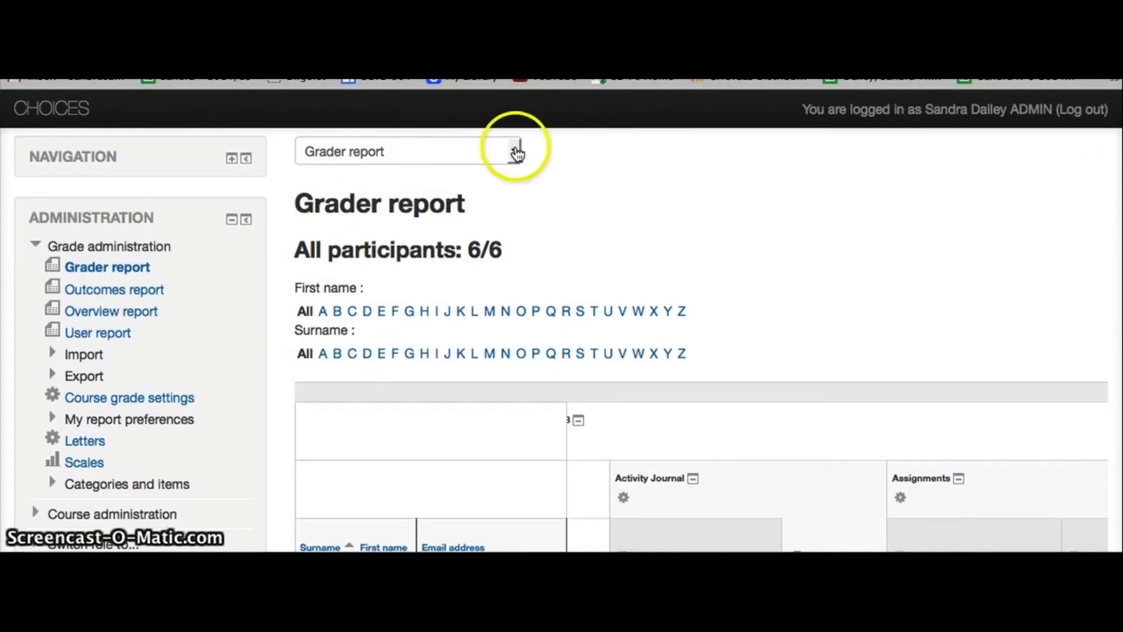
{"action": "left_click", "coordinate": [516, 152]}
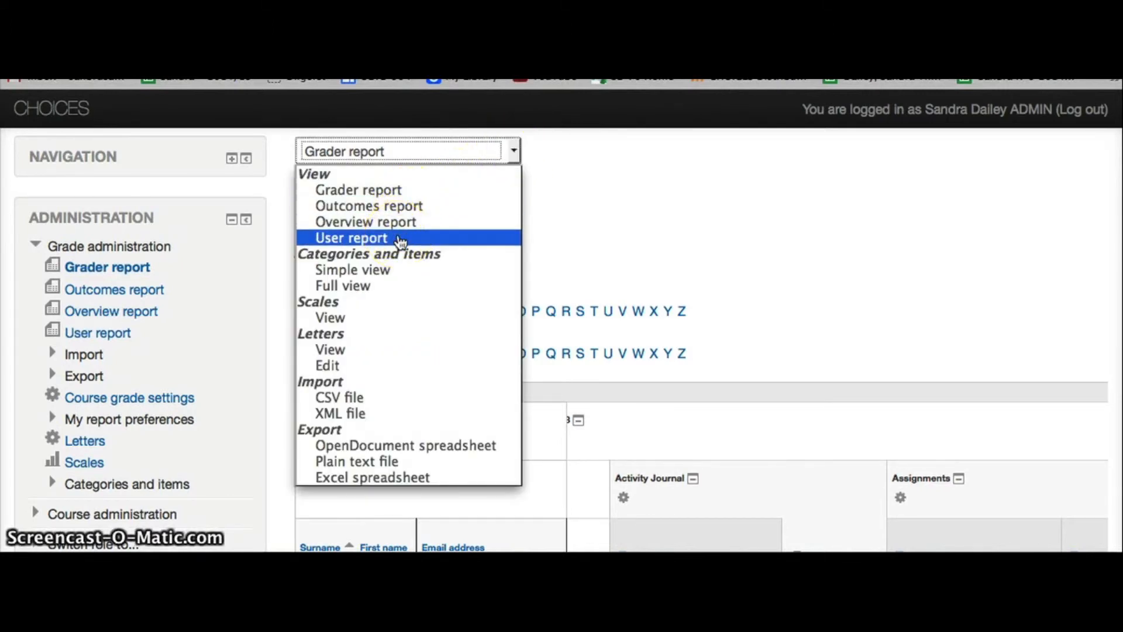
{"action": "left_click", "coordinate": [367, 286]}
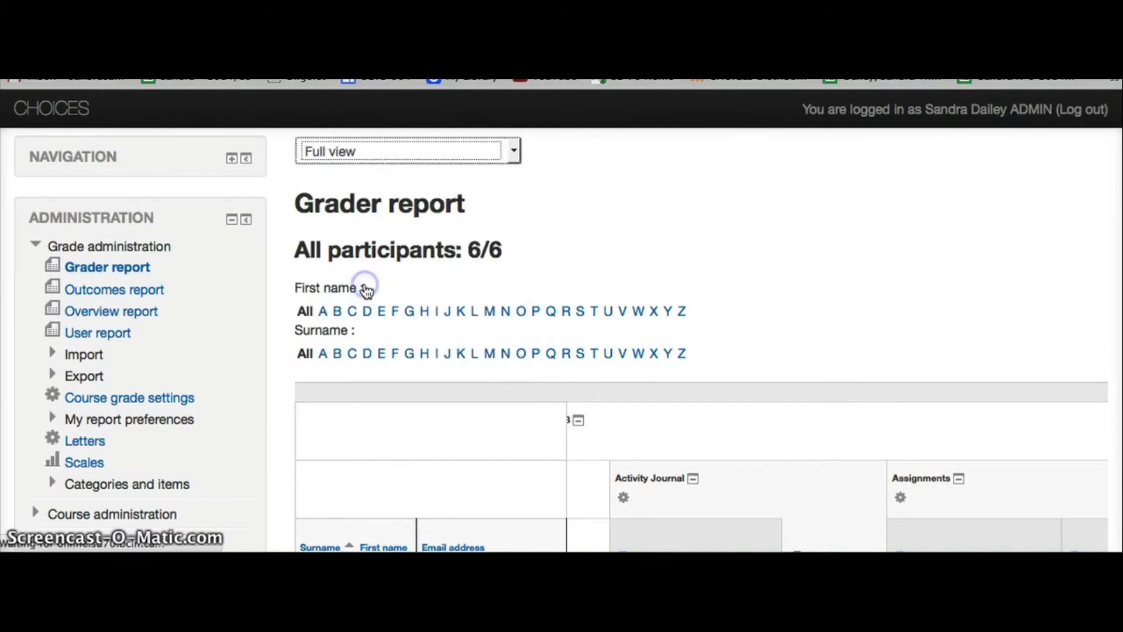
{"action": "scroll", "coordinate": [367, 286], "scroll_direction": "down", "scroll_amount": 6}
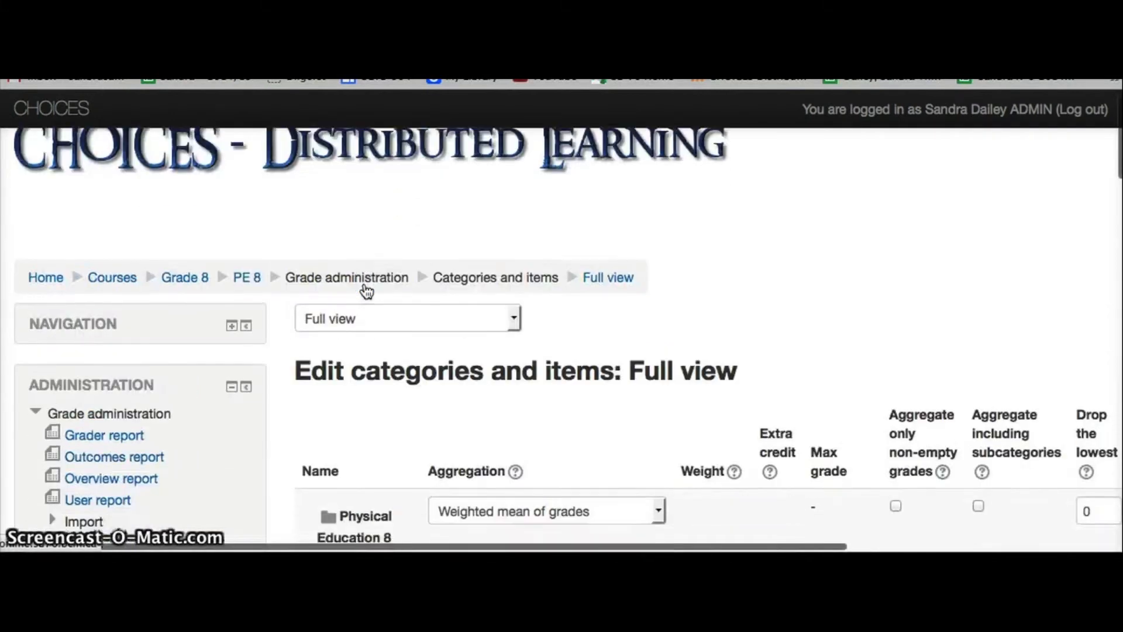
{"action": "scroll", "coordinate": [366, 286], "scroll_direction": "down", "scroll_amount": 4}
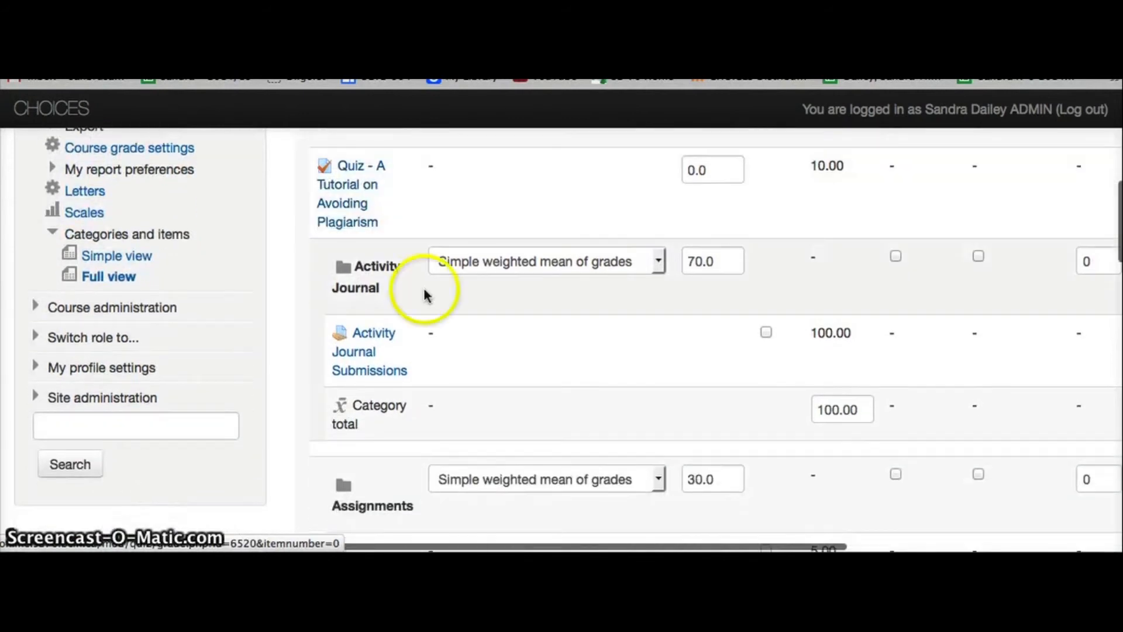
{"action": "scroll", "coordinate": [581, 359], "scroll_direction": "down", "scroll_amount": 1}
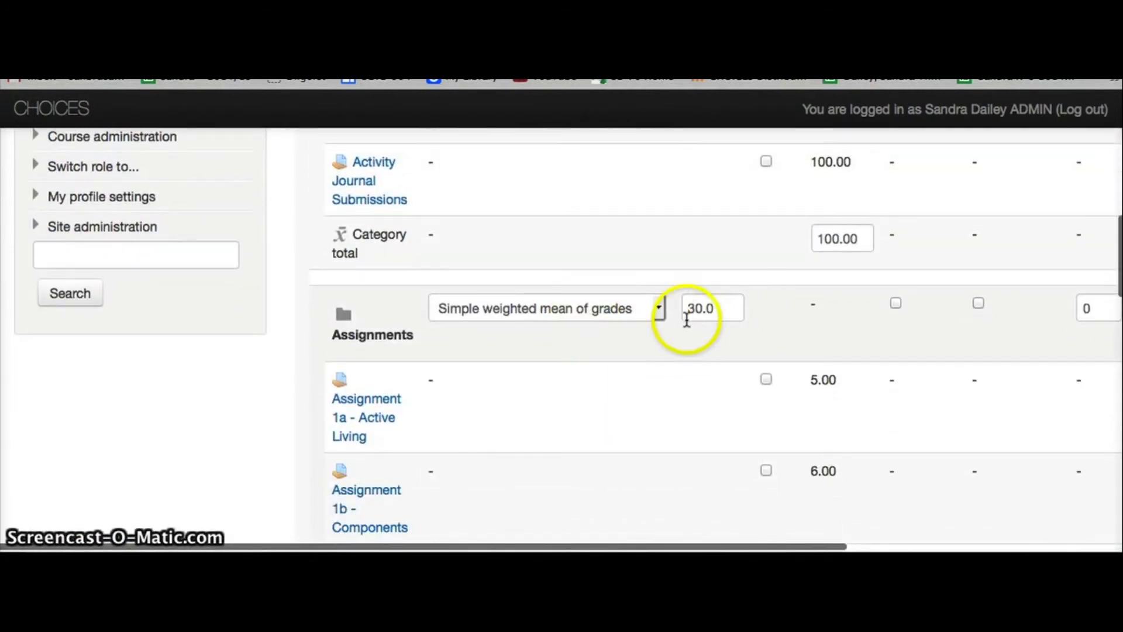
{"action": "scroll", "coordinate": [667, 325], "scroll_direction": "down", "scroll_amount": 4}
{"action": "scroll", "coordinate": [668, 324], "scroll_direction": "up", "scroll_amount": 15}
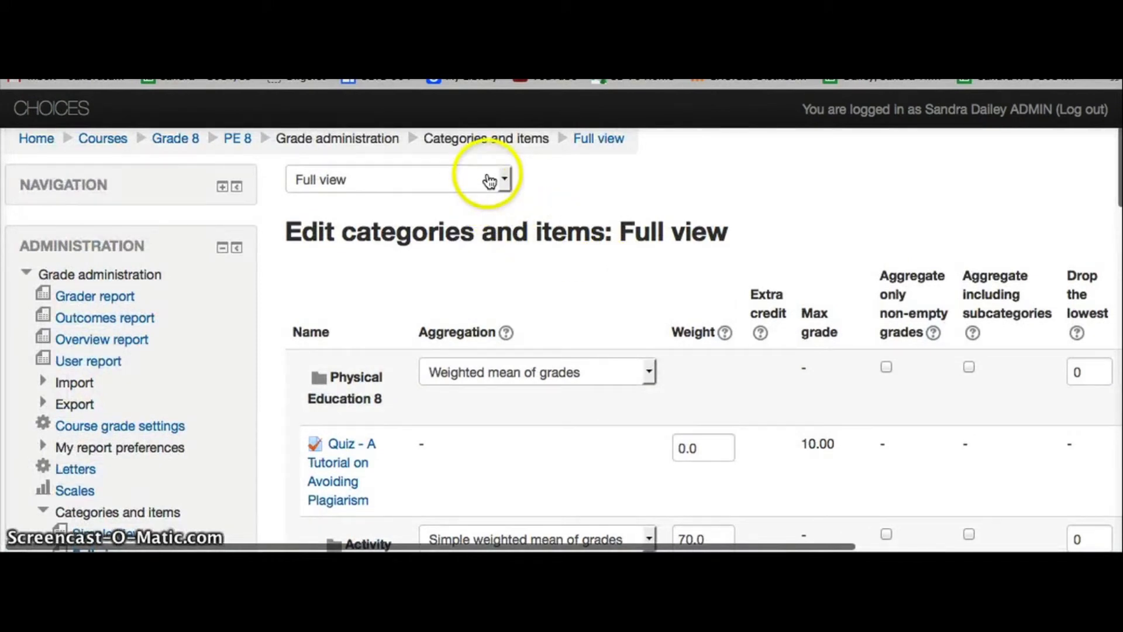
- Return to the PE 8 grader report and look over the students' grades for the quiz and the Activity Journal category
{"action": "left_click", "coordinate": [496, 180]}
{"action": "left_click", "coordinate": [388, 219]}
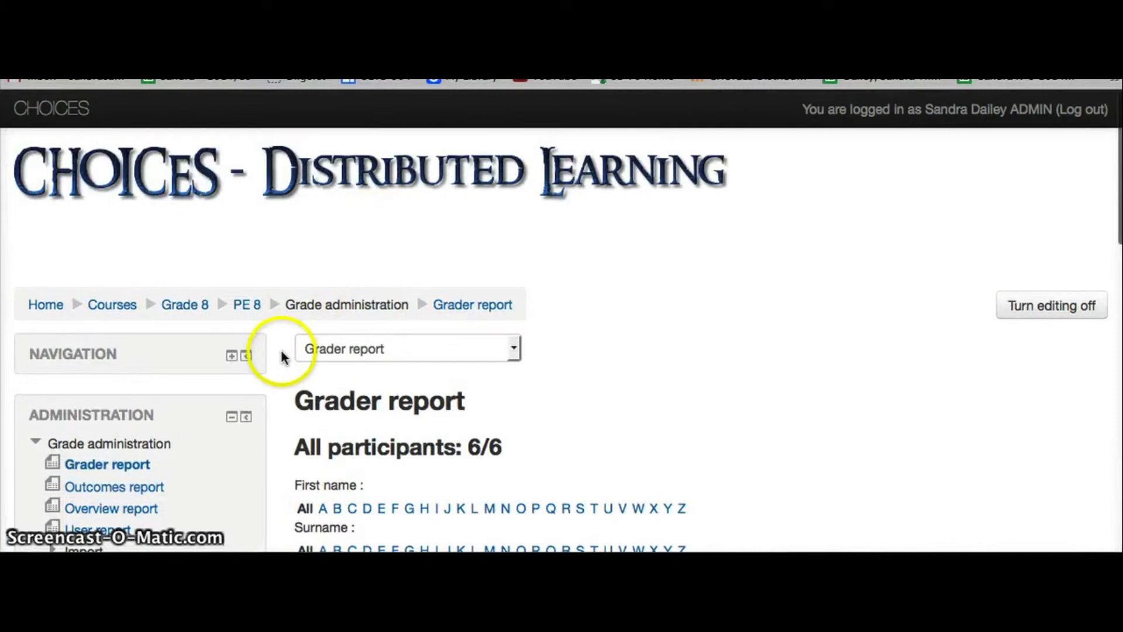
{"action": "scroll", "coordinate": [281, 351], "scroll_direction": "down", "scroll_amount": 5}
{"action": "scroll", "coordinate": [283, 357], "scroll_direction": "down", "scroll_amount": 3}
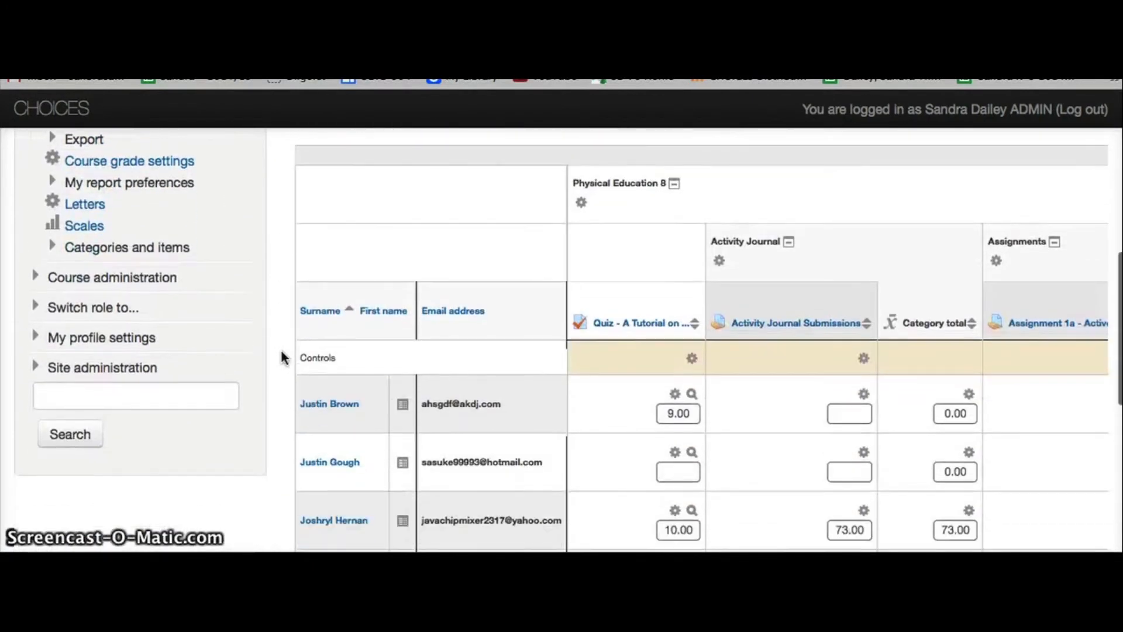
{"action": "left_click", "coordinate": [283, 425]}
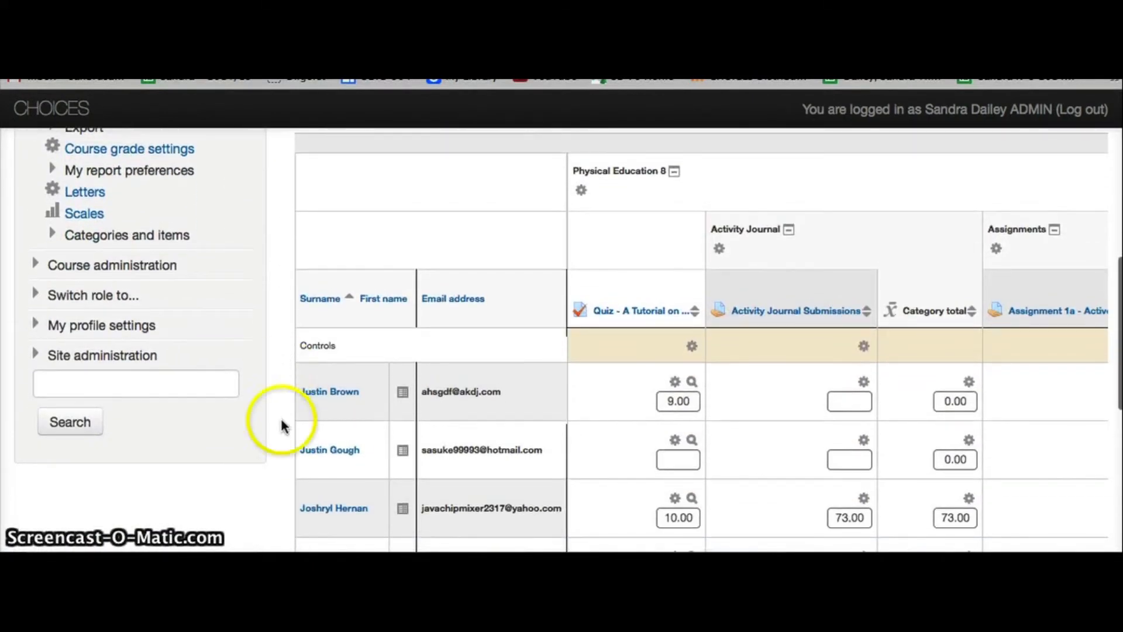
{"action": "left_click", "coordinate": [322, 547]}
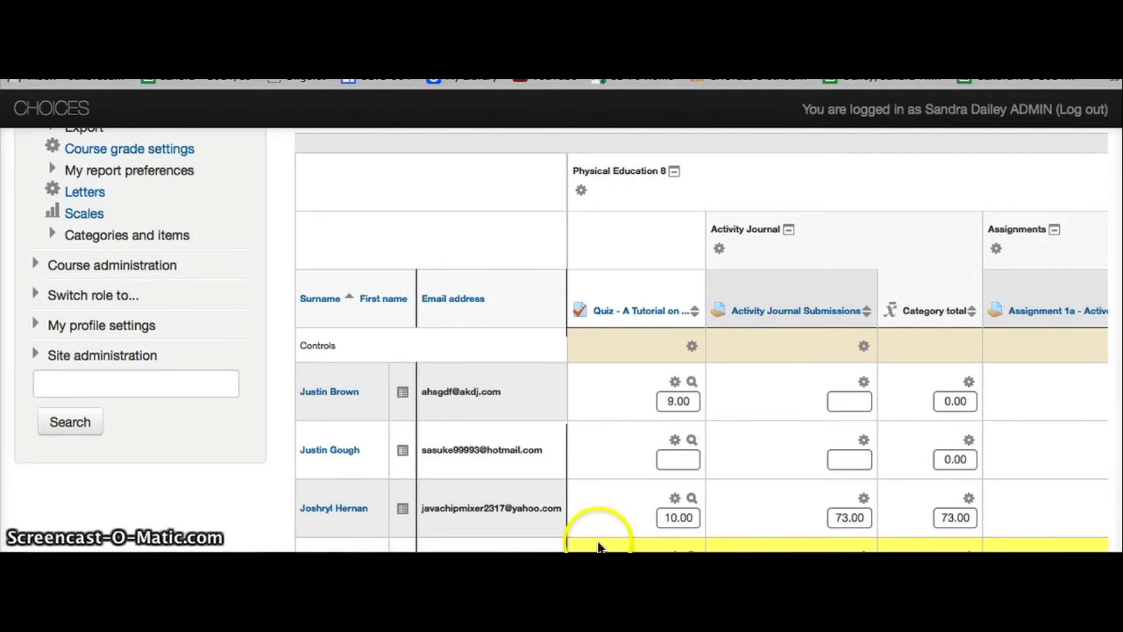
- Open the grade editing page for the first student's Assignment 1a - Active Living, leaving the grader report without saving the inline entry
{"action": "scroll", "coordinate": [599, 547], "scroll_direction": "right", "scroll_amount": 1}
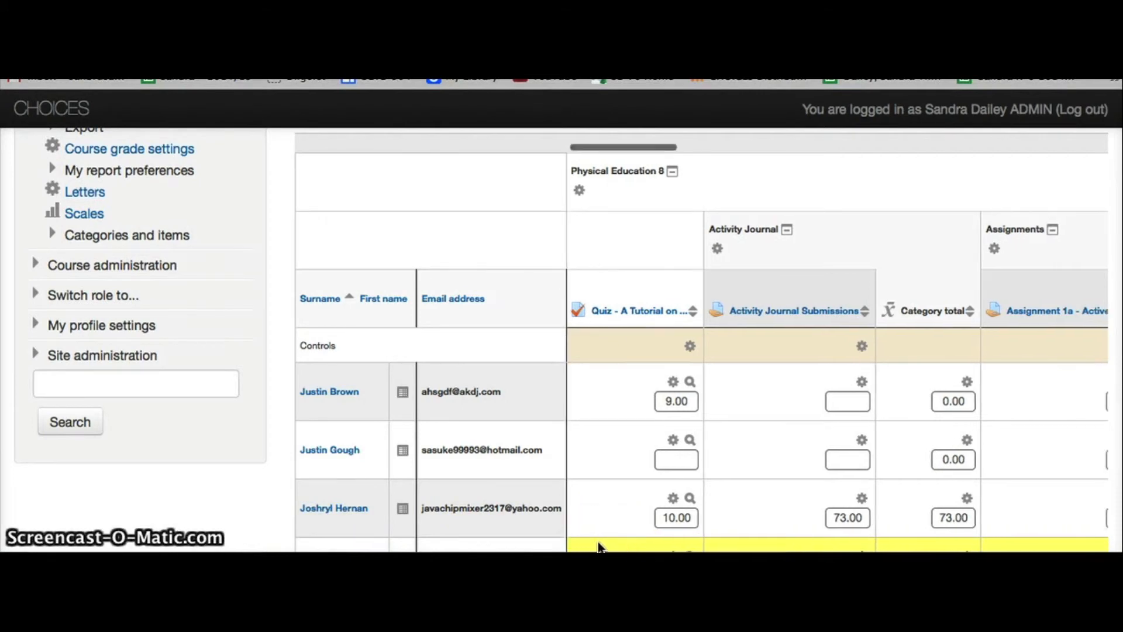
{"action": "scroll", "coordinate": [598, 546], "scroll_direction": "right", "scroll_amount": 5}
{"action": "scroll", "coordinate": [597, 546], "scroll_direction": "right", "scroll_amount": 4}
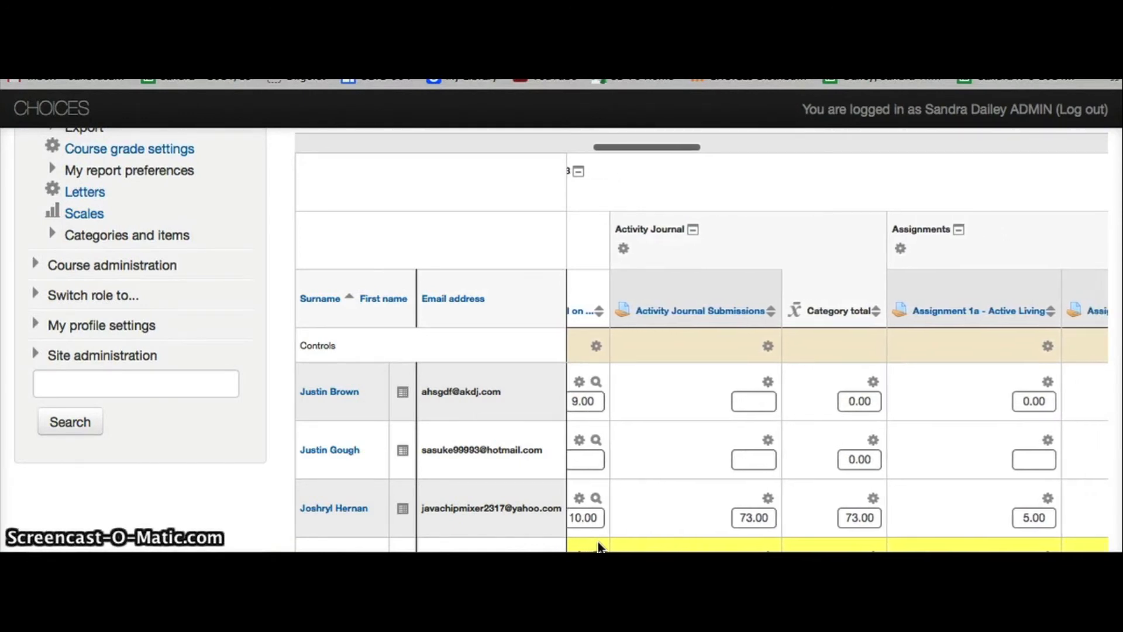
{"action": "mouse_move", "coordinate": [948, 388]}
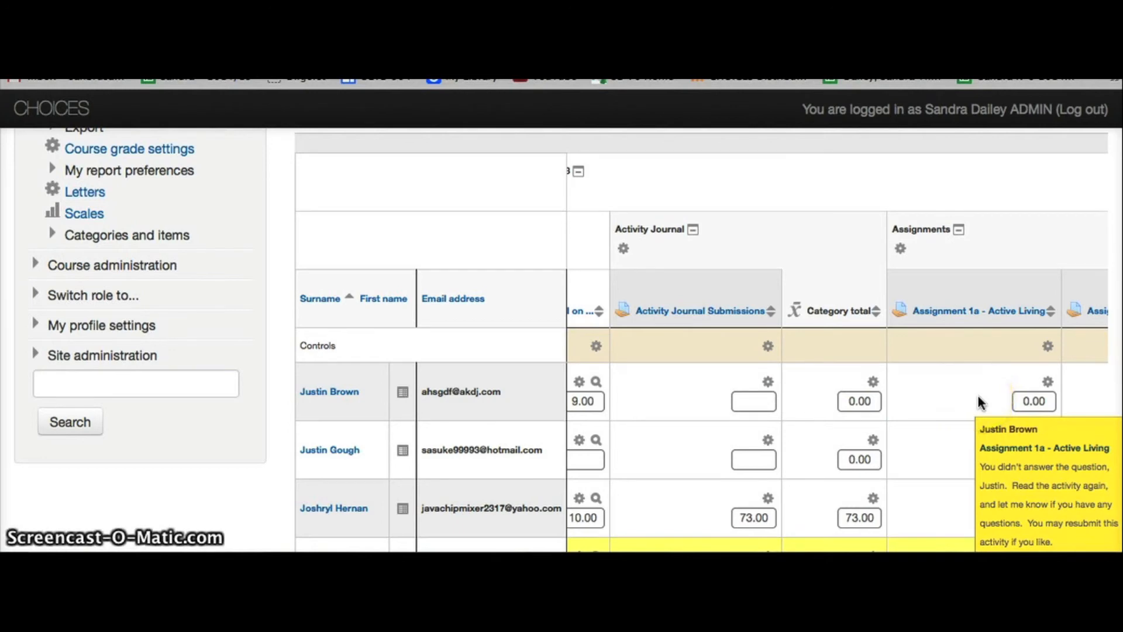
{"action": "left_click", "coordinate": [1045, 400]}
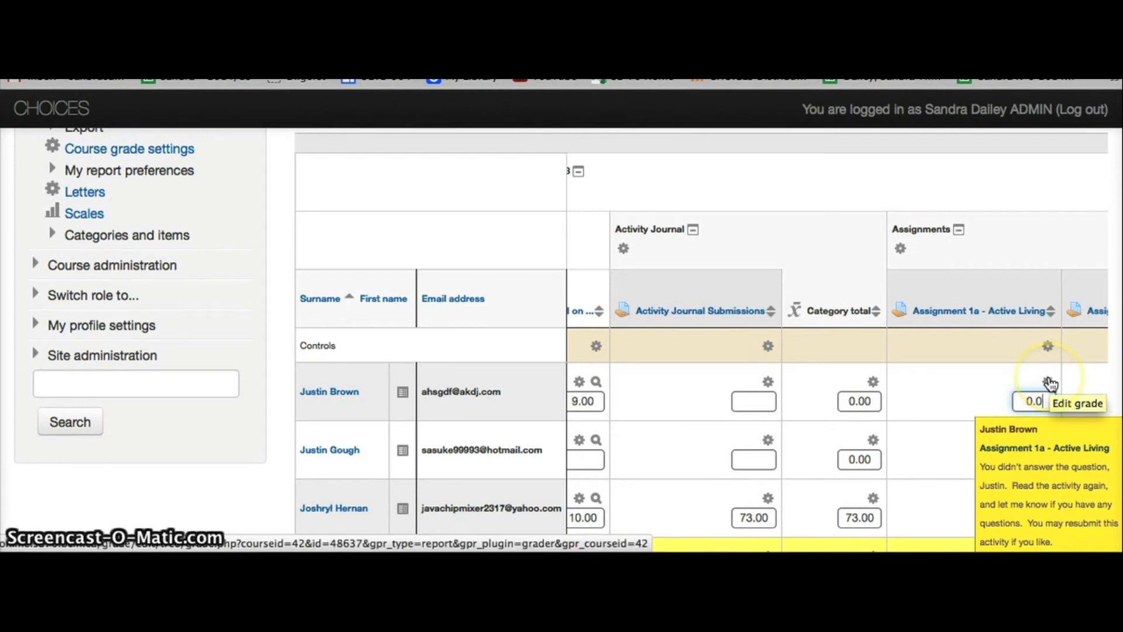
{"action": "left_click", "coordinate": [1048, 383]}
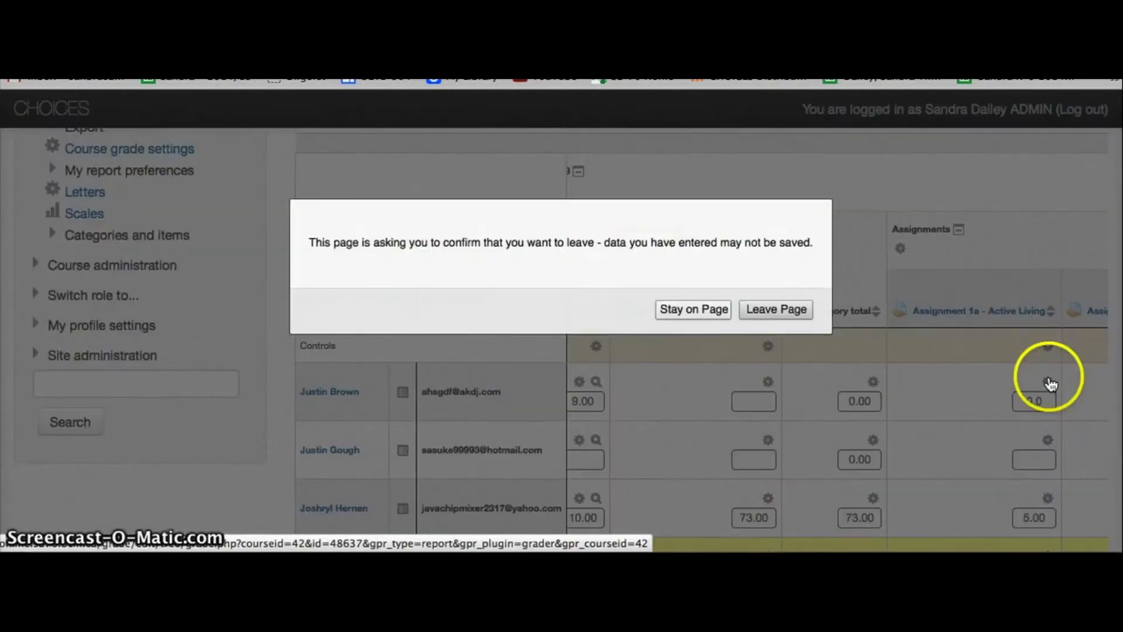
{"action": "left_click", "coordinate": [762, 310]}
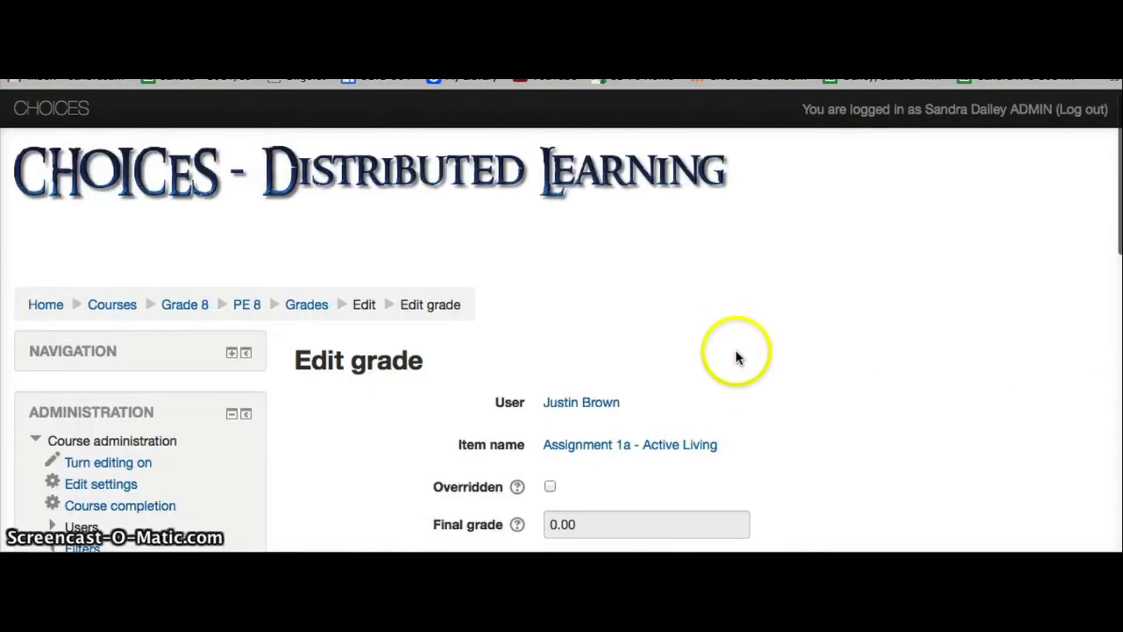
- Mark the student's Assignment 1a - Active Living grade as overridden and set the final grade to 5
{"action": "scroll", "coordinate": [735, 354], "scroll_direction": "down", "scroll_amount": 3}
{"action": "left_click", "coordinate": [550, 304]}
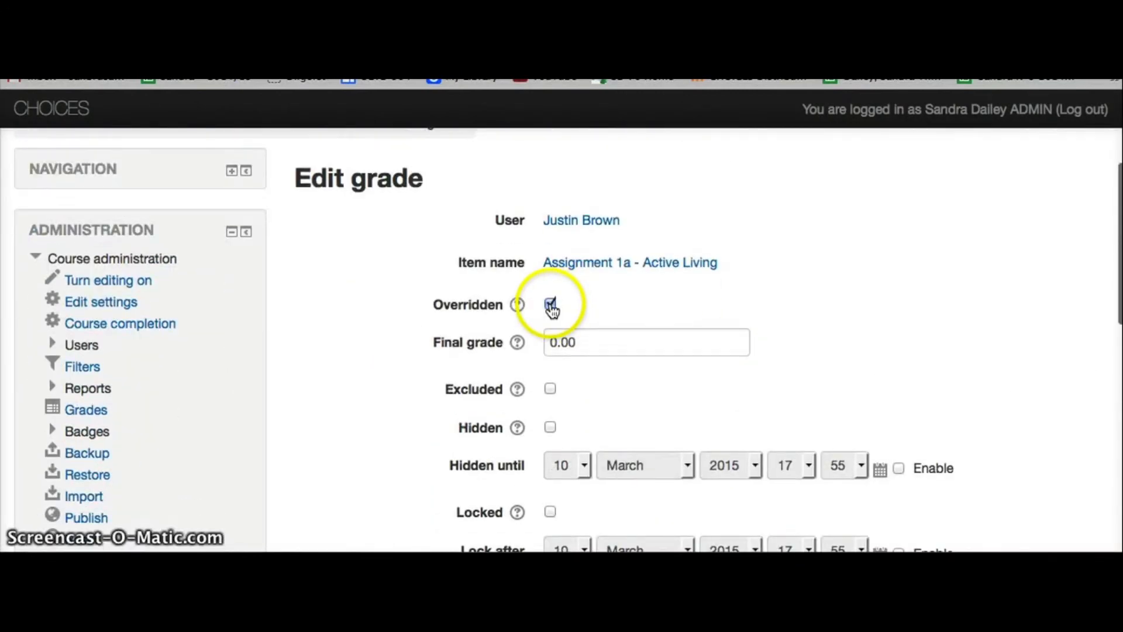
{"action": "left_click", "coordinate": [582, 344]}
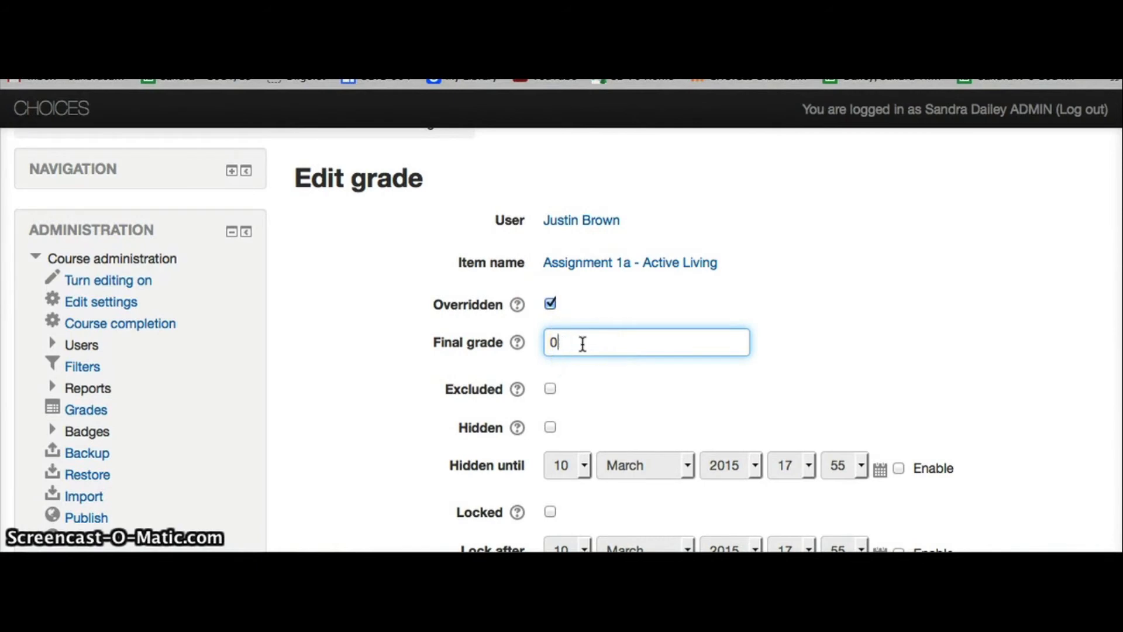
{"action": "type", "text": "5"}
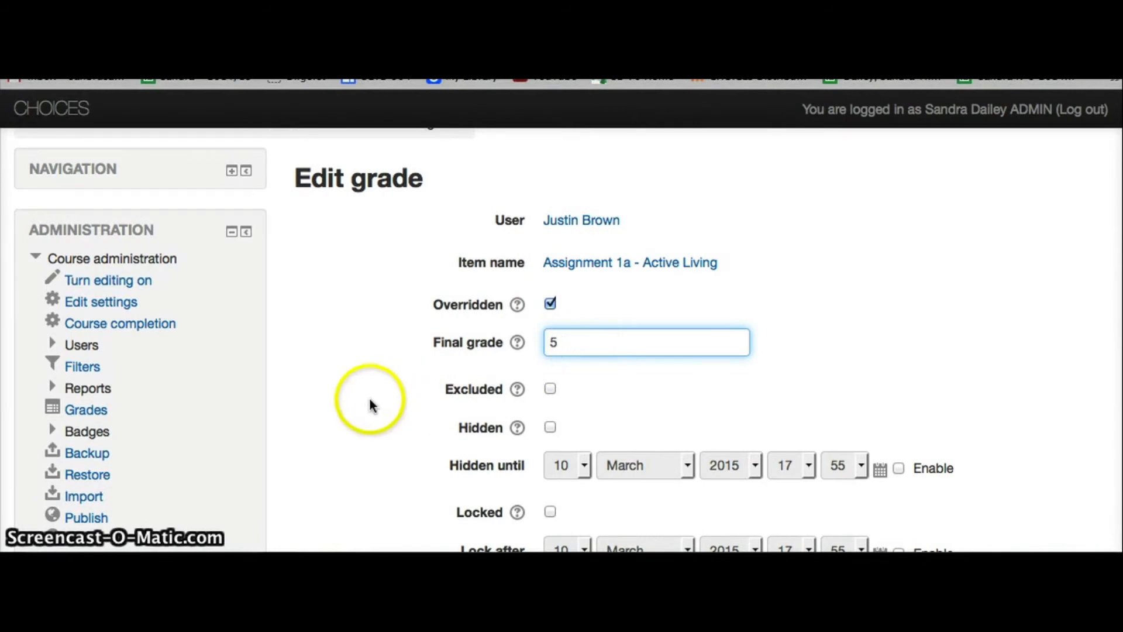
- Check the feedback comment for Assignment 1a, leave its text as it is, and save the grade changes
{"action": "scroll", "coordinate": [386, 407], "scroll_direction": "down", "scroll_amount": 4}
{"action": "left_click", "coordinate": [894, 417]}
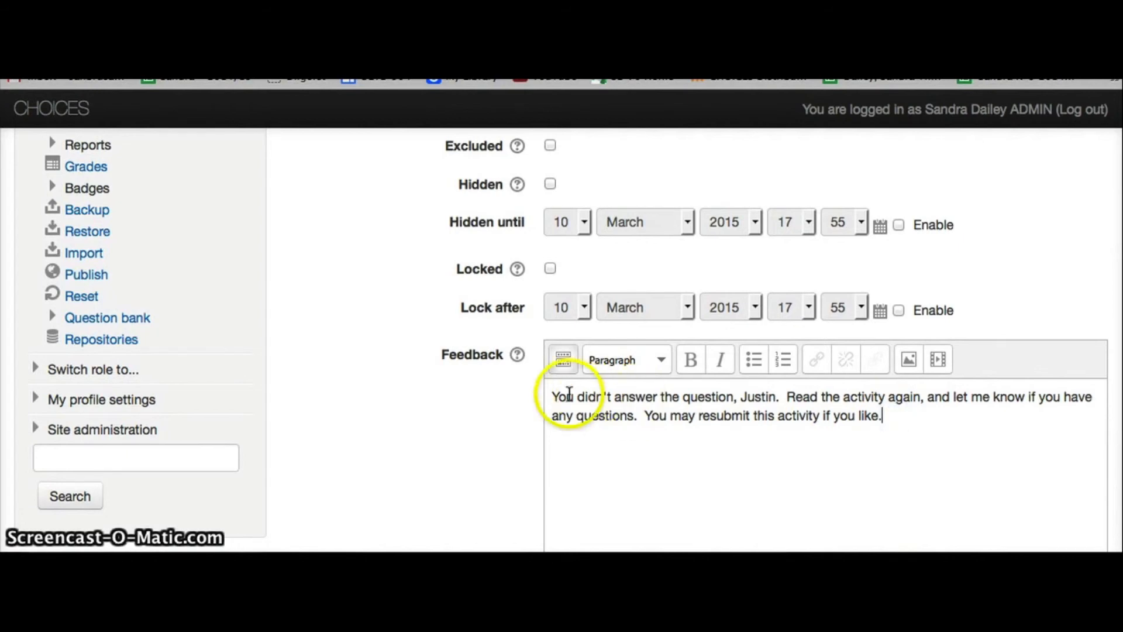
{"action": "left_click_drag", "start_coordinate": [552, 396], "coordinate": [878, 443]}
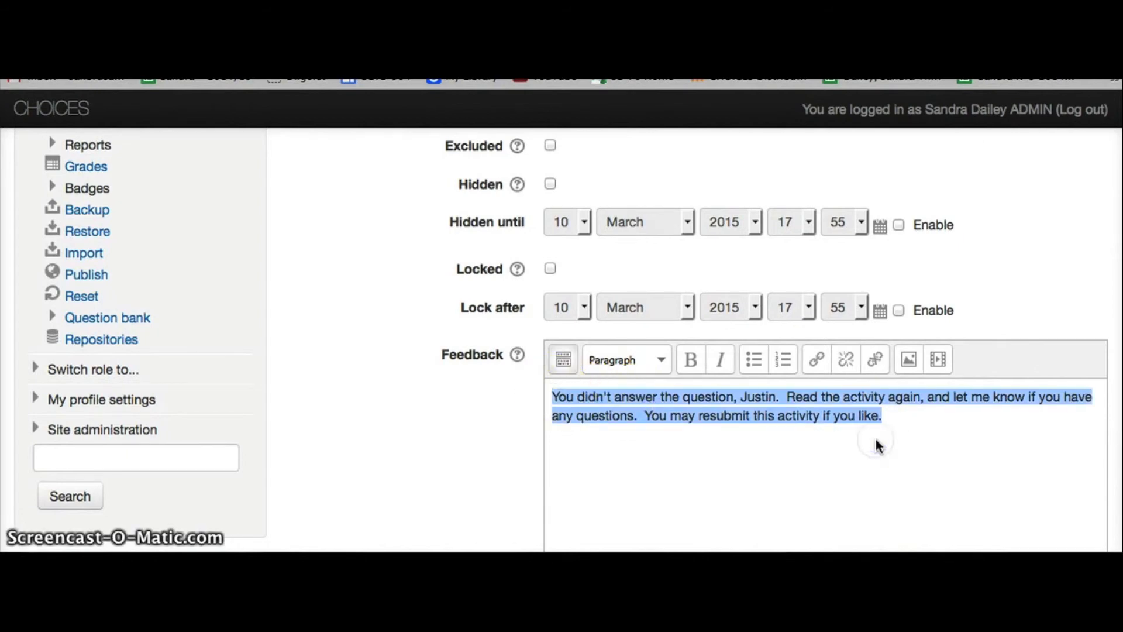
{"action": "left_click", "coordinate": [876, 443]}
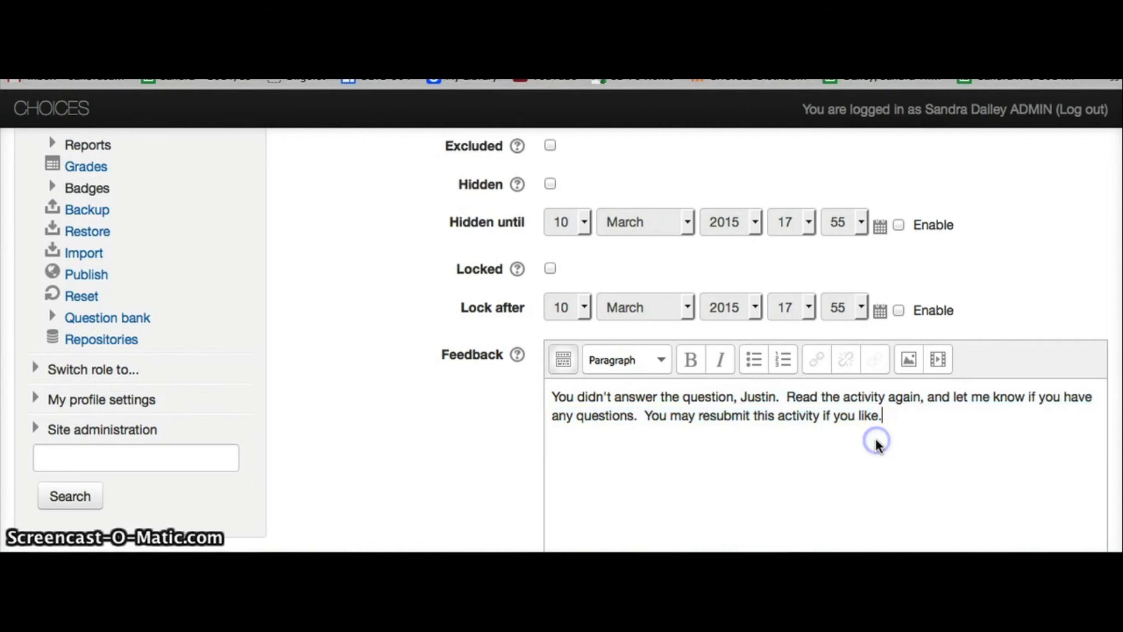
{"action": "scroll", "coordinate": [440, 394], "scroll_direction": "down", "scroll_amount": 4}
{"action": "left_click", "coordinate": [619, 476]}
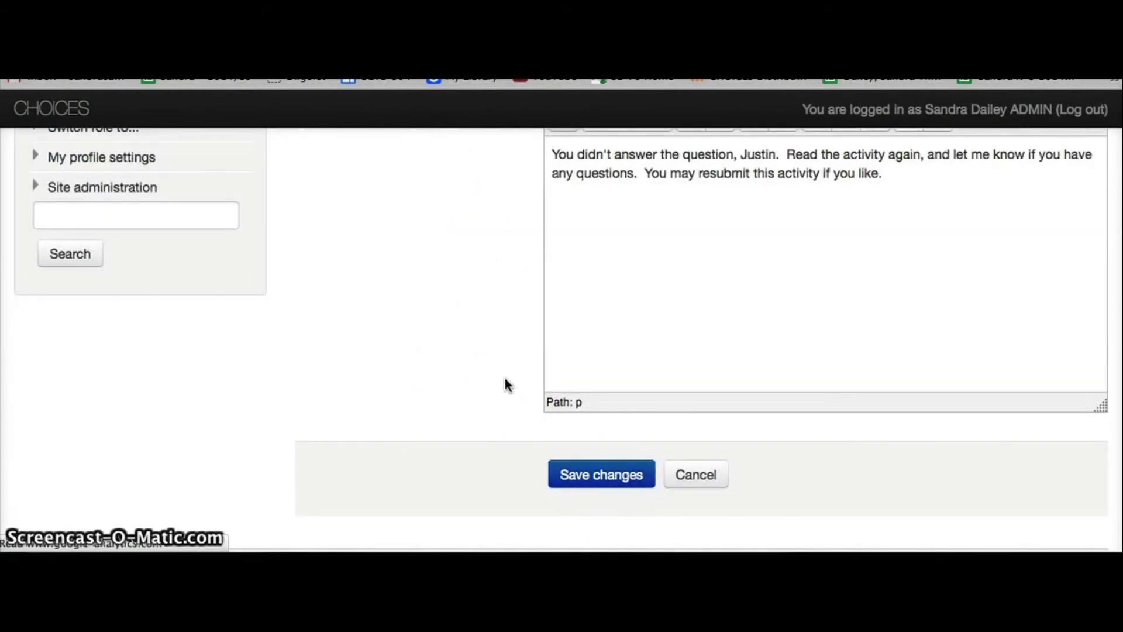
- Check the first student's overridden Assignment 1a grade and feedback in the PE 8 grader report
{"action": "scroll", "coordinate": [507, 384], "scroll_direction": "down", "scroll_amount": 6}
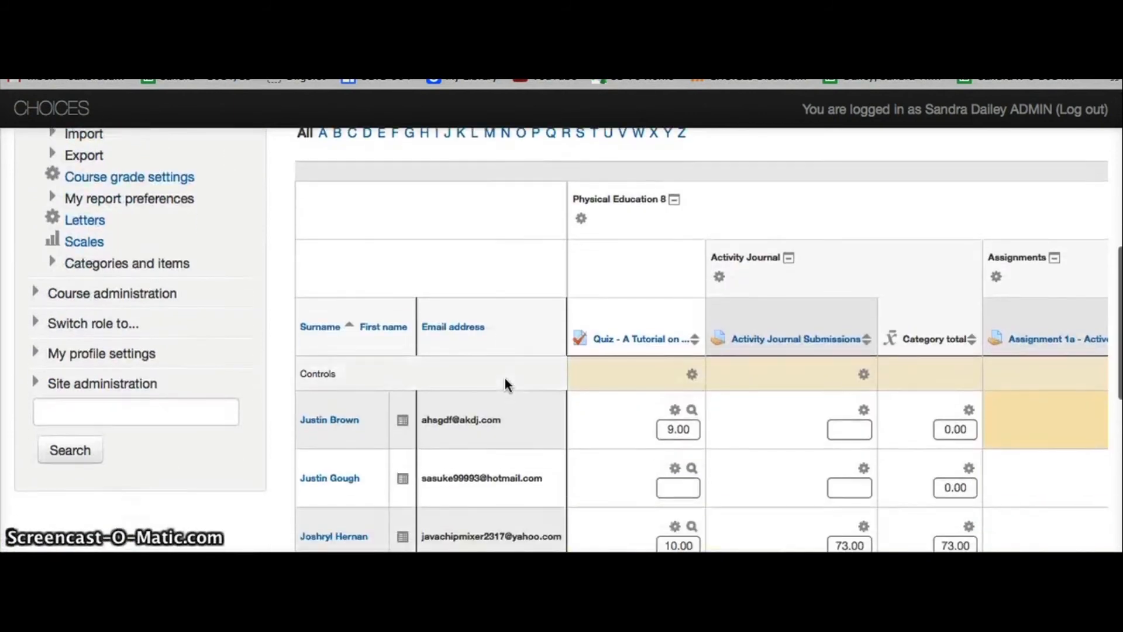
{"action": "scroll", "coordinate": [507, 384], "scroll_direction": "down", "scroll_amount": 2}
{"action": "mouse_move", "coordinate": [784, 386]}
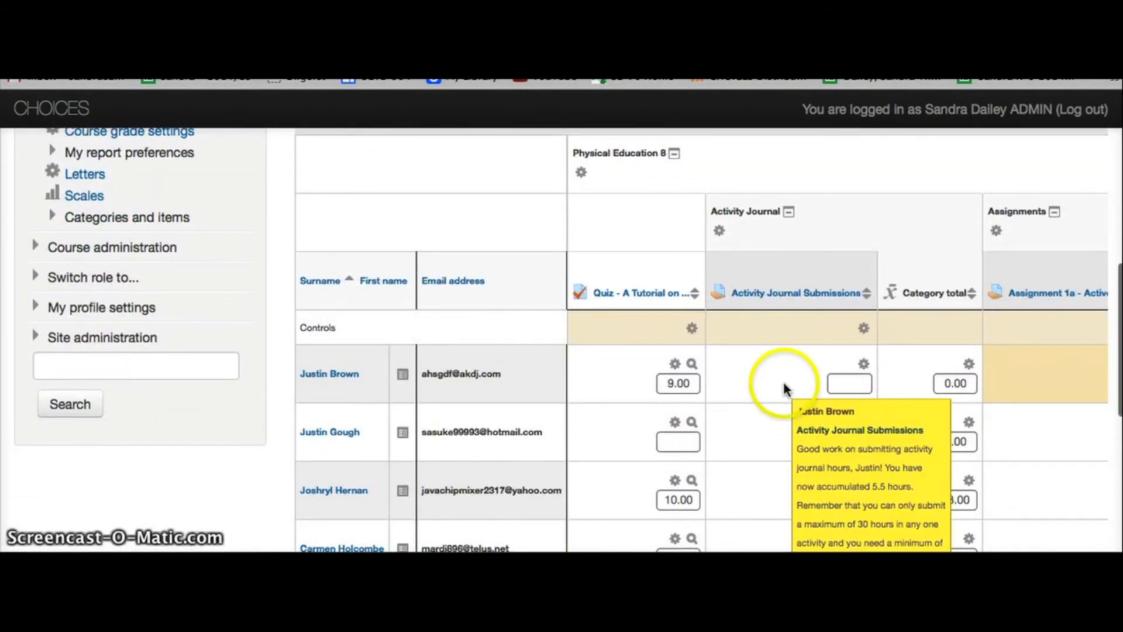
{"action": "scroll", "coordinate": [783, 386], "scroll_direction": "right", "scroll_amount": 3}
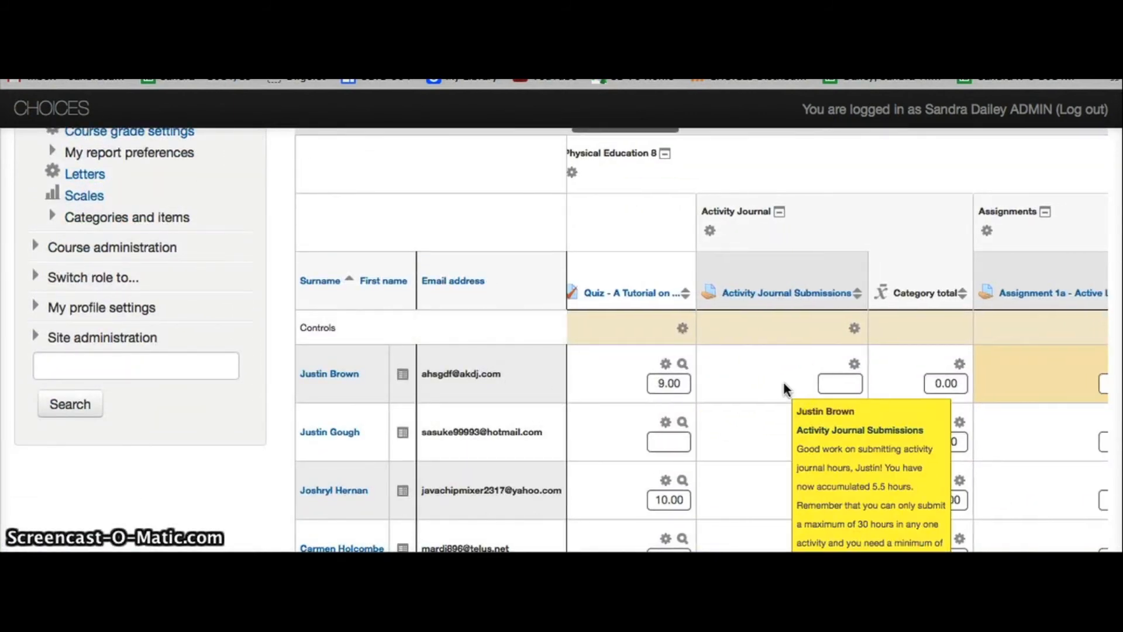
{"action": "scroll", "coordinate": [784, 382], "scroll_direction": "right", "scroll_amount": 3}
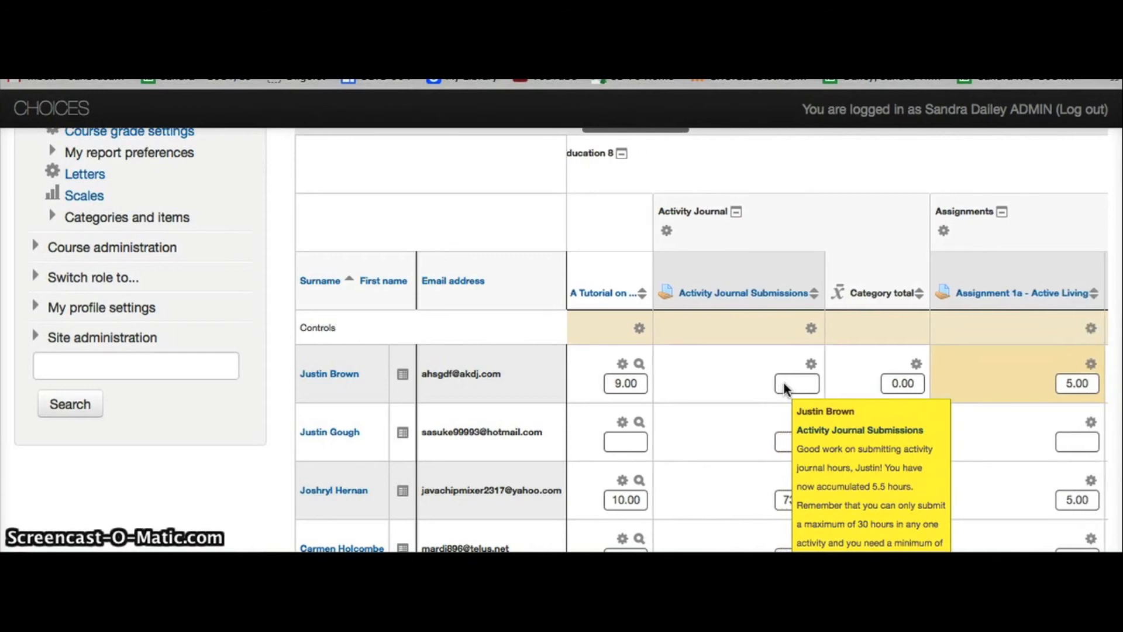
{"action": "left_click", "coordinate": [1064, 353]}
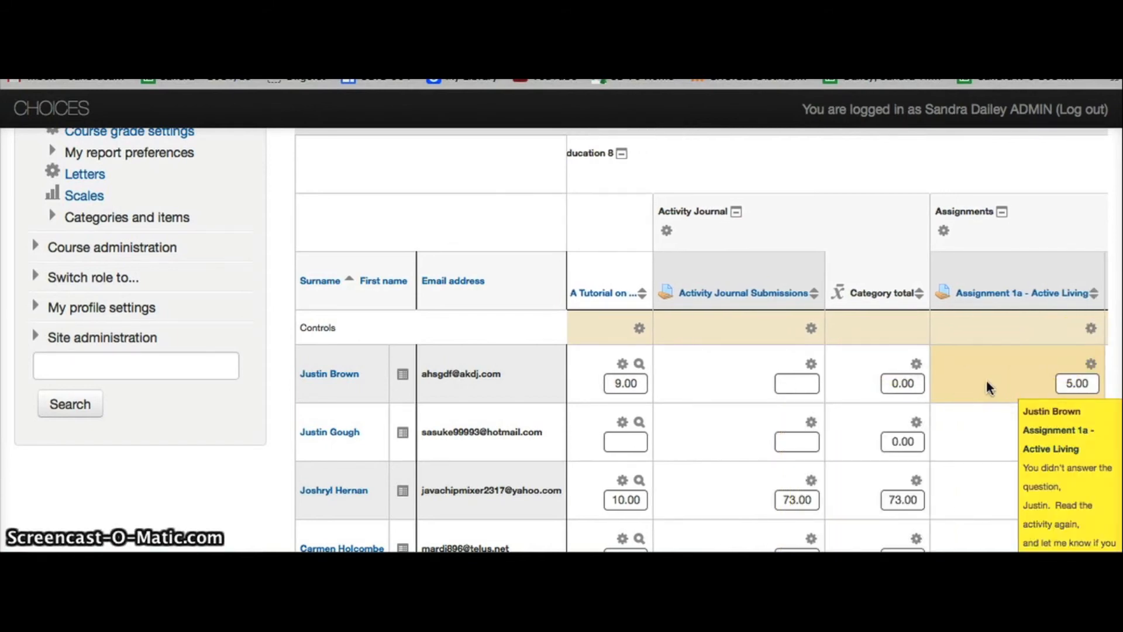
{"action": "left_click", "coordinate": [514, 409]}
- Switch from the grader report to the User report and show it for the third student in the user list
{"action": "scroll", "coordinate": [547, 419], "scroll_direction": "up", "scroll_amount": 2}
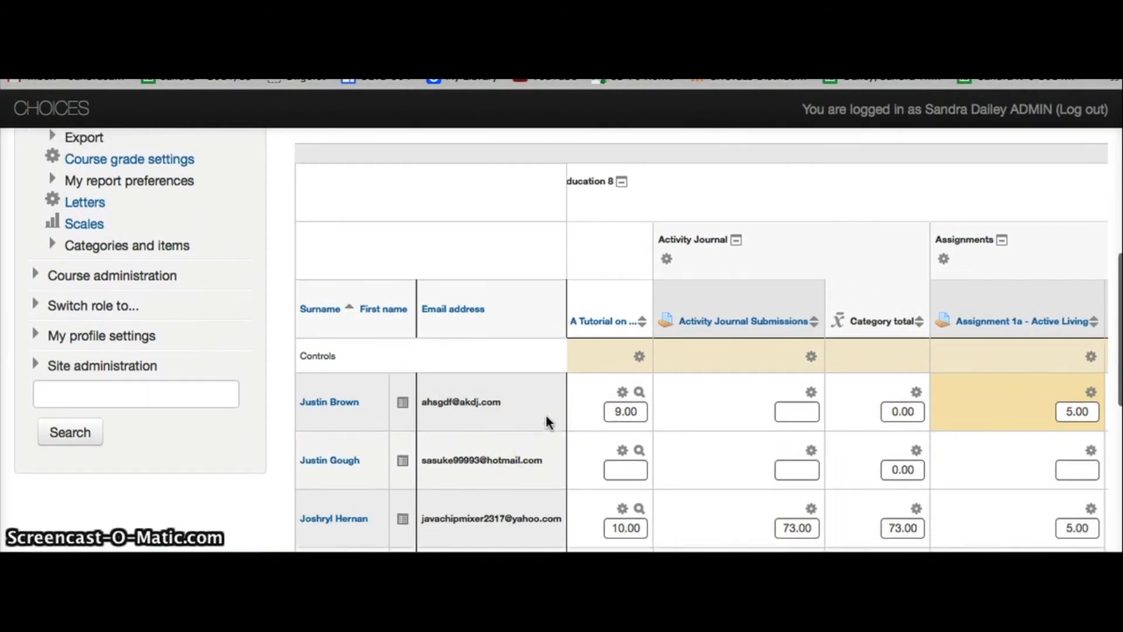
{"action": "scroll", "coordinate": [547, 420], "scroll_direction": "up", "scroll_amount": 5}
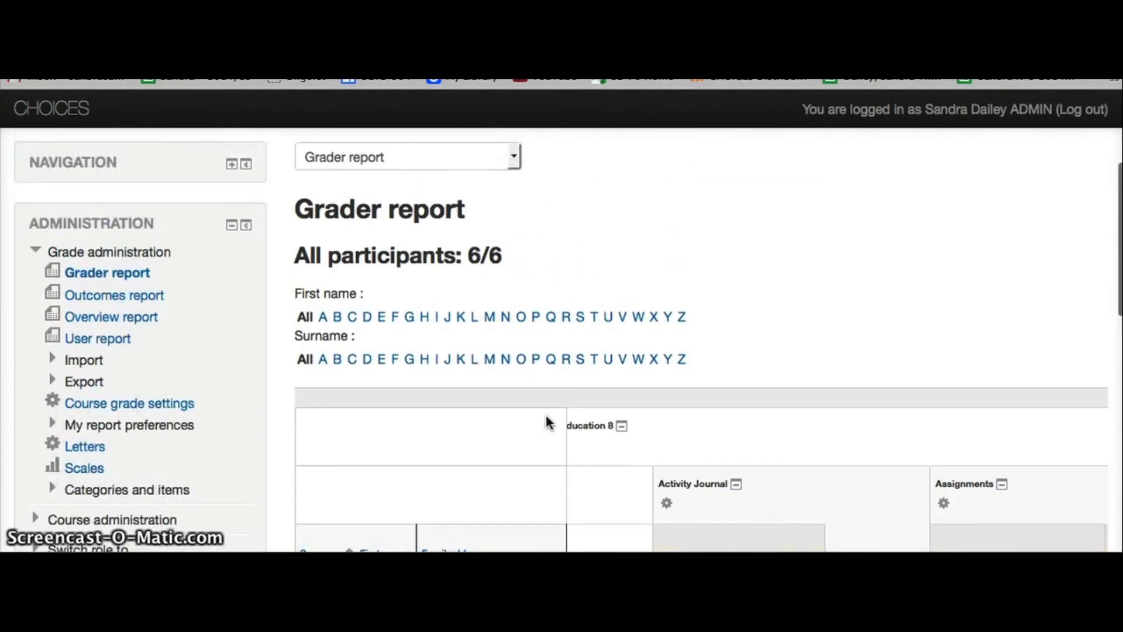
{"action": "scroll", "coordinate": [547, 420], "scroll_direction": "up", "scroll_amount": 1}
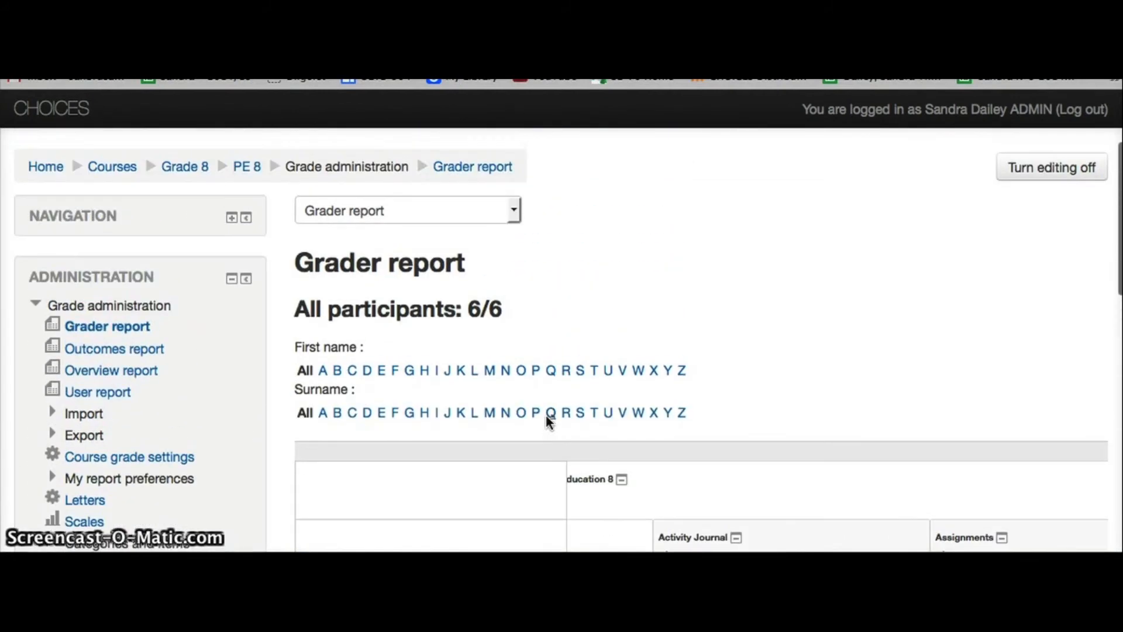
{"action": "left_click", "coordinate": [515, 212]}
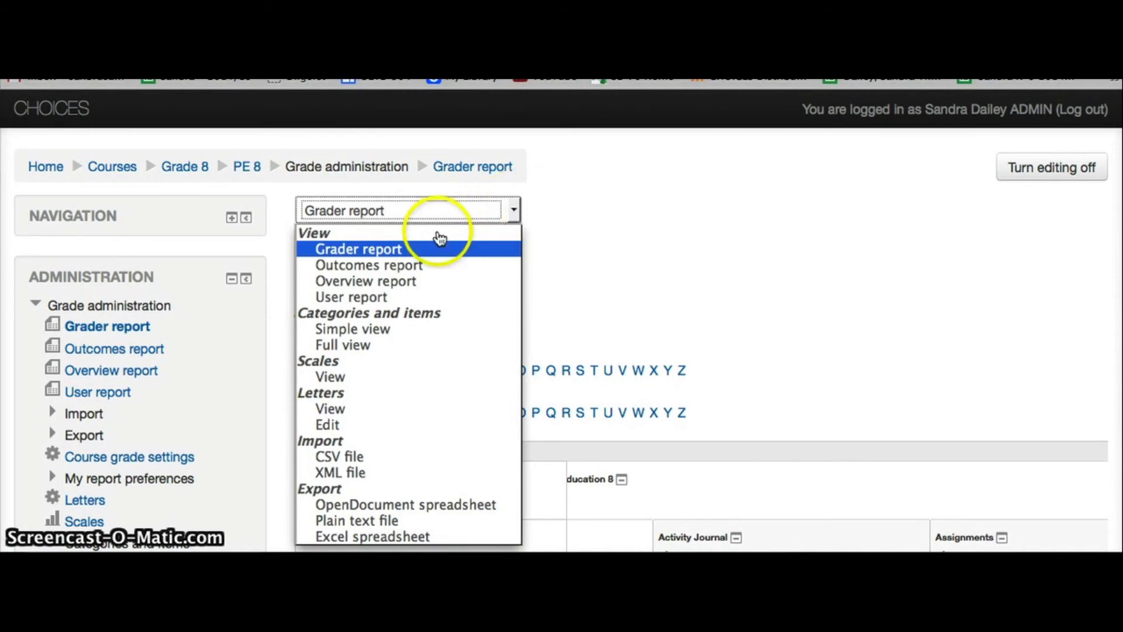
{"action": "left_click", "coordinate": [368, 300]}
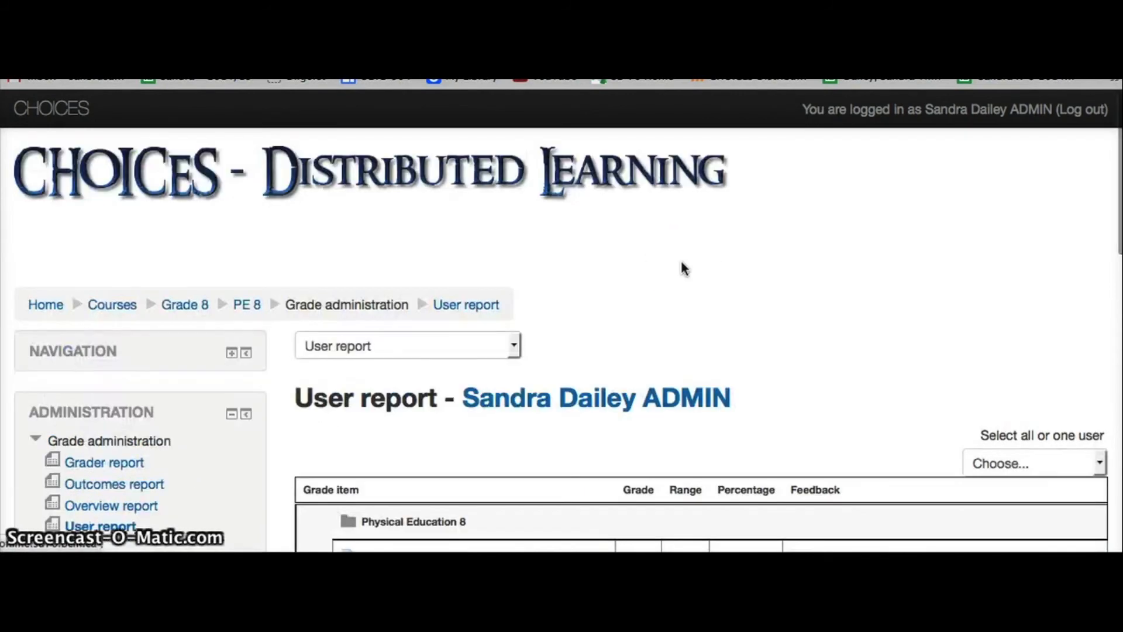
{"action": "scroll", "coordinate": [683, 268], "scroll_direction": "down", "scroll_amount": 5}
{"action": "left_click", "coordinate": [1001, 251]}
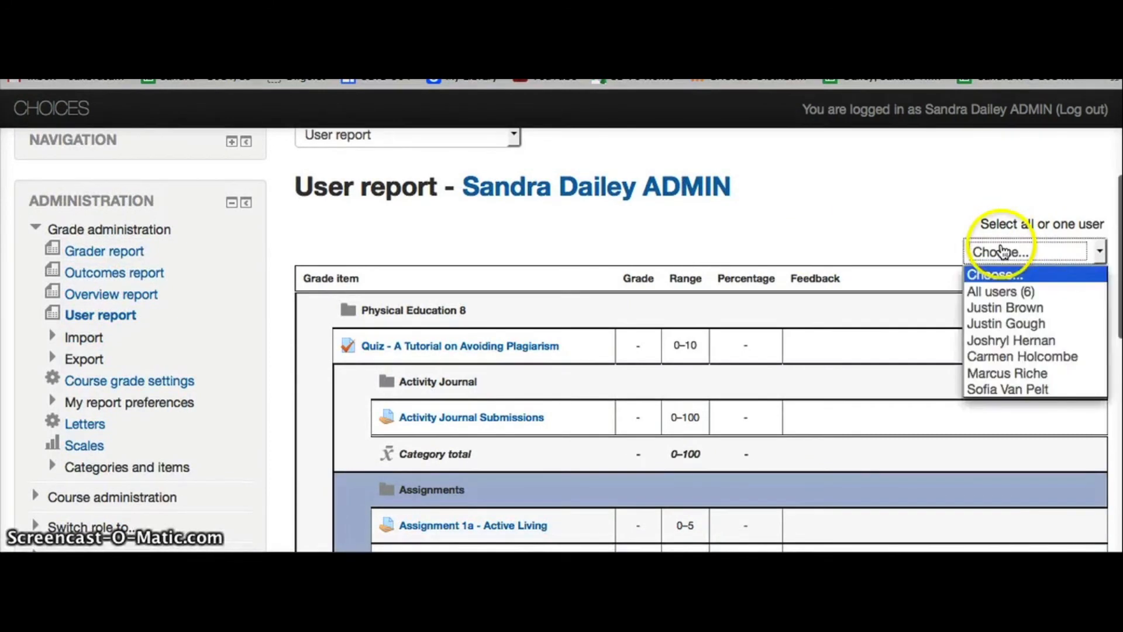
{"action": "left_click", "coordinate": [997, 342]}
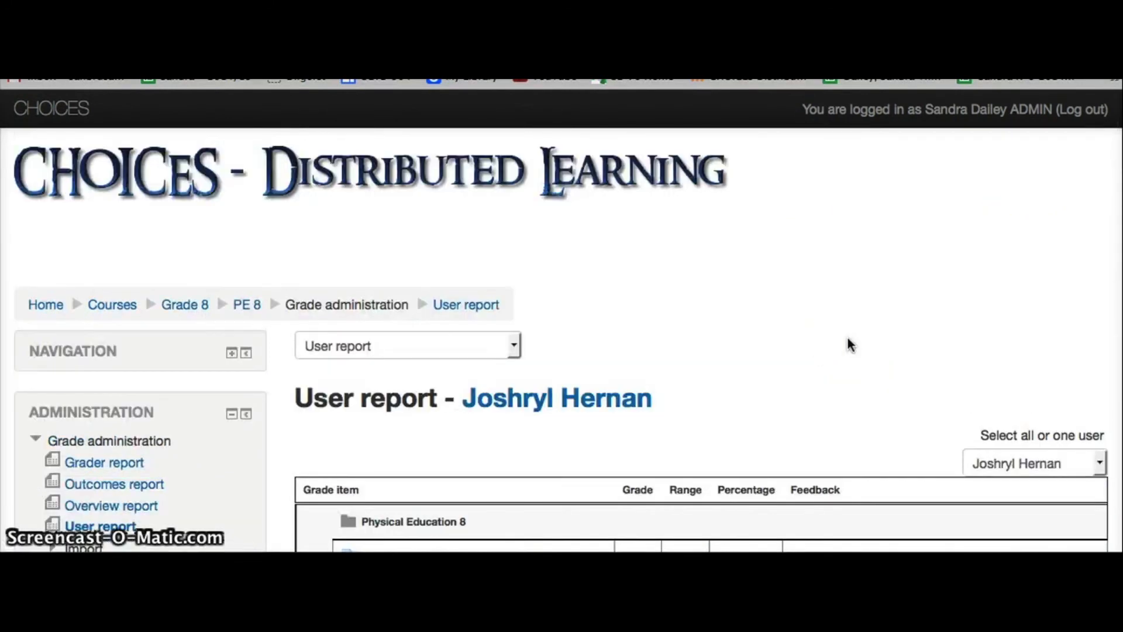
- Review the selected student's quiz, Activity Journal and assignment grades, percentages, feedback, category totals and course total
{"action": "scroll", "coordinate": [846, 336], "scroll_direction": "down", "scroll_amount": 6}
{"action": "scroll", "coordinate": [849, 344], "scroll_direction": "down", "scroll_amount": 5}
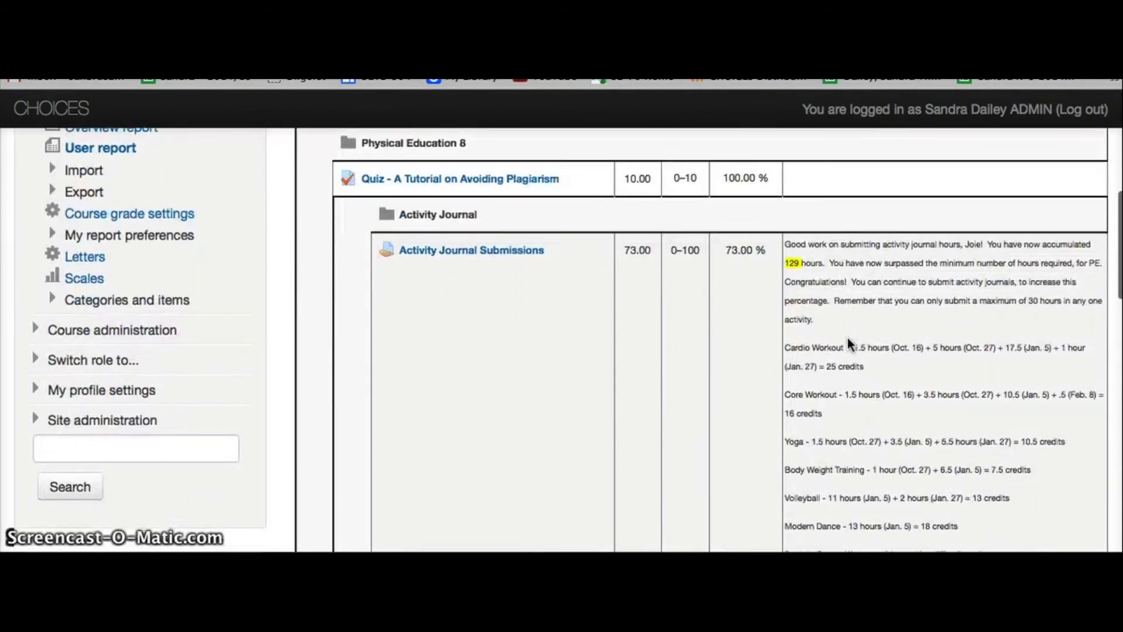
{"action": "scroll", "coordinate": [848, 340], "scroll_direction": "down", "scroll_amount": 20}
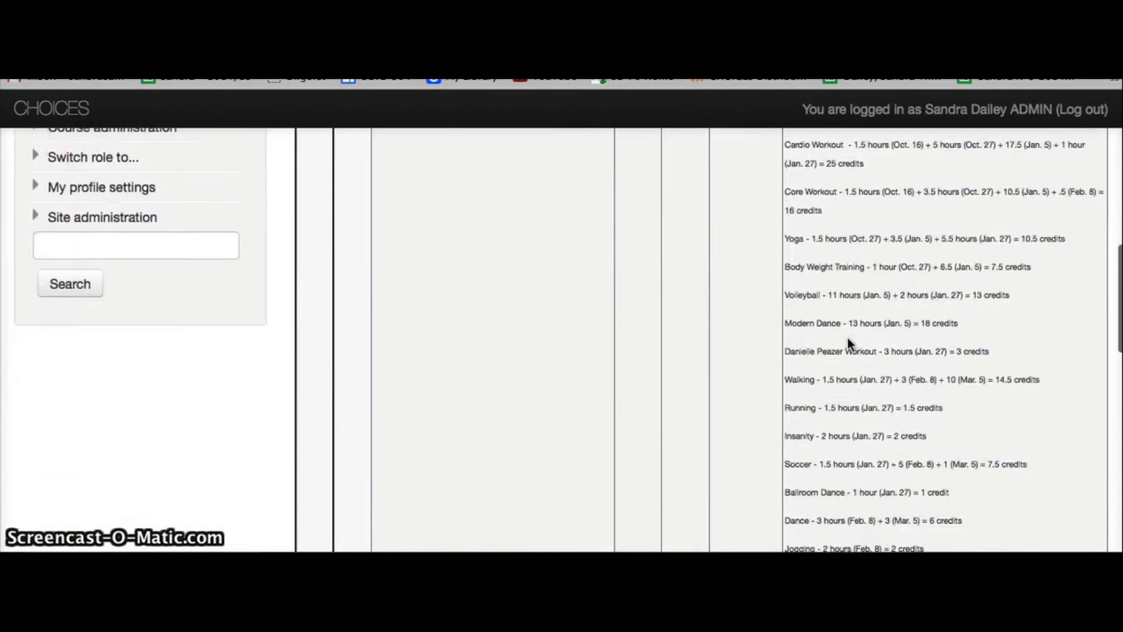
{"action": "scroll", "coordinate": [850, 344], "scroll_direction": "up", "scroll_amount": 5}
{"action": "scroll", "coordinate": [849, 343], "scroll_direction": "down", "scroll_amount": 3}
{"action": "scroll", "coordinate": [849, 344], "scroll_direction": "down", "scroll_amount": 5}
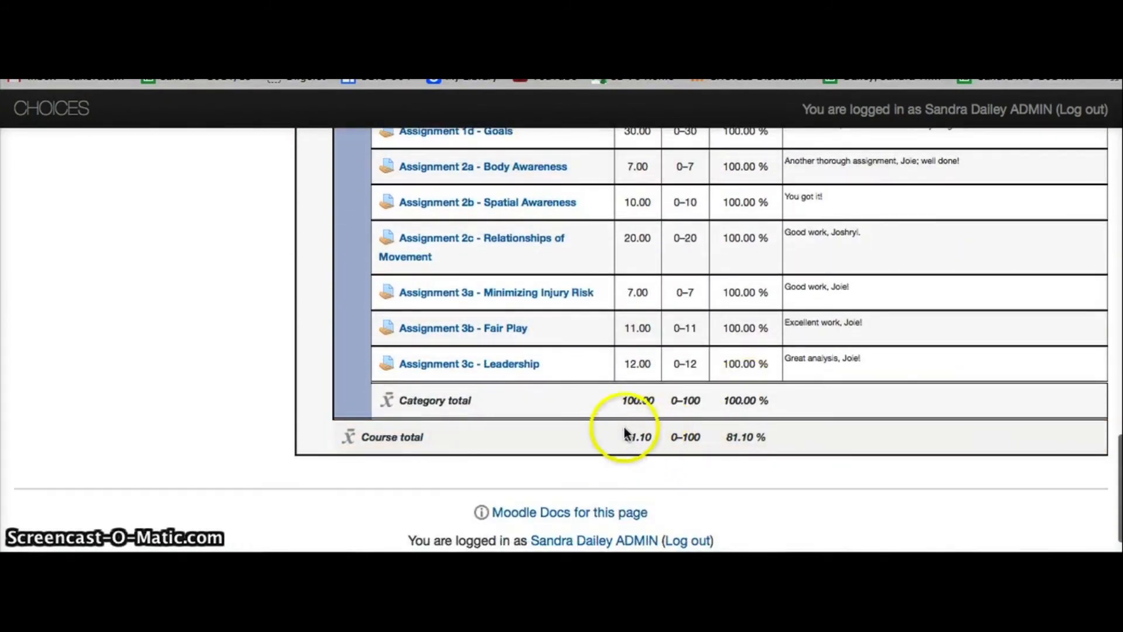
{"action": "scroll", "coordinate": [558, 460], "scroll_direction": "up", "scroll_amount": 10}
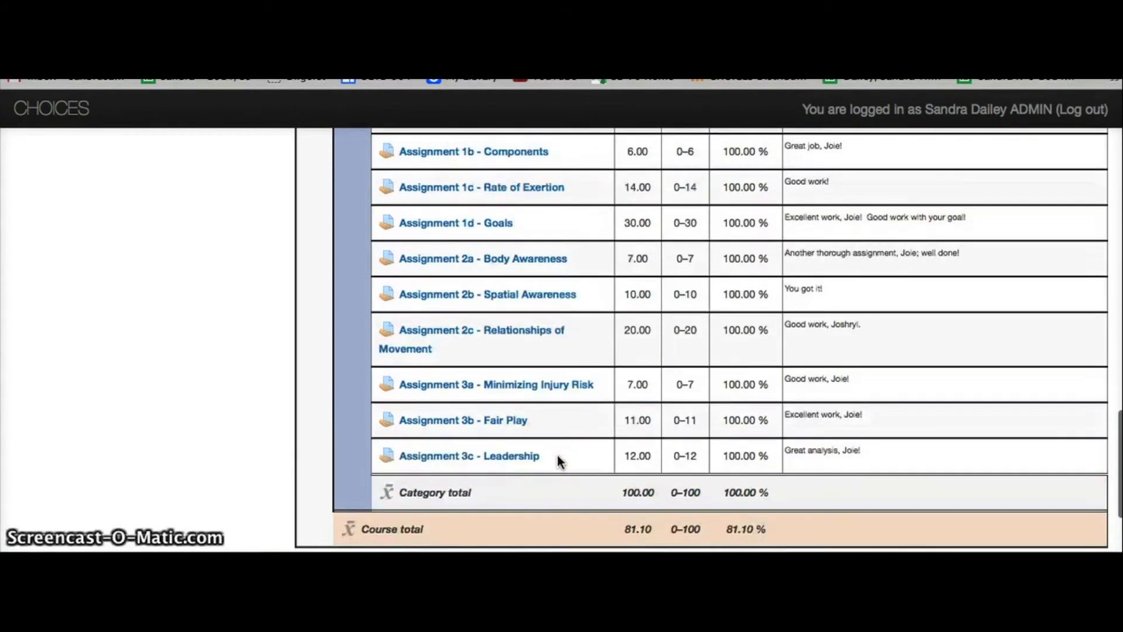
{"action": "scroll", "coordinate": [558, 457], "scroll_direction": "up", "scroll_amount": 15}
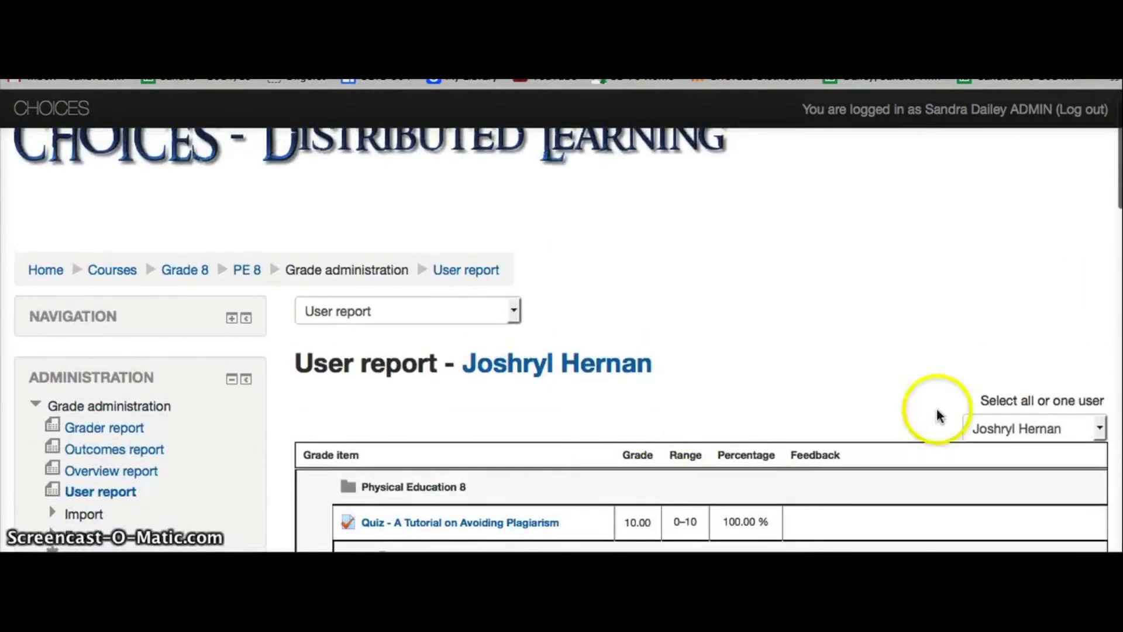
- Show the user report for the fifth student in the list and look over the quiz, journal and assignment grades
{"action": "left_click", "coordinate": [990, 433]}
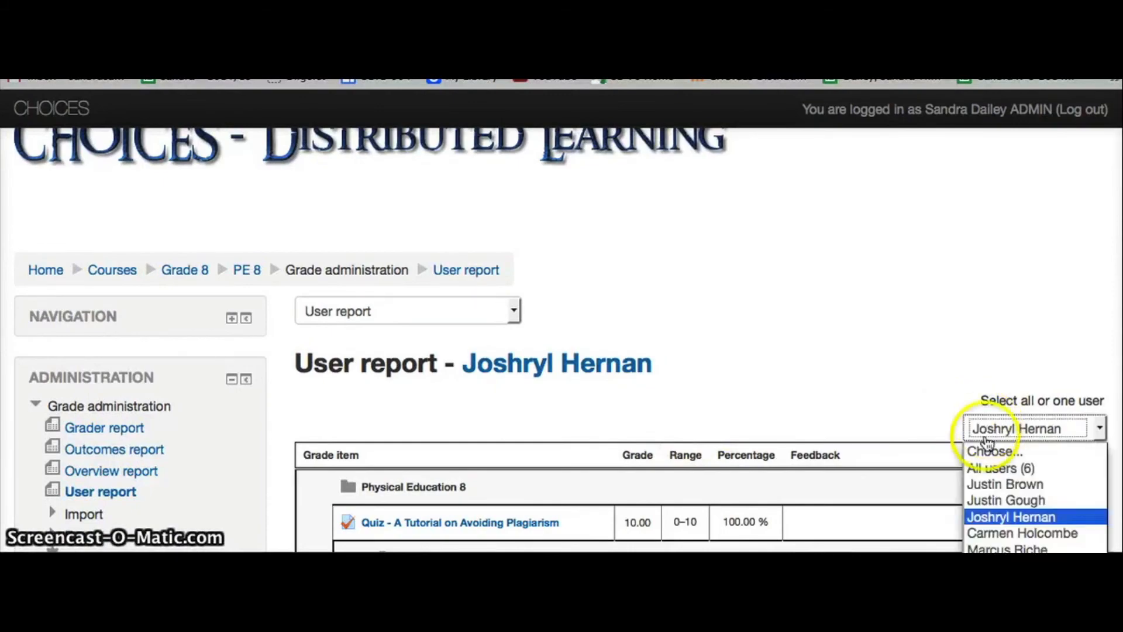
{"action": "left_click", "coordinate": [1006, 547]}
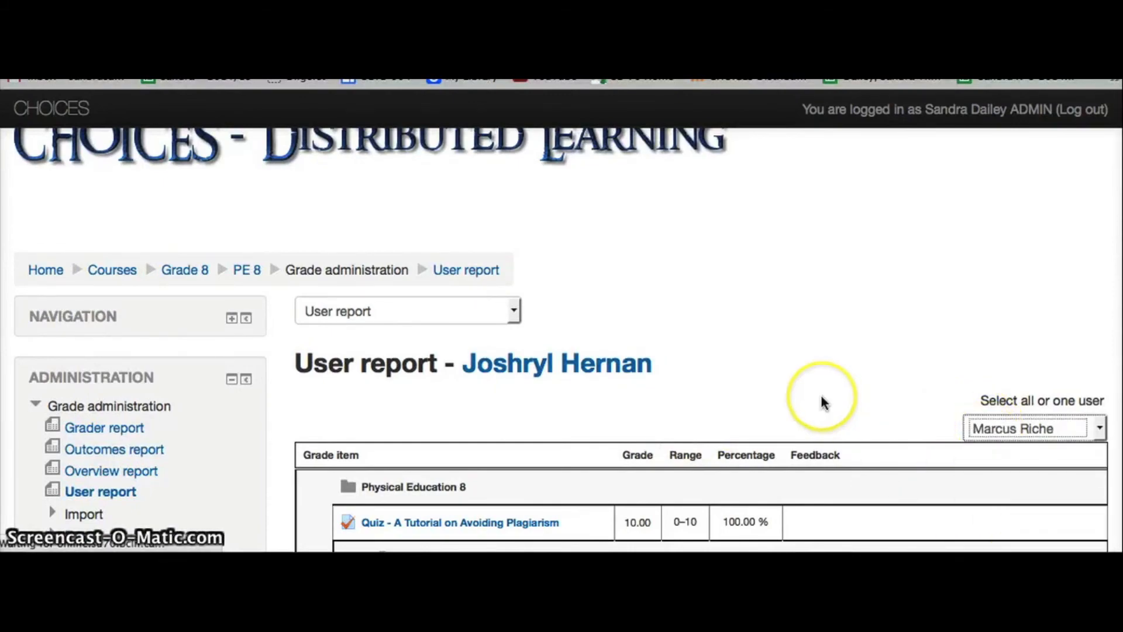
{"action": "scroll", "coordinate": [822, 402], "scroll_direction": "down", "scroll_amount": 6}
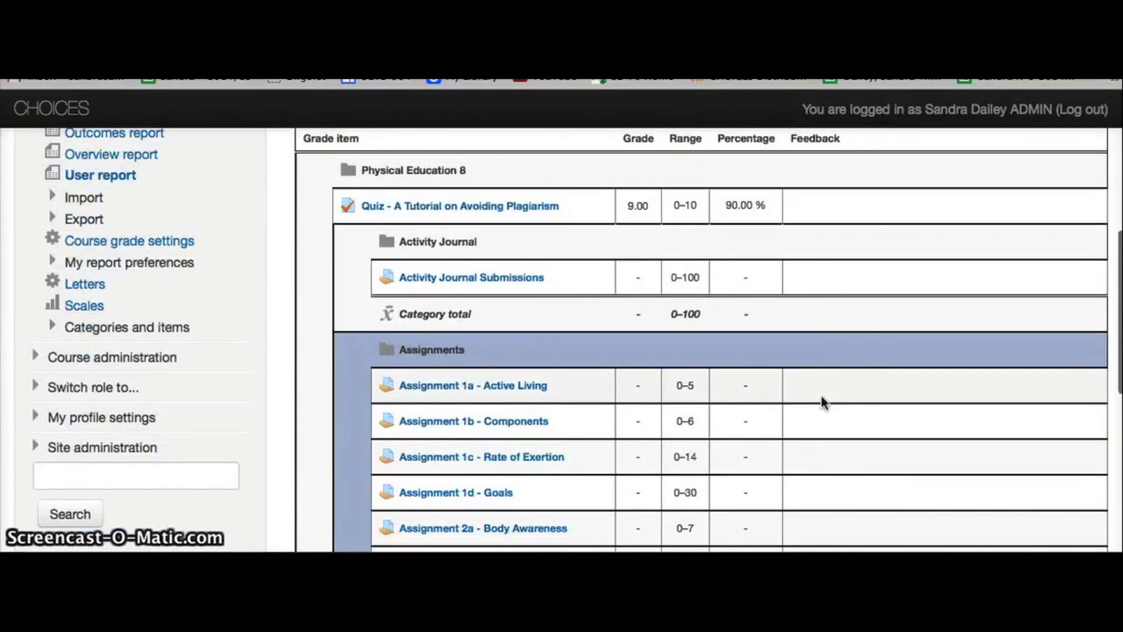
- View the PE 8 Overview report and switch to the Outcomes report
{"action": "scroll", "coordinate": [821, 396], "scroll_direction": "up", "scroll_amount": 5}
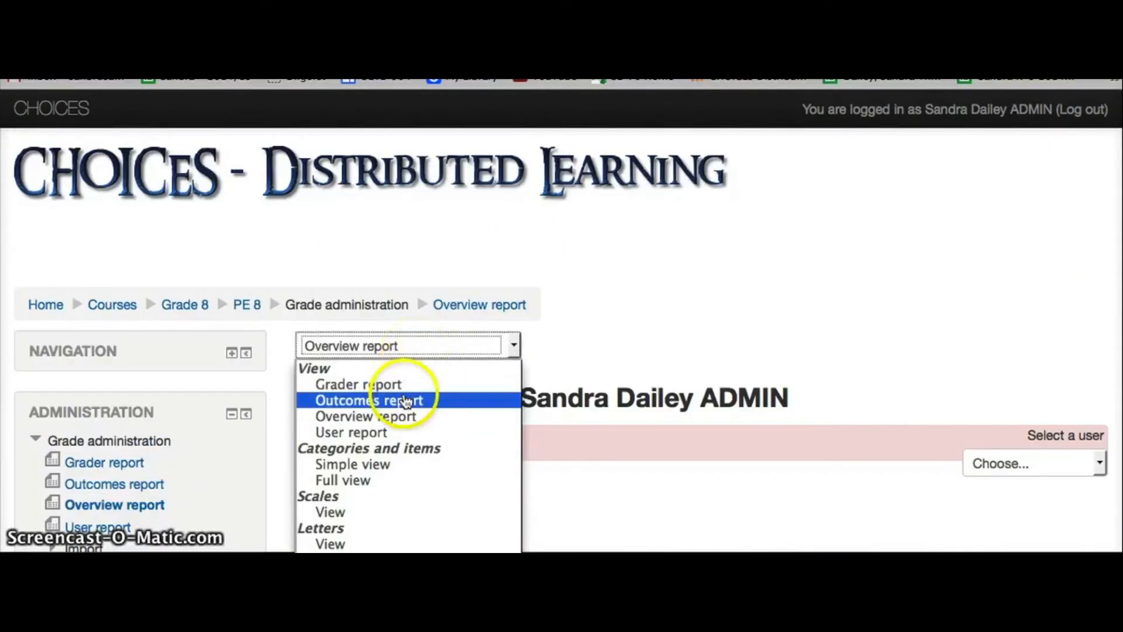
{"action": "left_click", "coordinate": [405, 400]}
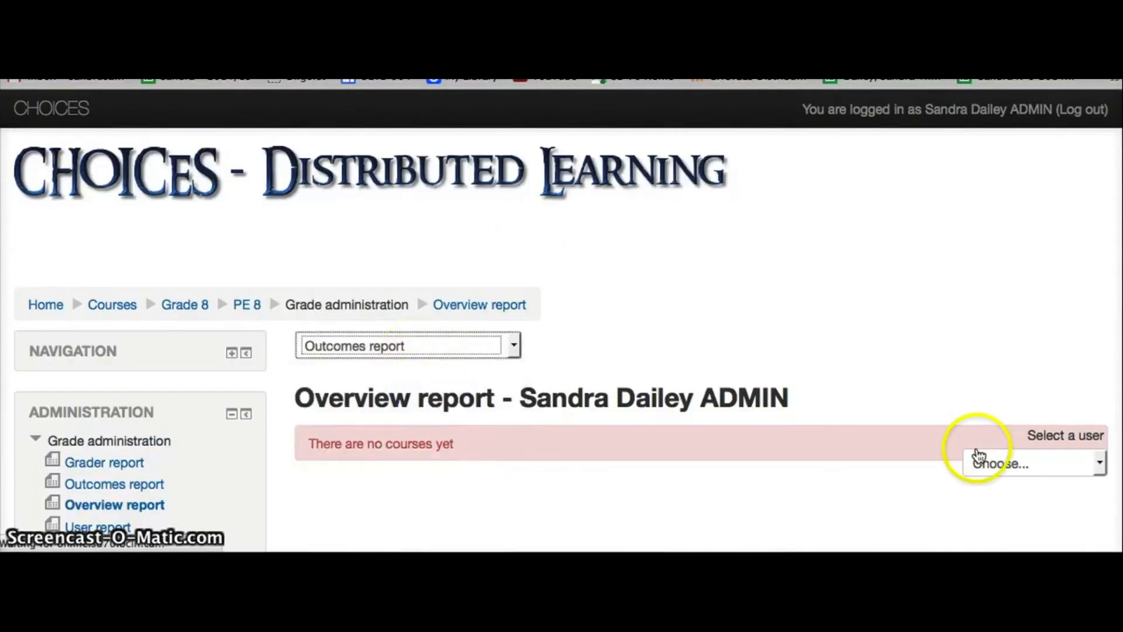
- Look over the PE 8 Outcomes report and switch back to the Overview report
{"action": "scroll", "coordinate": [982, 459], "scroll_direction": "down", "scroll_amount": 2}
{"action": "left_click", "coordinate": [466, 244]}
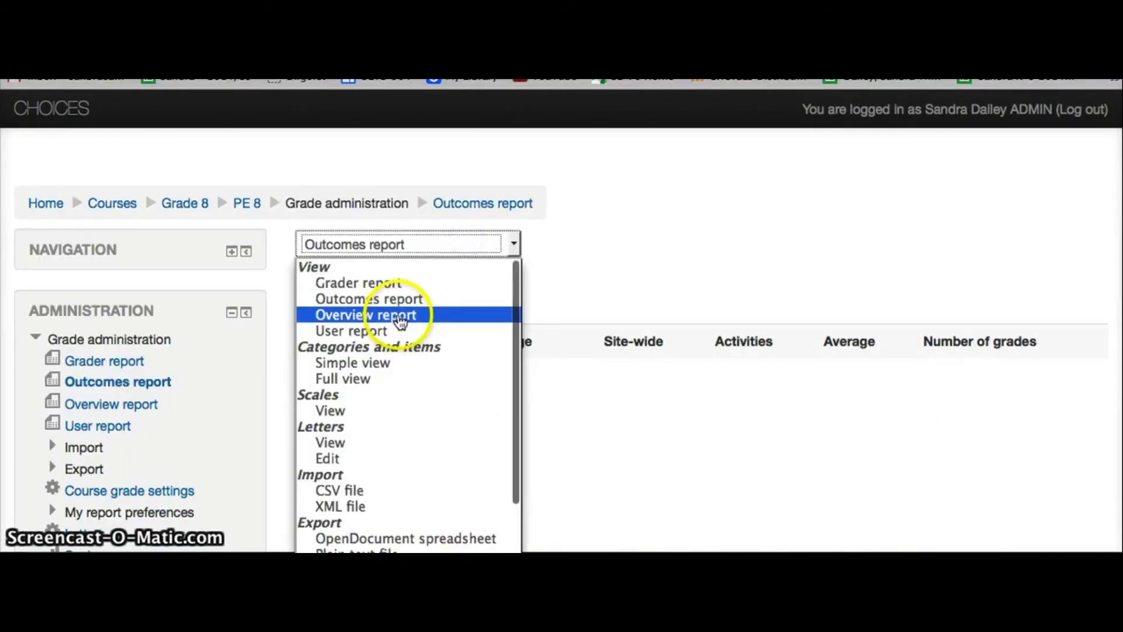
{"action": "left_click", "coordinate": [401, 317]}
{"action": "scroll", "coordinate": [423, 388], "scroll_direction": "down", "scroll_amount": 1}
{"action": "scroll", "coordinate": [425, 386], "scroll_direction": "down", "scroll_amount": 2}
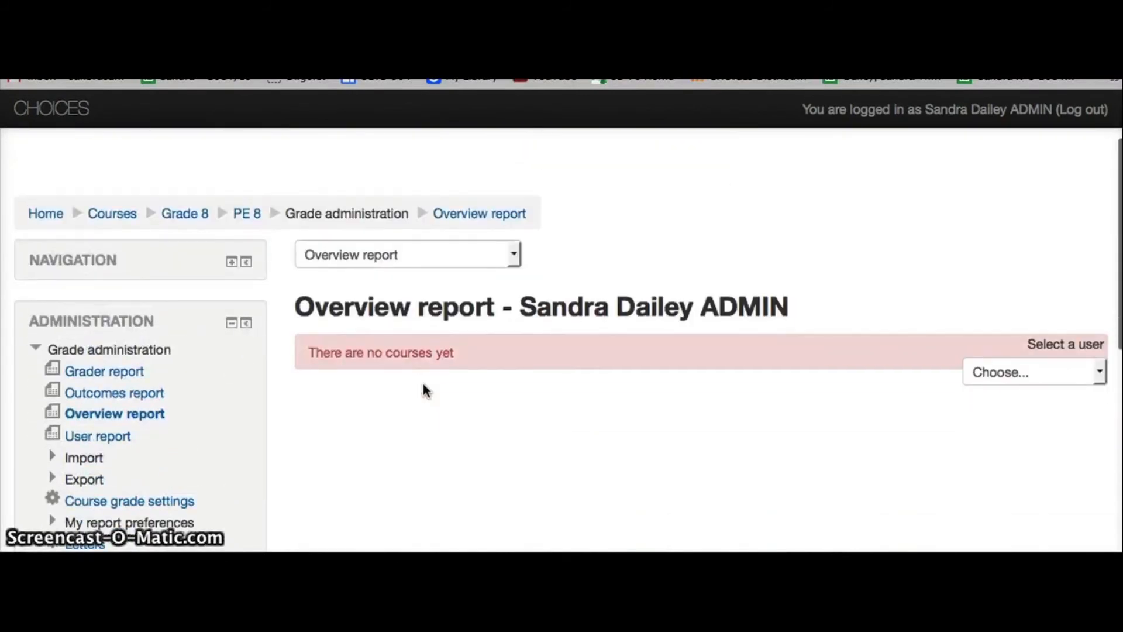
- Show the Overview report for the third student in the user list and review the grades in PE 8, Ma 8 and SS 8
{"action": "left_click", "coordinate": [1027, 374]}
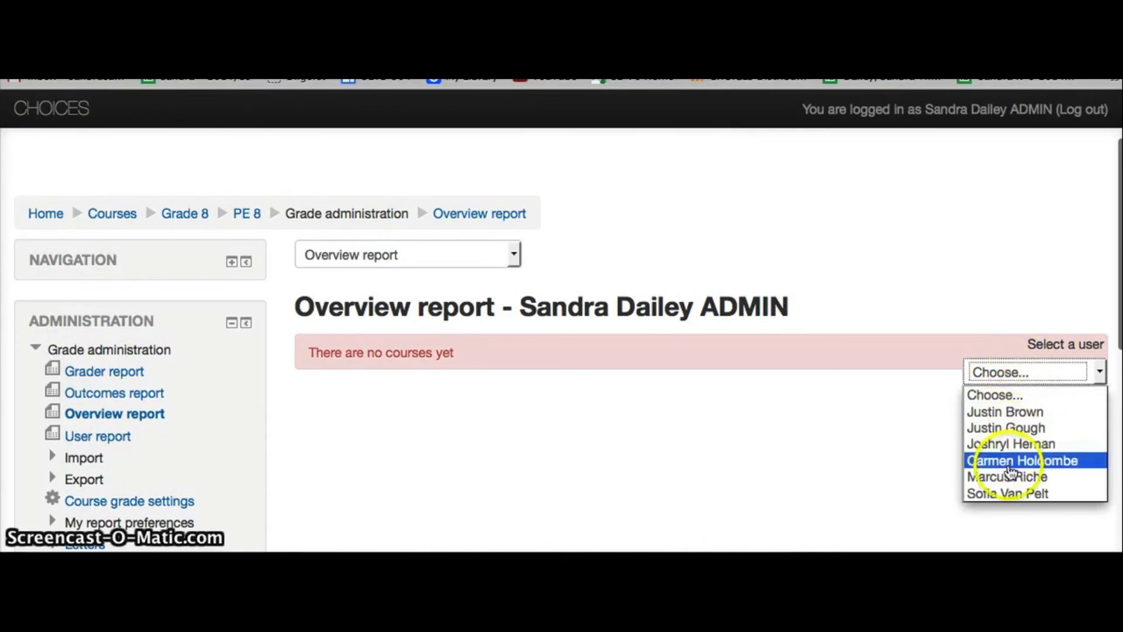
{"action": "left_click", "coordinate": [994, 445]}
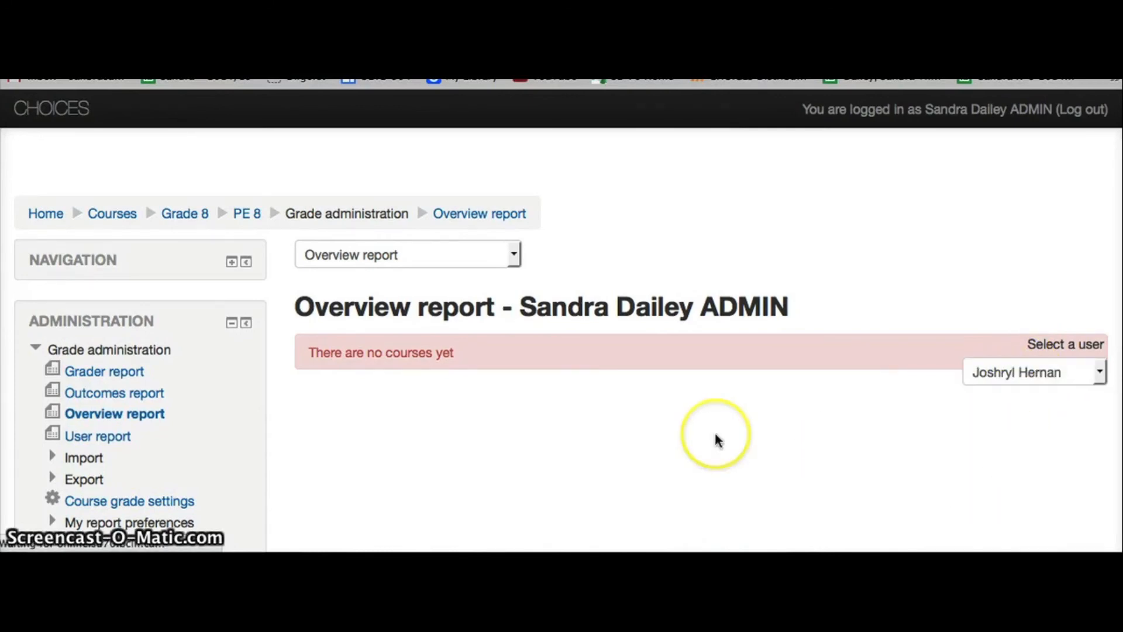
{"action": "scroll", "coordinate": [715, 441], "scroll_direction": "down", "scroll_amount": 4}
{"action": "left_click", "coordinate": [496, 430]}
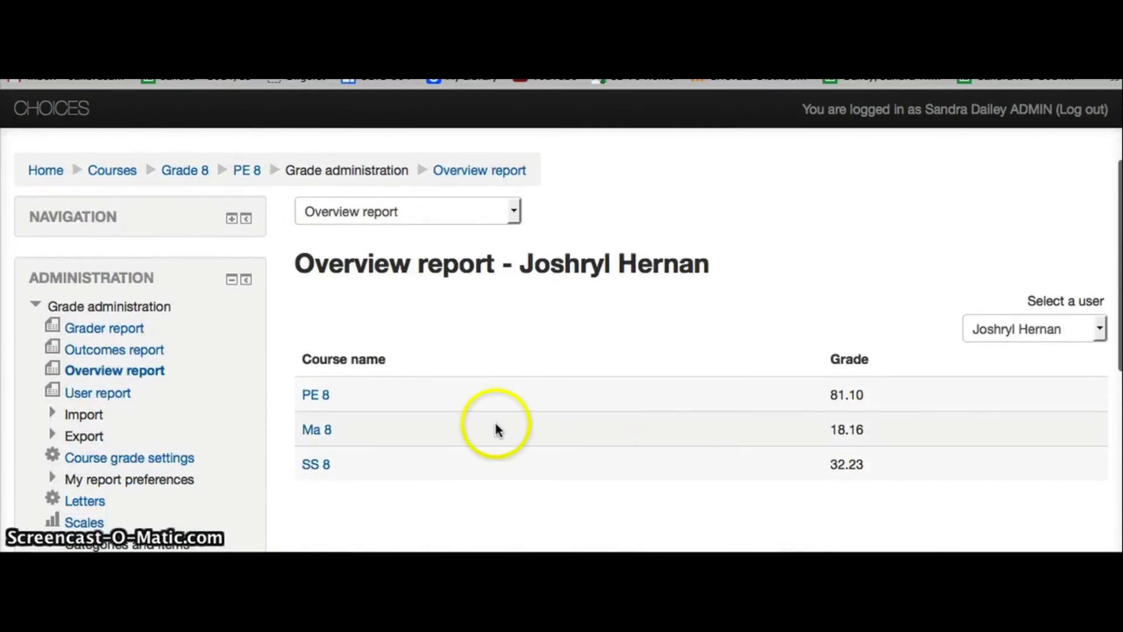
{"action": "left_click", "coordinate": [372, 480]}
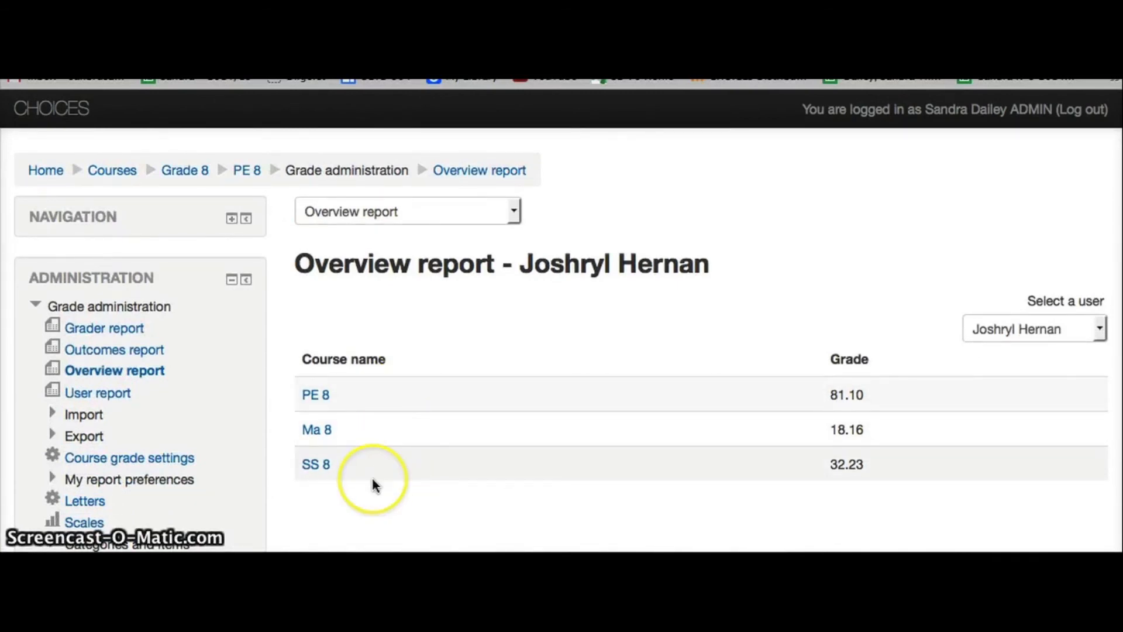
- Return to the English 12 - Adults categories and items in Full view and look over the top of the page
{"action": "scroll", "coordinate": [614, 376], "scroll_direction": "up", "scroll_amount": 1}
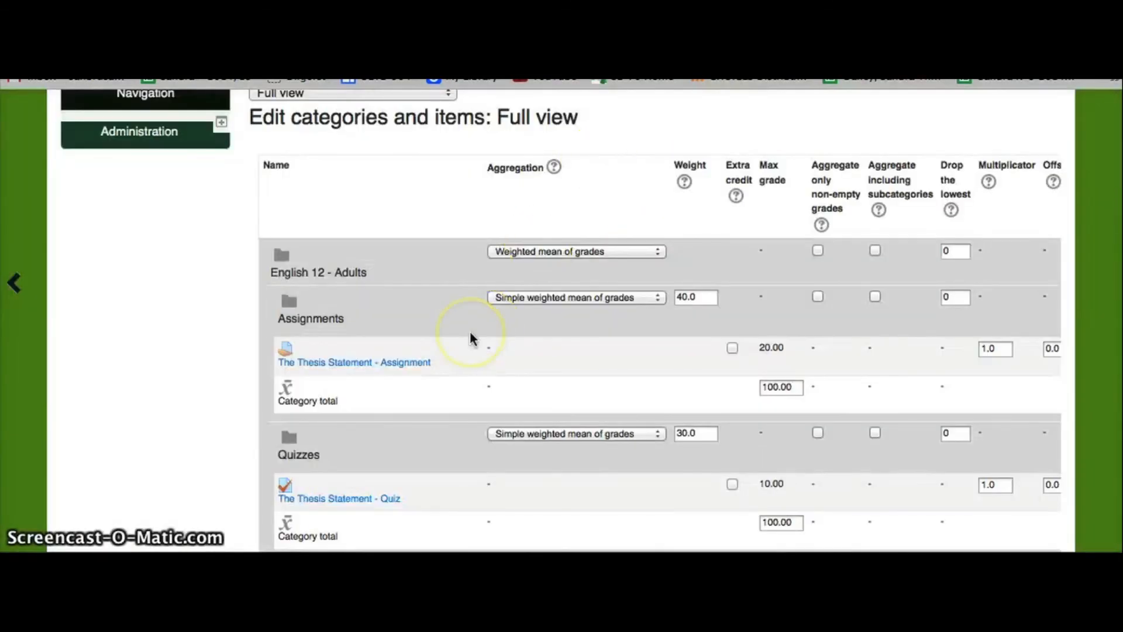
{"action": "scroll", "coordinate": [471, 338], "scroll_direction": "up", "scroll_amount": 5}
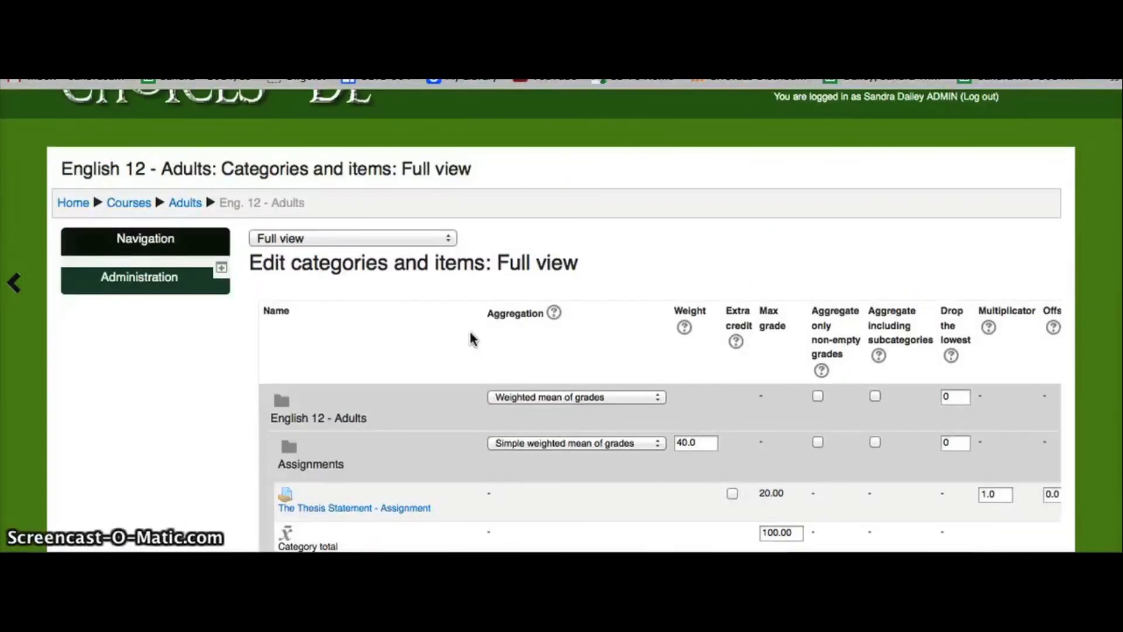